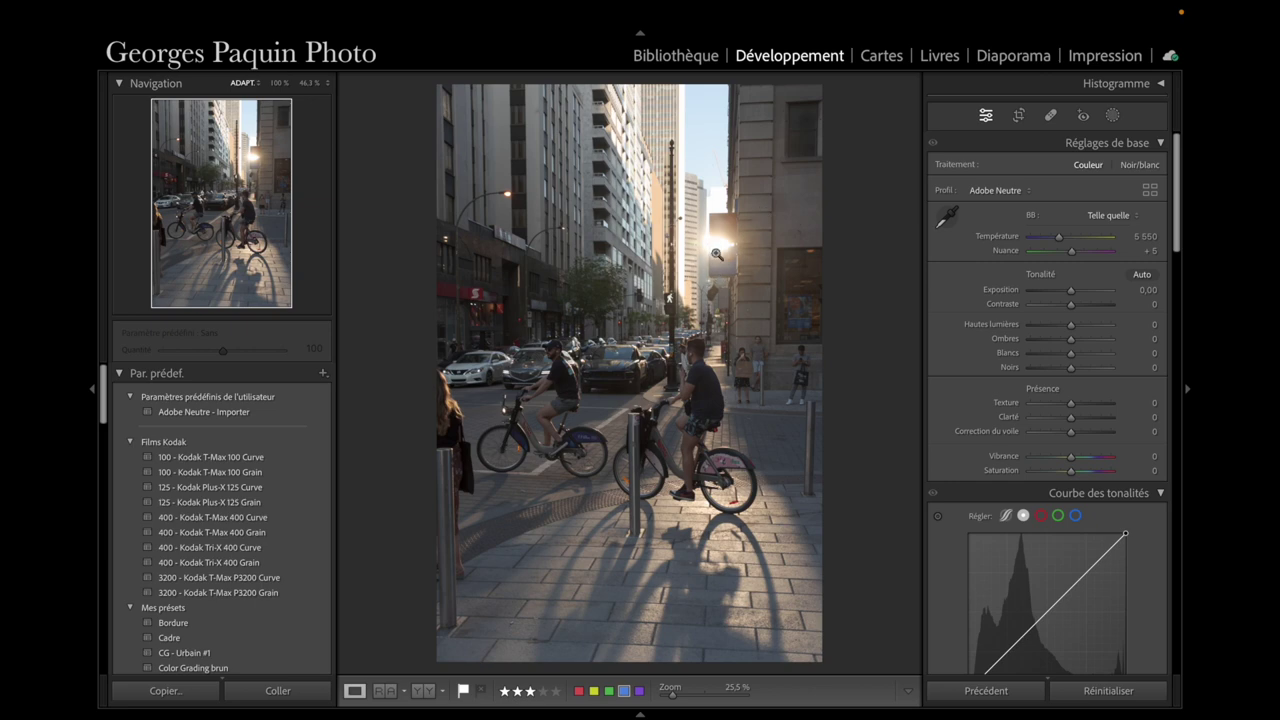
- Zoom in to inspect the sun glare with darkened exposure, then reset the photo
left_click(720, 252)
left_click_drag(720, 255, 689, 365)
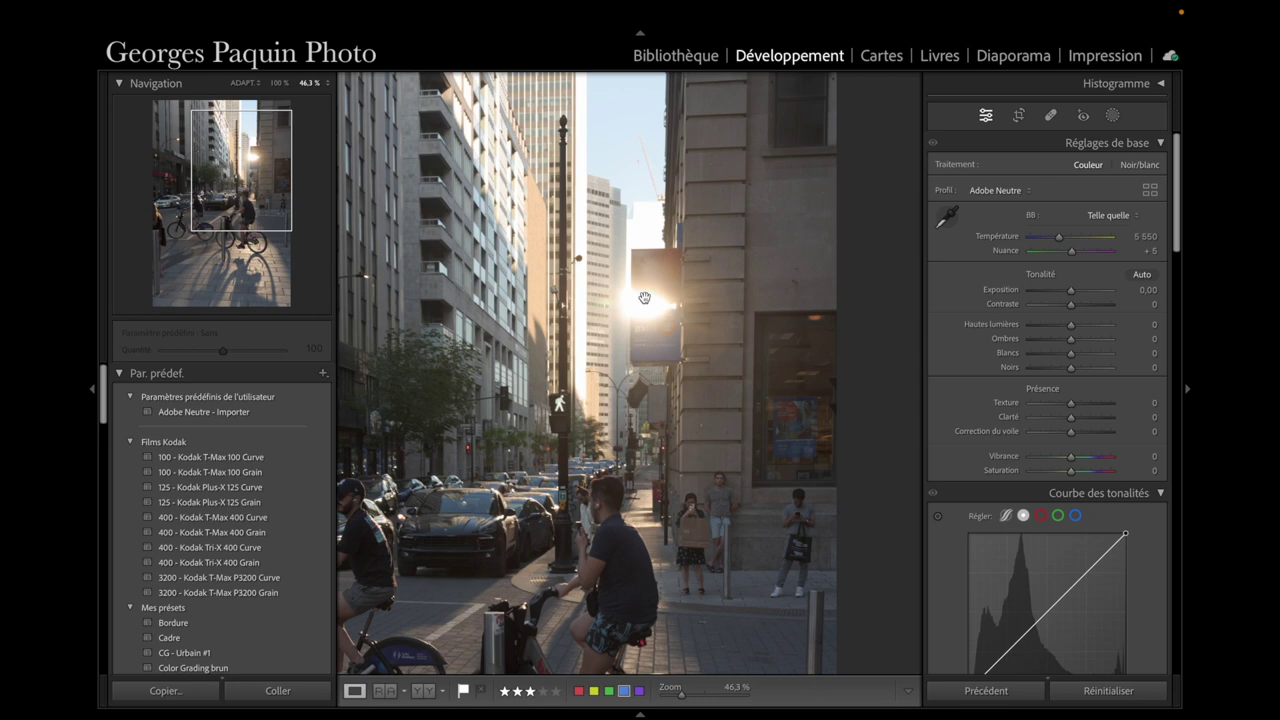
left_click_drag(1072, 291, 1053, 304)
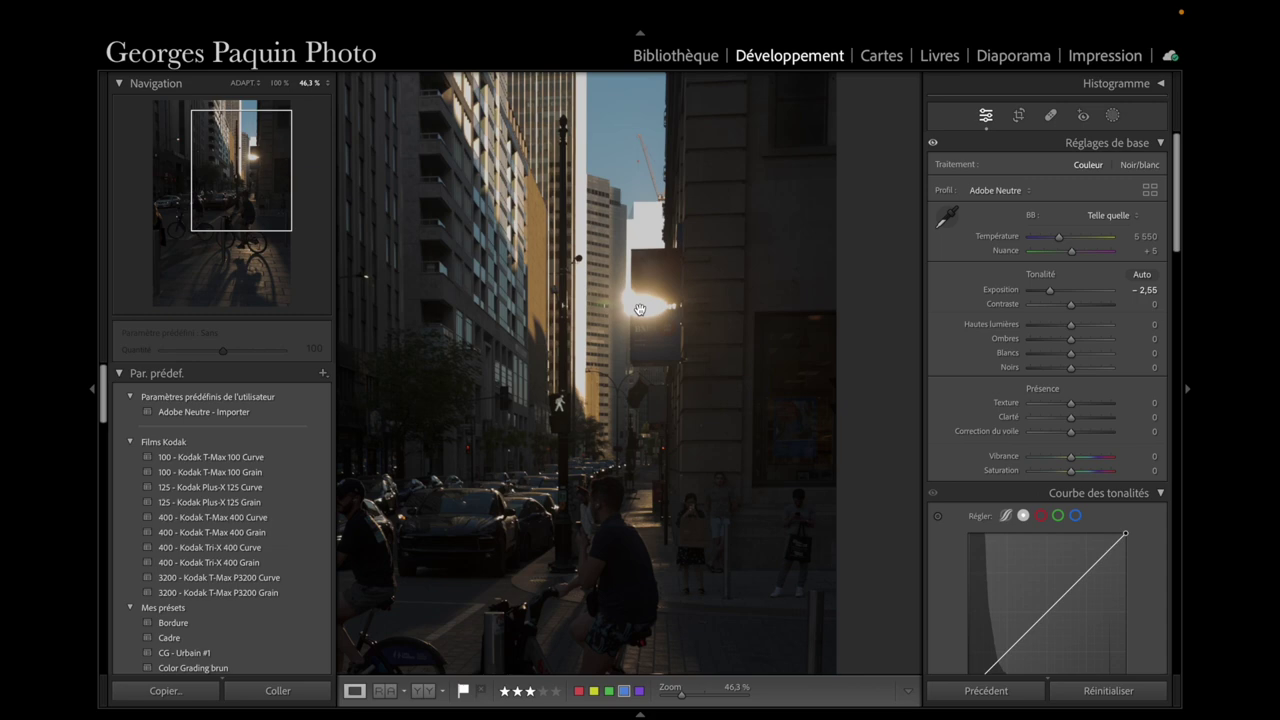
left_click(737, 376)
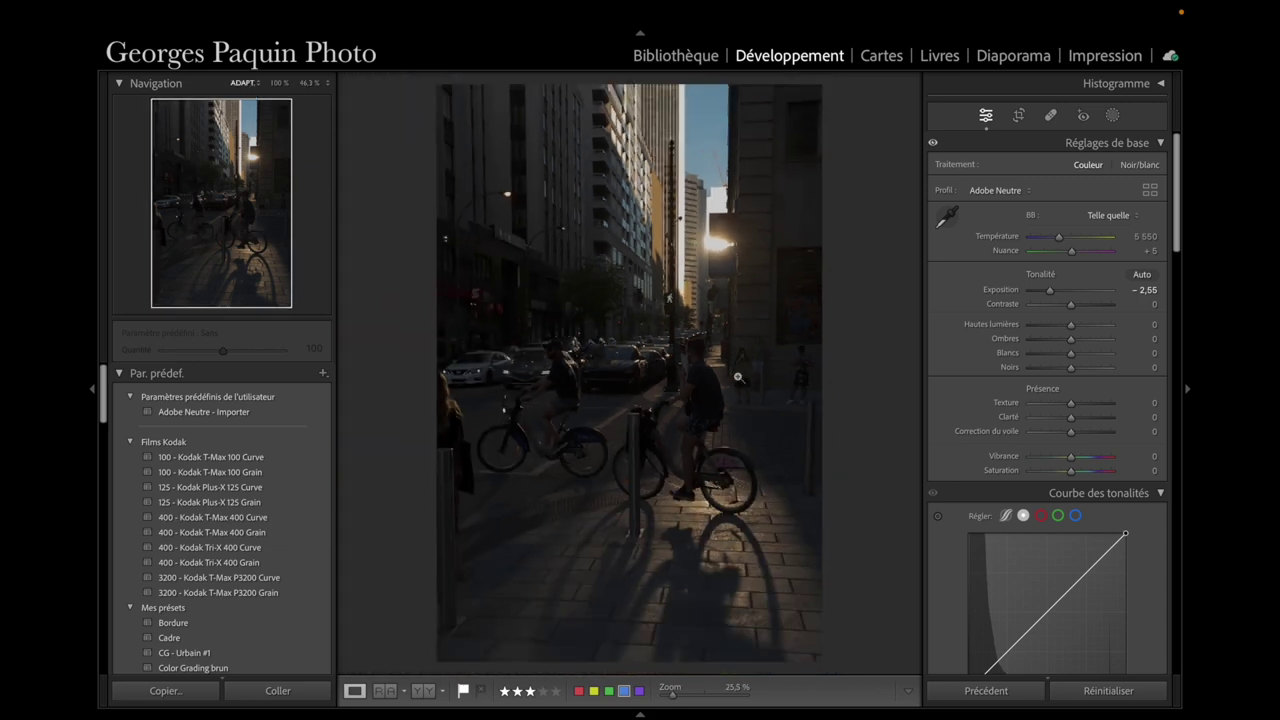
left_click(1106, 690)
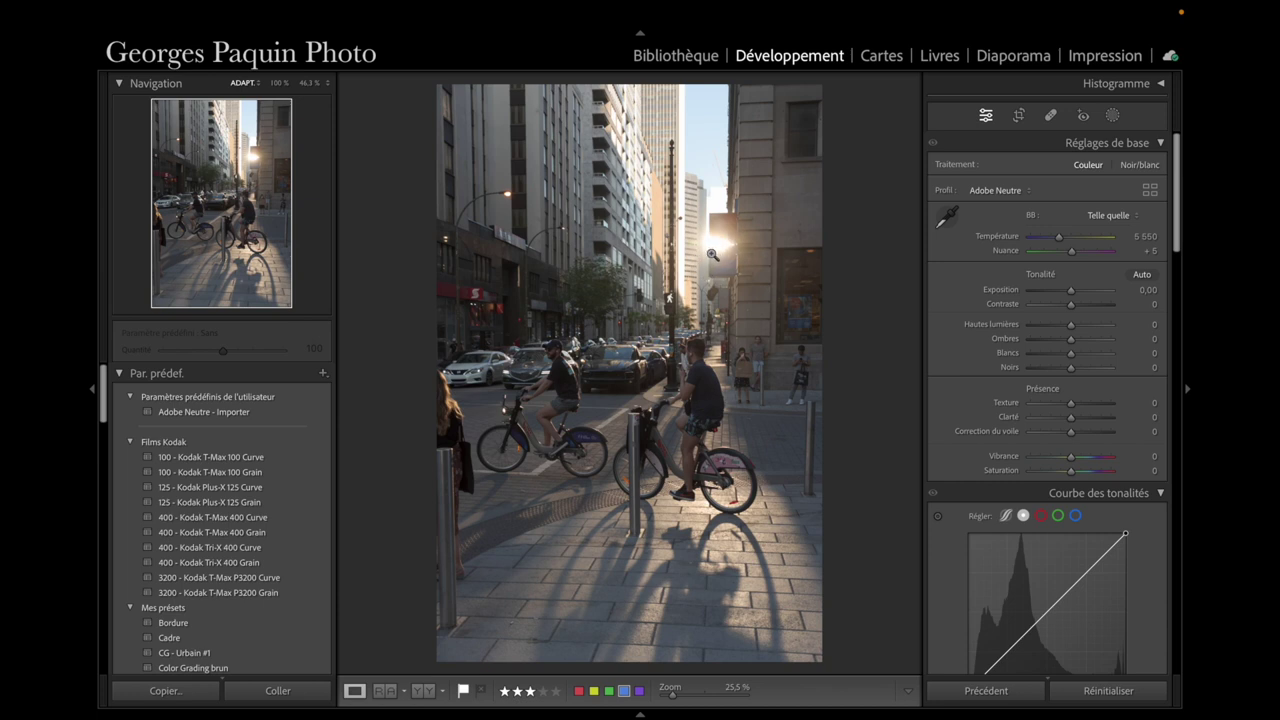
- Pull an RGB tone curve point down to about 78/36 to darken shadows and midtones
scroll(948, 363, "down", 3)
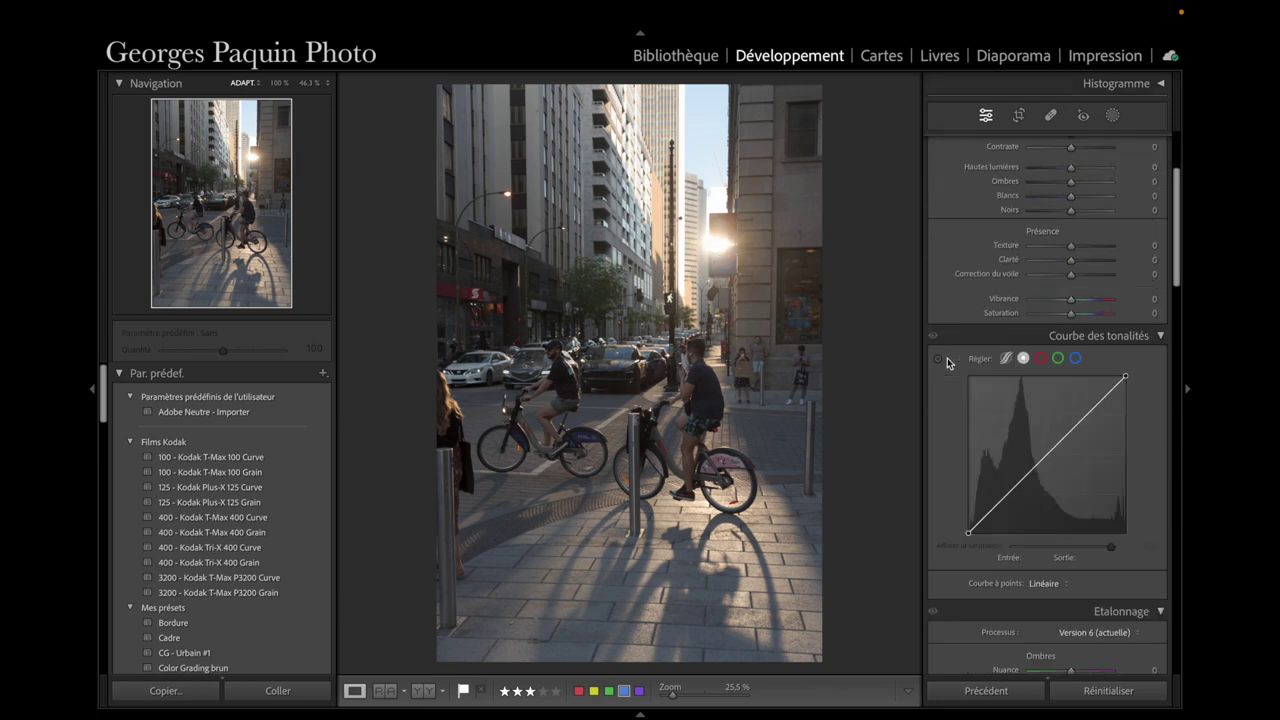
scroll(968, 305, "down", 1)
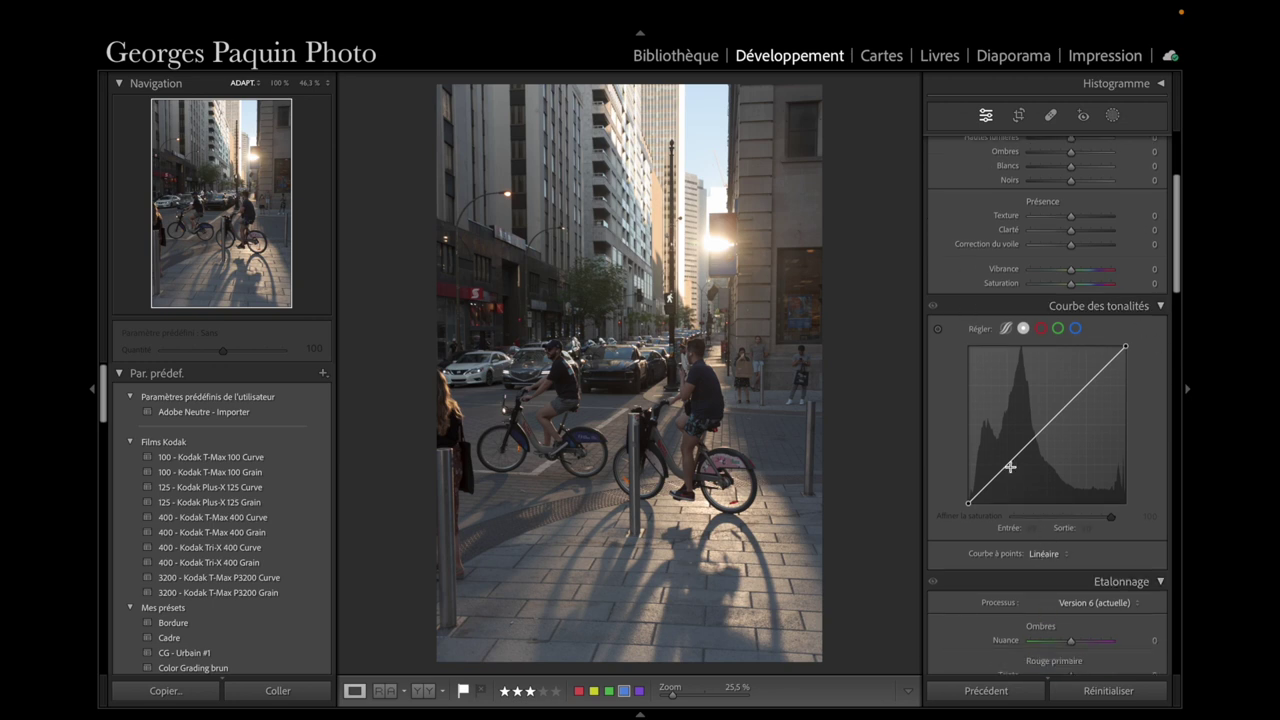
left_click_drag(1006, 464, 1017, 488)
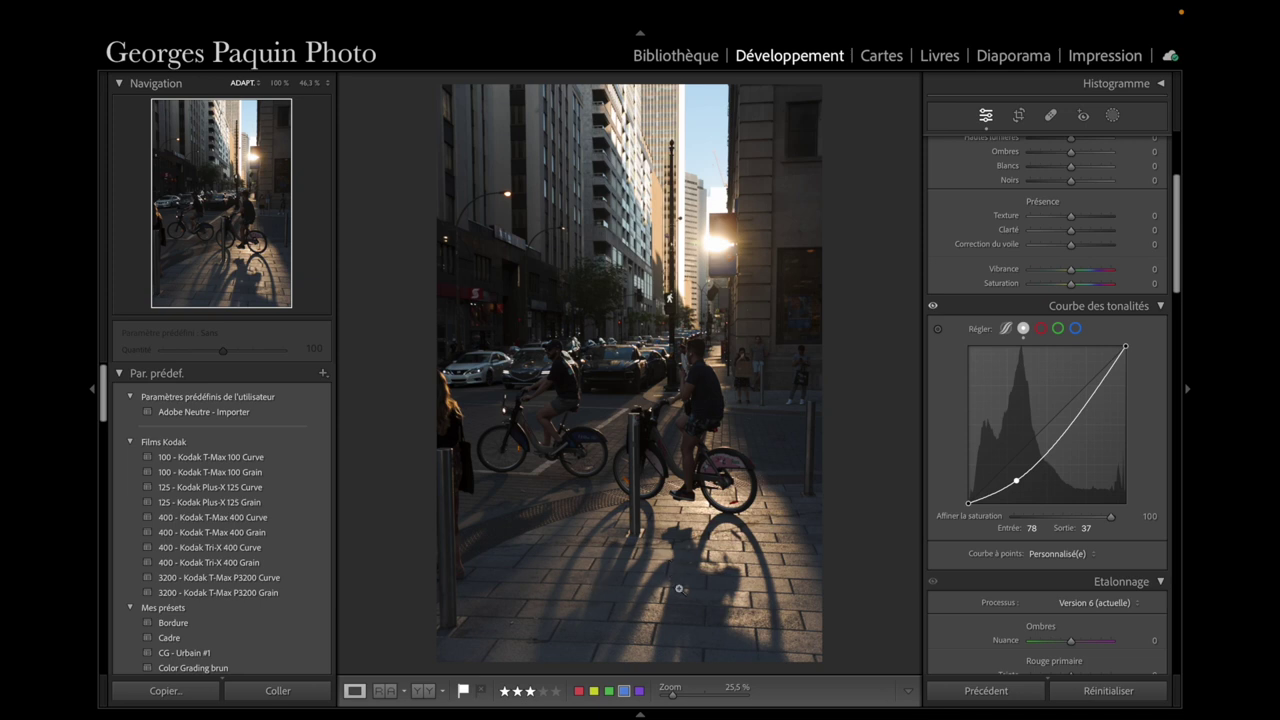
mouse_move(1016, 481)
left_click_drag(1021, 480, 1017, 486)
- Set blacks −37, whites +41, highlights −33 and shadows +29 in the basic adjustments
scroll(954, 421, "up", 5)
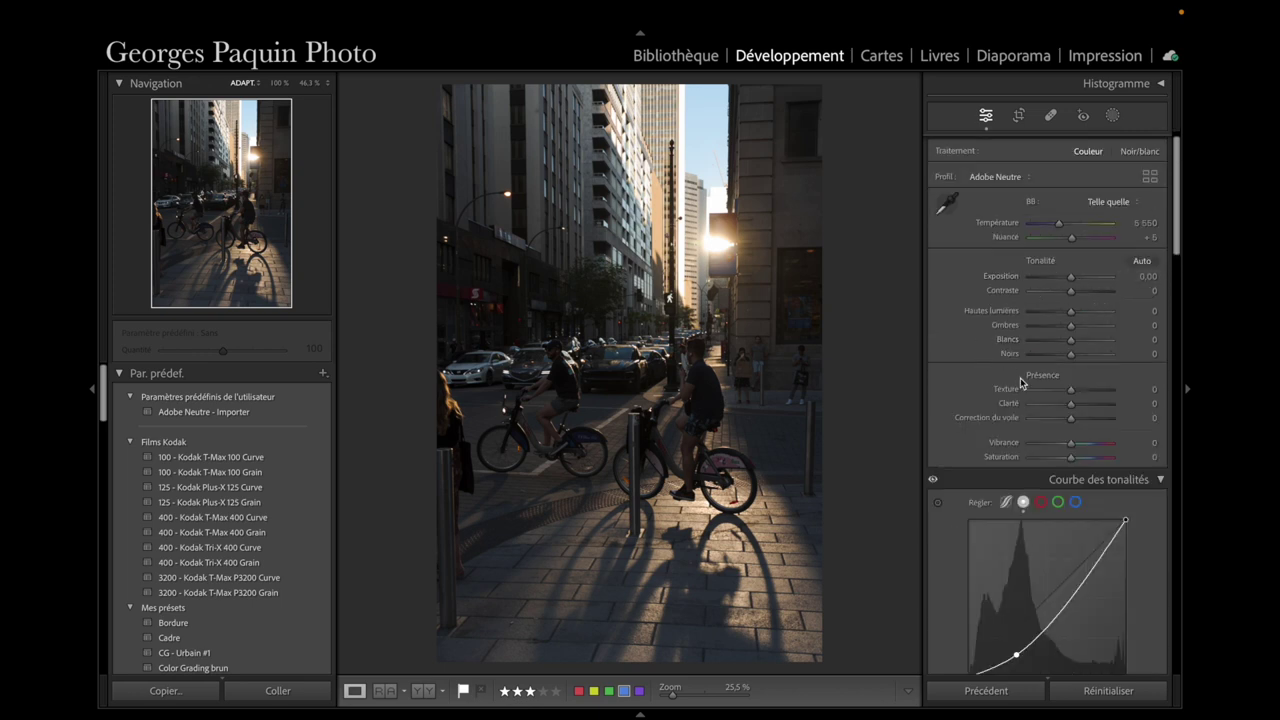
left_click_drag(1071, 356, 1059, 368)
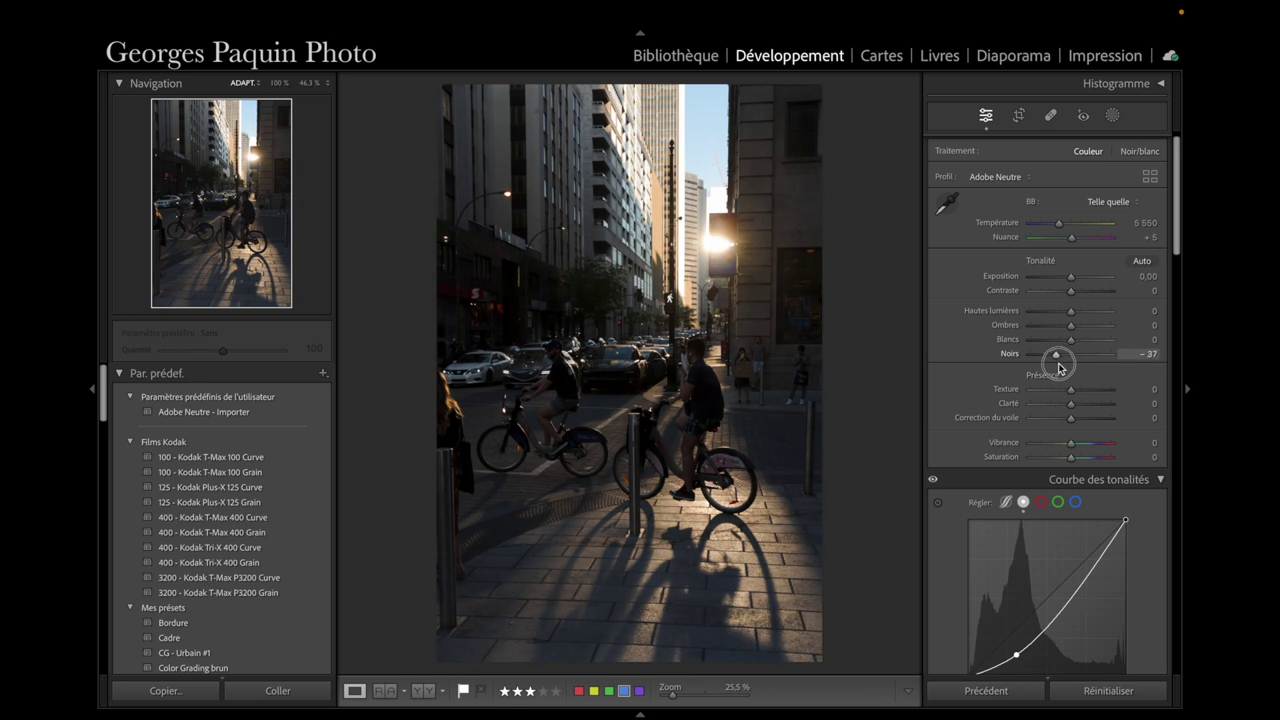
left_click_drag(1071, 341, 1092, 353)
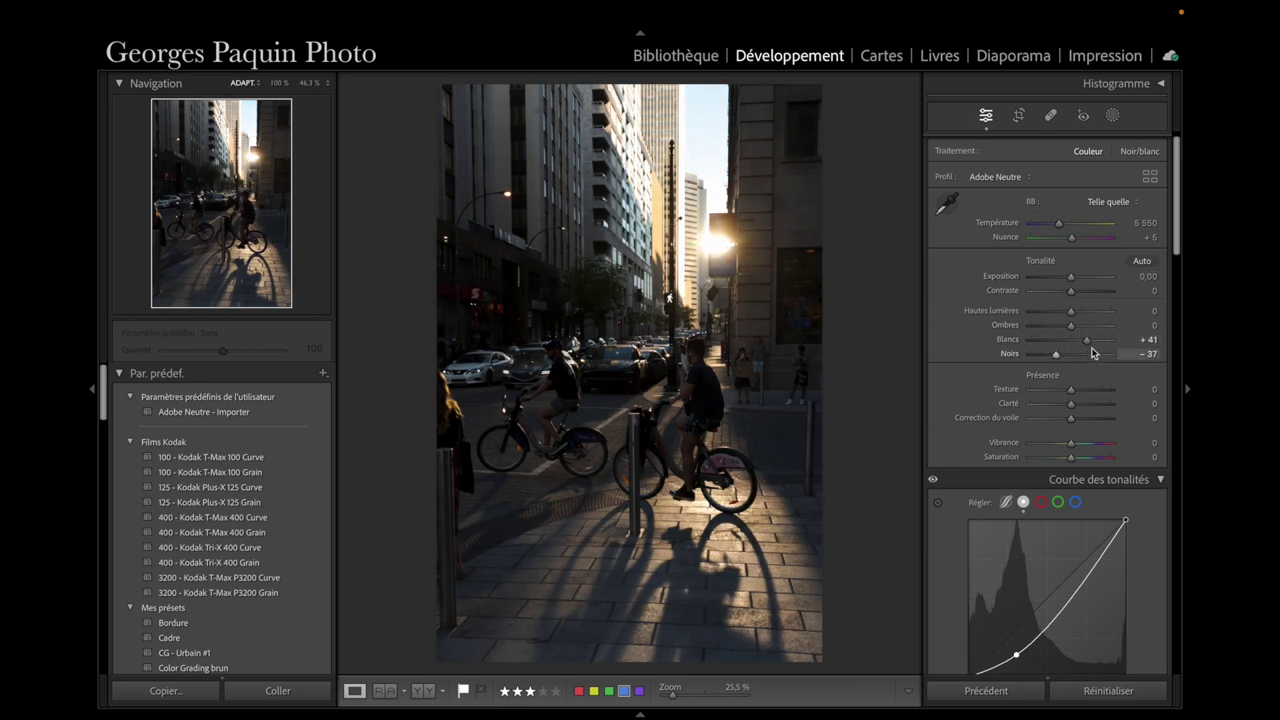
left_click_drag(1073, 318, 1063, 322)
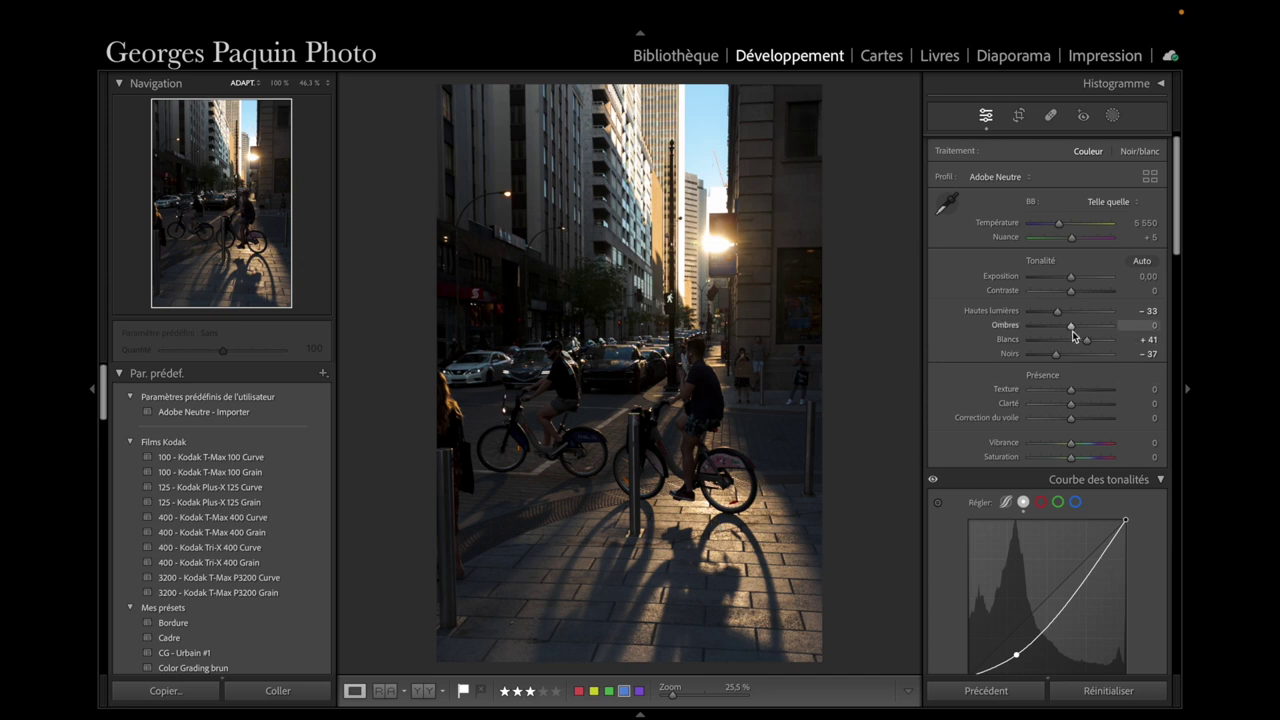
mouse_move(1072, 329)
left_mouse_down()
mouse_move(1095, 334)
mouse_move(1071, 337)
mouse_move(1085, 346)
left_mouse_up()
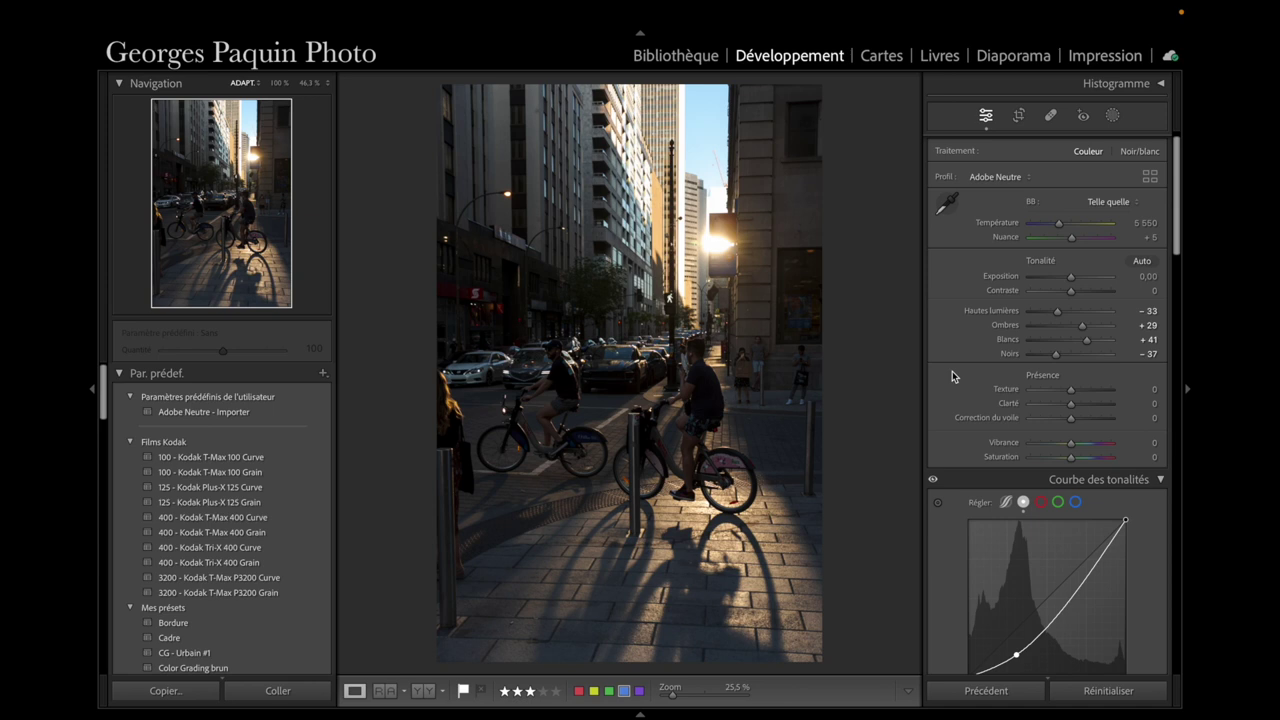
scroll(952, 371, "down", 2)
scroll(952, 371, "down", 2)
- Pull the blue channel curve point down to 200/186 to warm the highlights
scroll(952, 371, "down", 2)
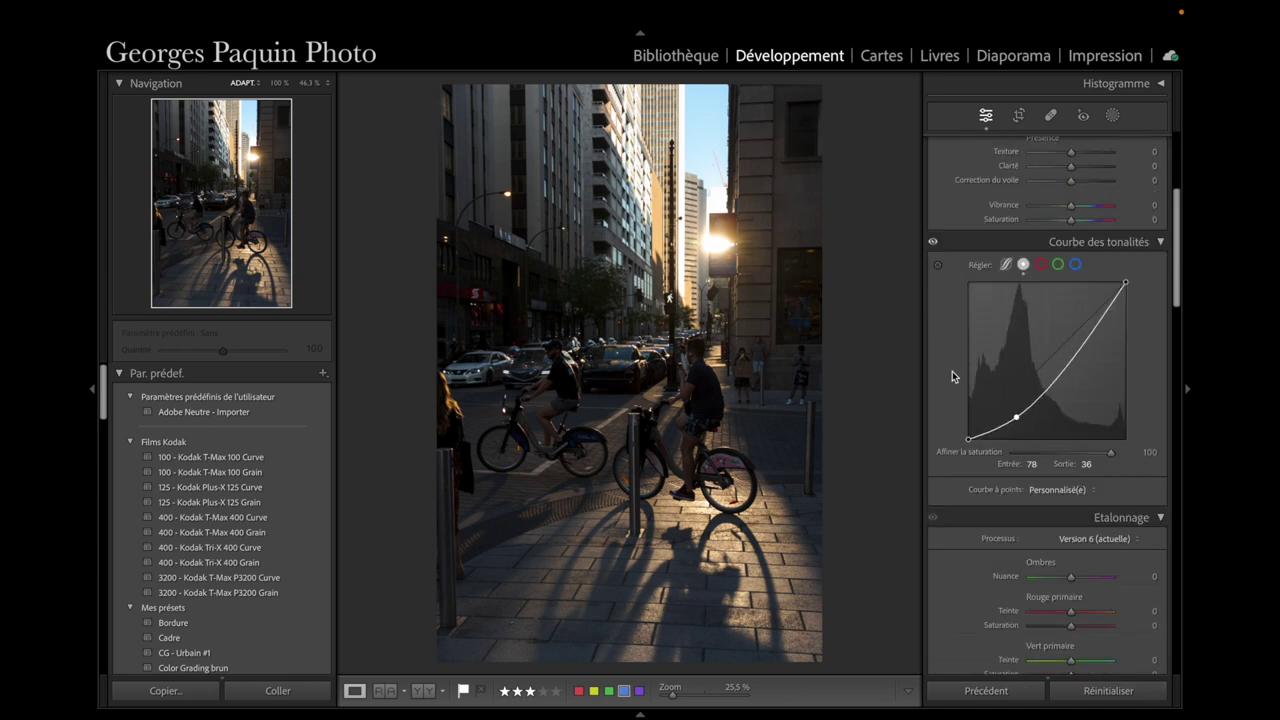
left_click(1076, 265)
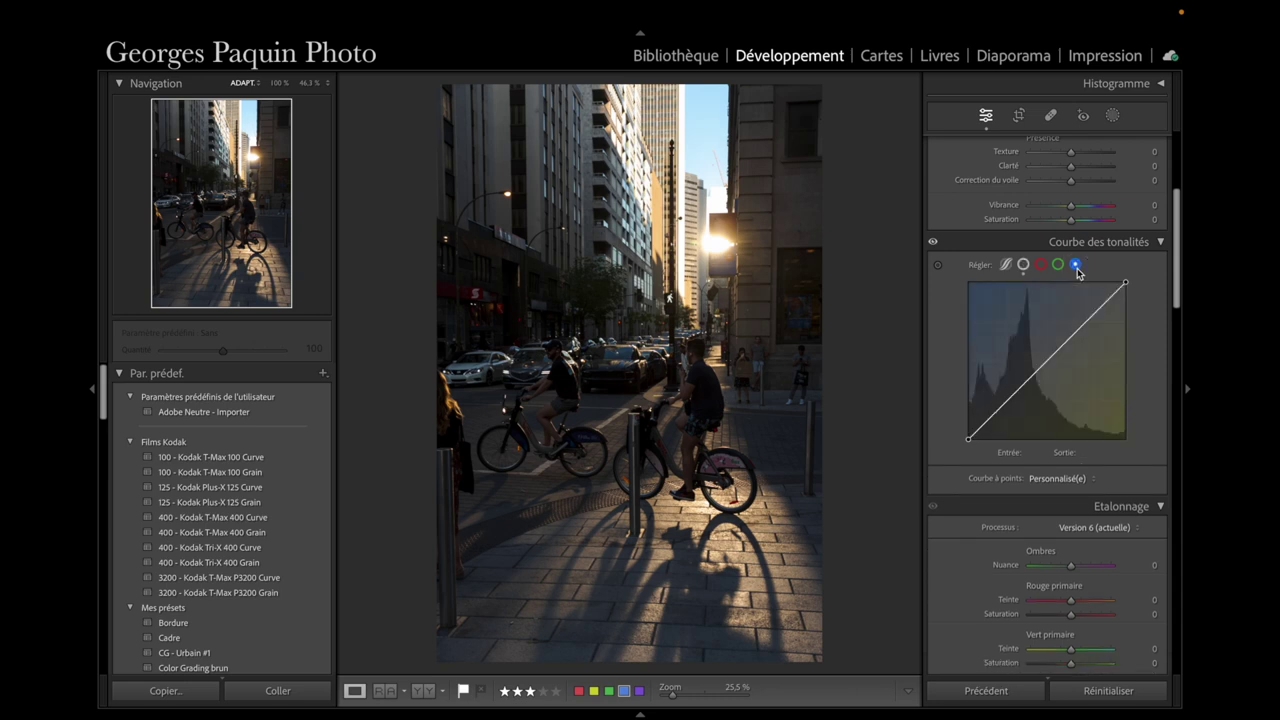
left_click(1091, 318)
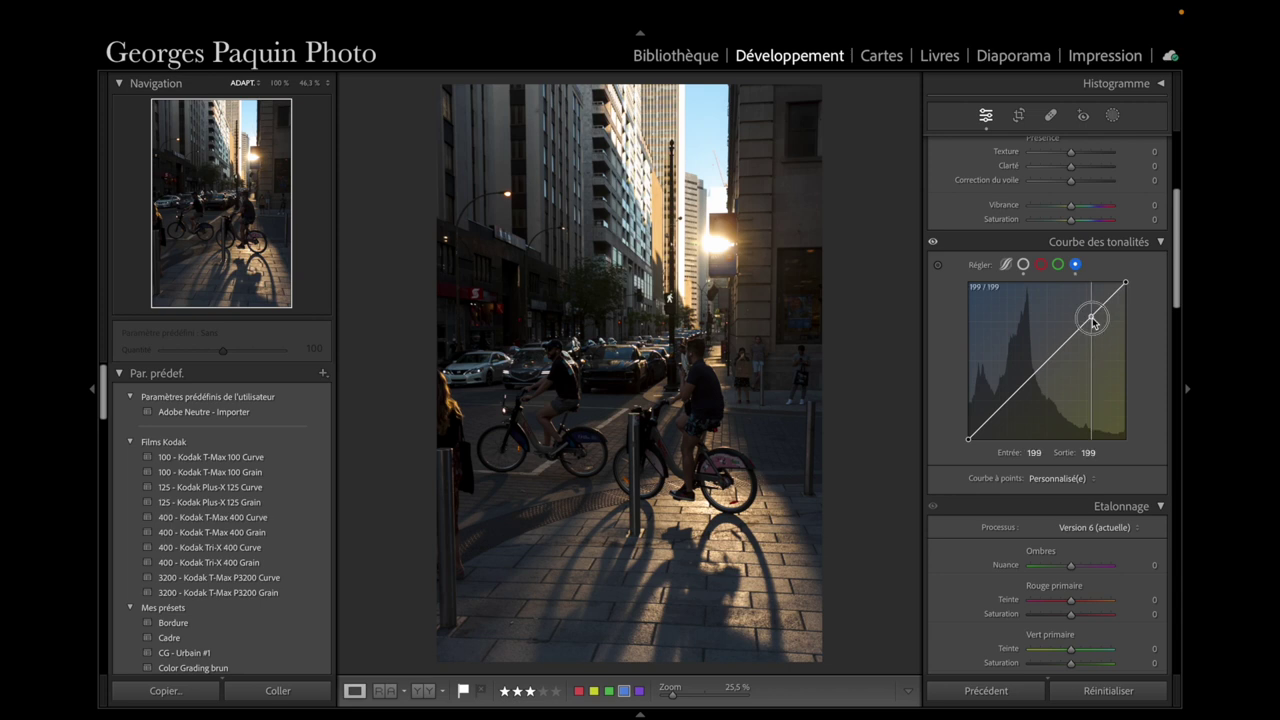
left_click_drag(1091, 318, 1111, 351)
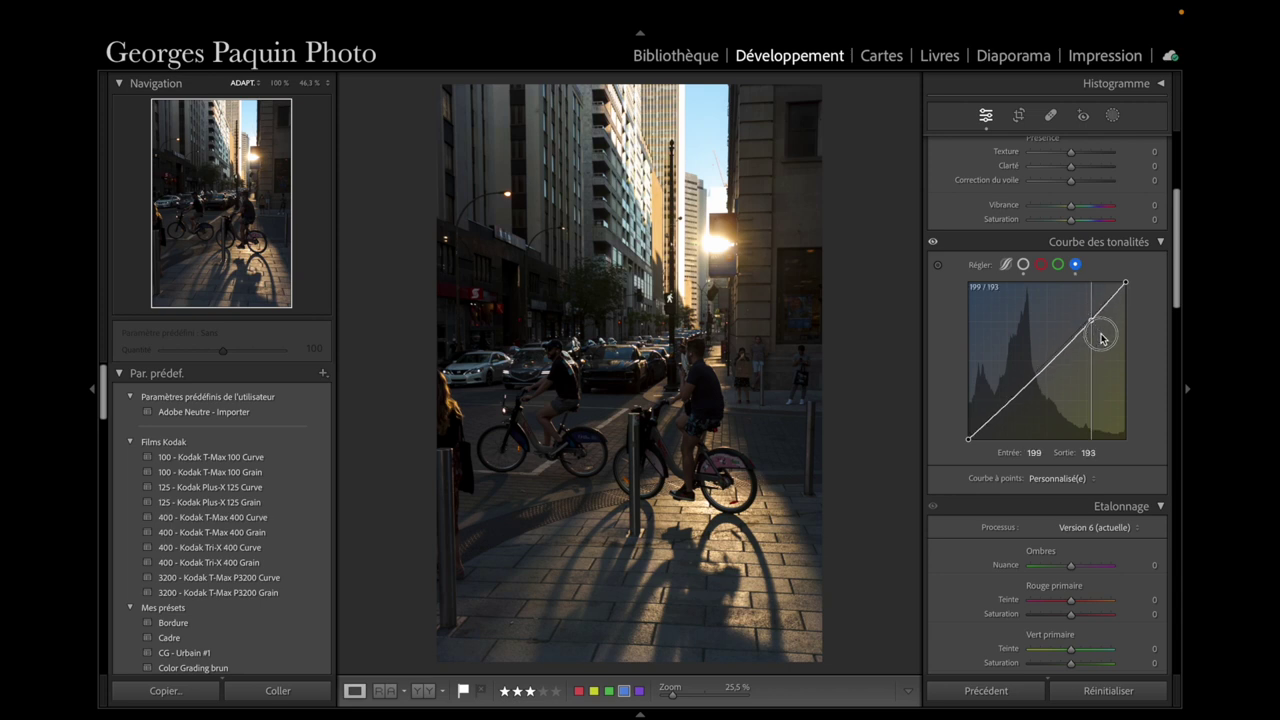
left_click_drag(1111, 351, 1109, 350)
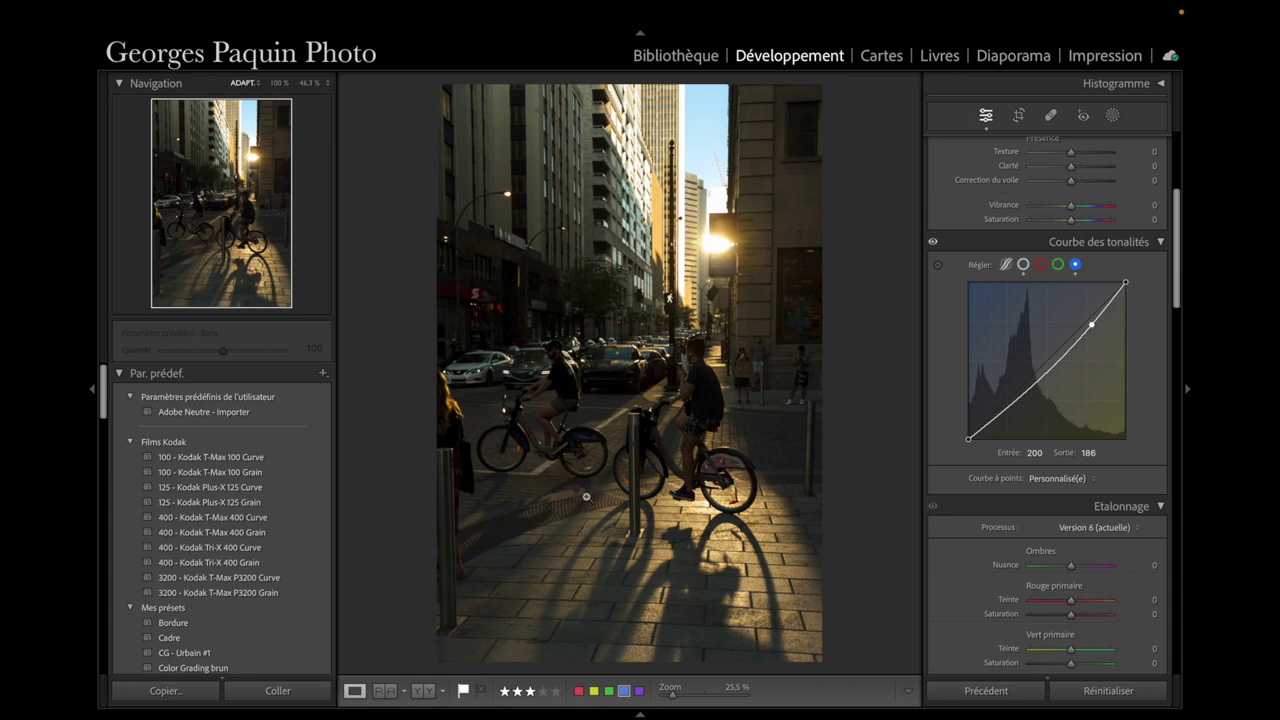
left_click(1059, 270)
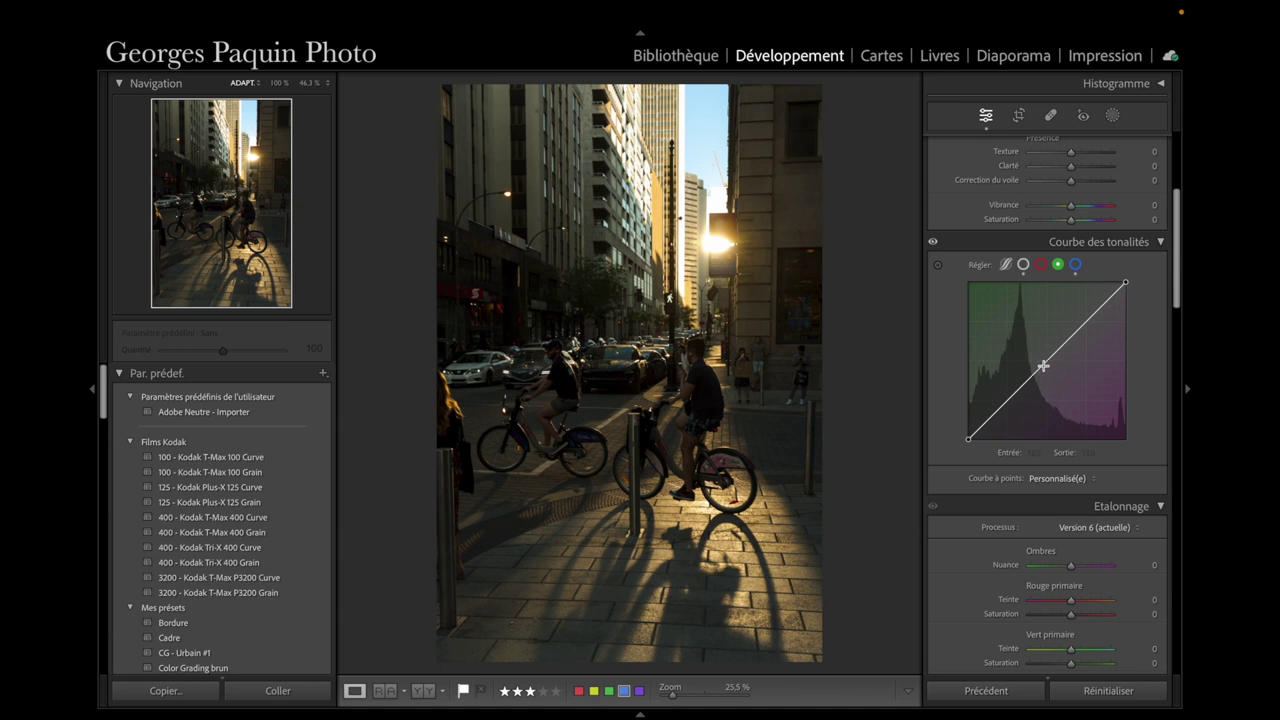
- Lower the green curve's midpoint from 123 to 116 for a slight magenta midtone tint
left_click(1043, 366)
mouse_move(1043, 366)
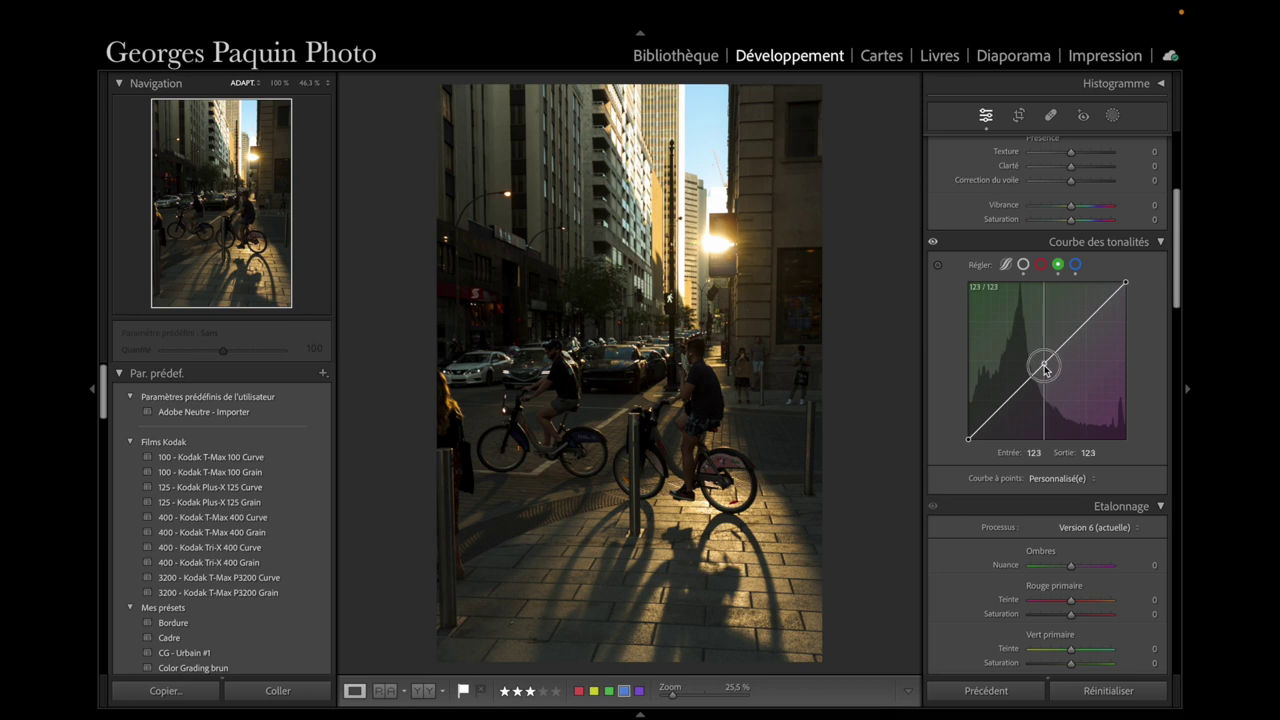
left_click_drag(1043, 366, 1049, 383)
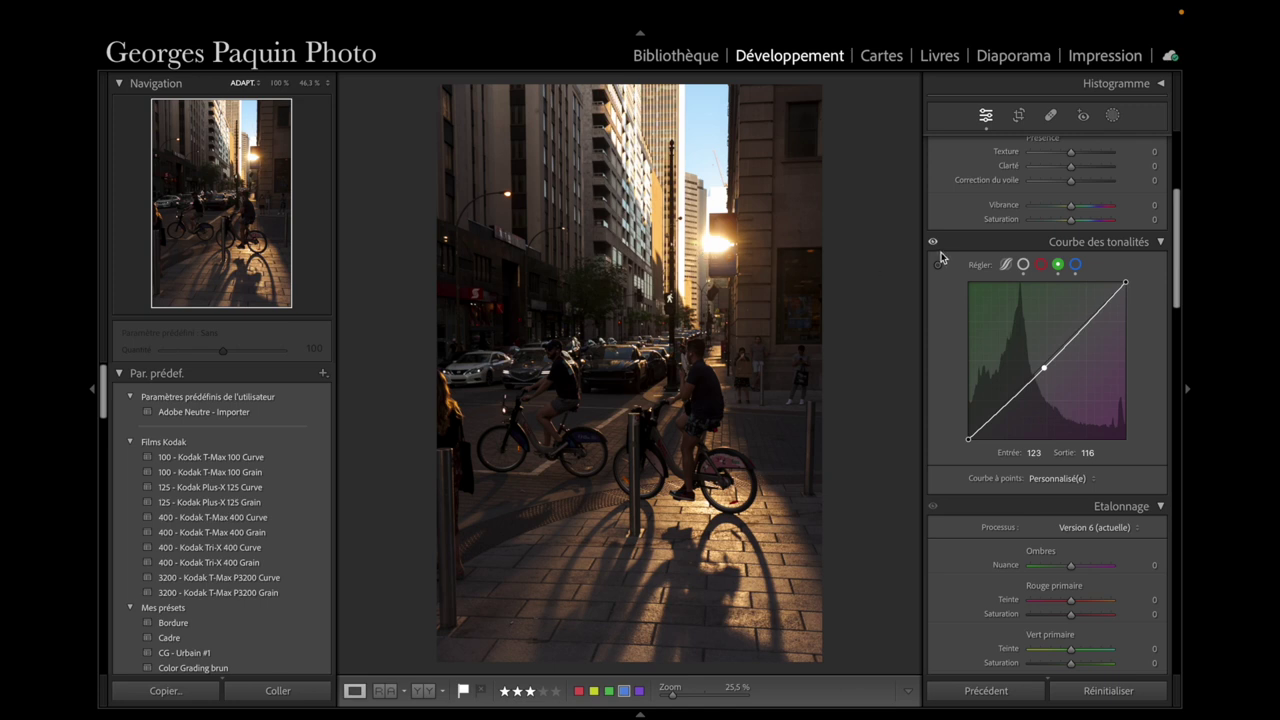
left_click(1112, 116)
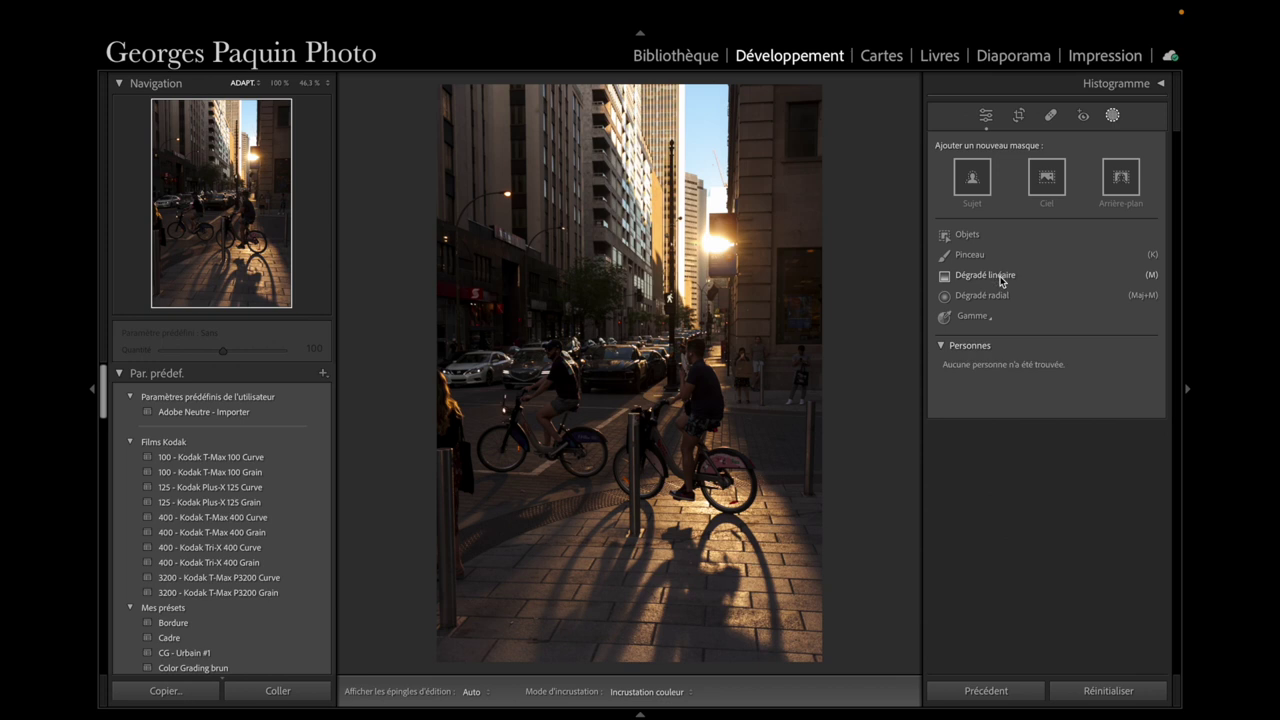
- Draw a linear gradient mask over the left side, shifted left and widened toward the cyclists
left_click(999, 274)
left_click_drag(455, 361, 675, 380)
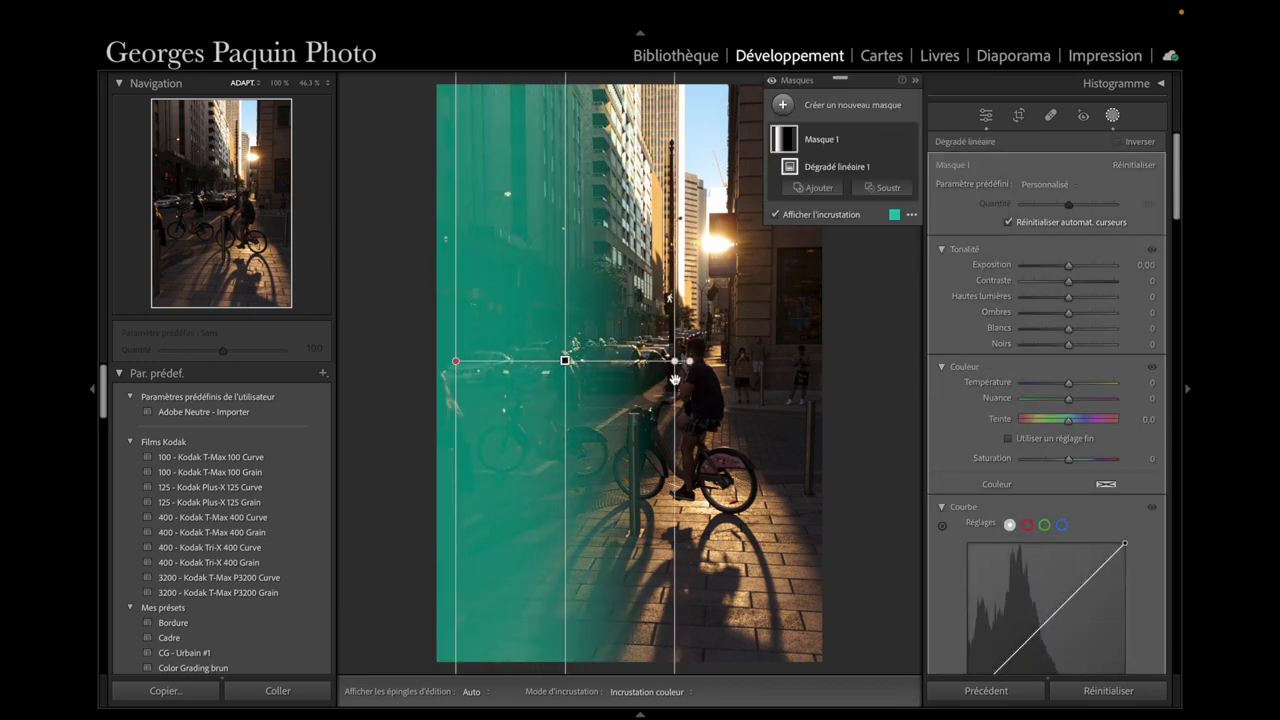
left_click_drag(565, 361, 524, 360)
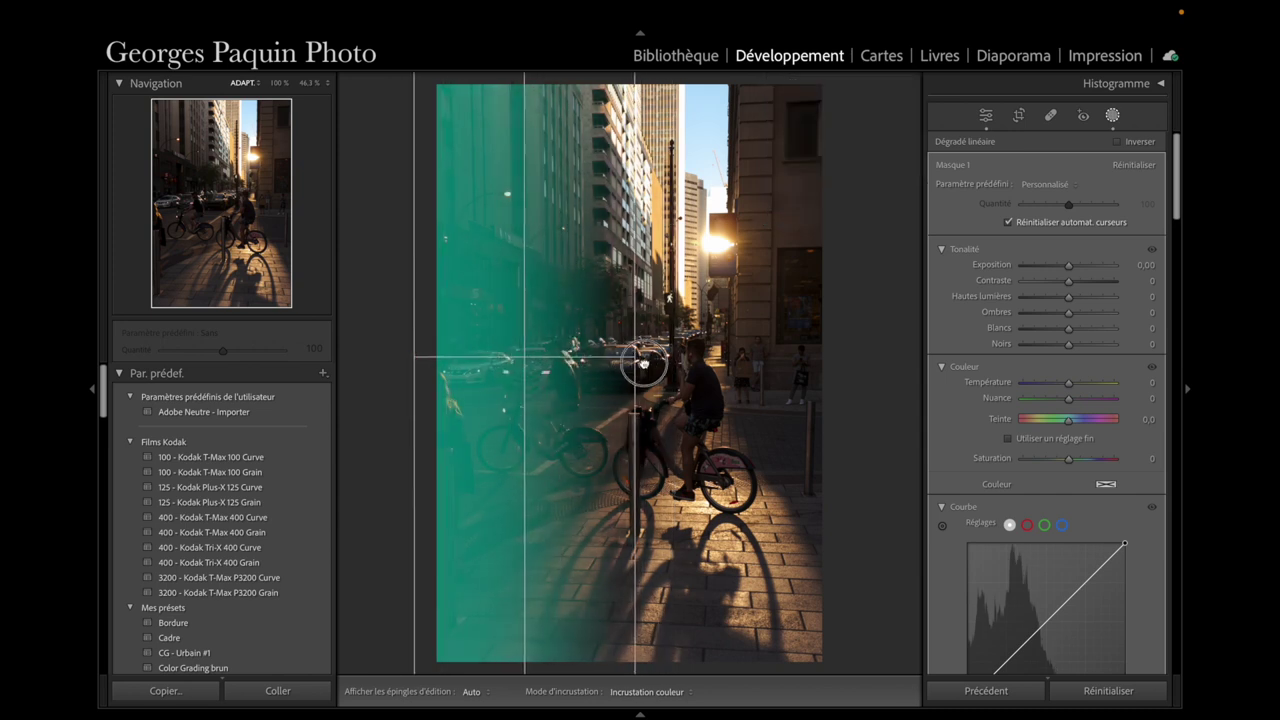
left_click_drag(643, 362, 673, 362)
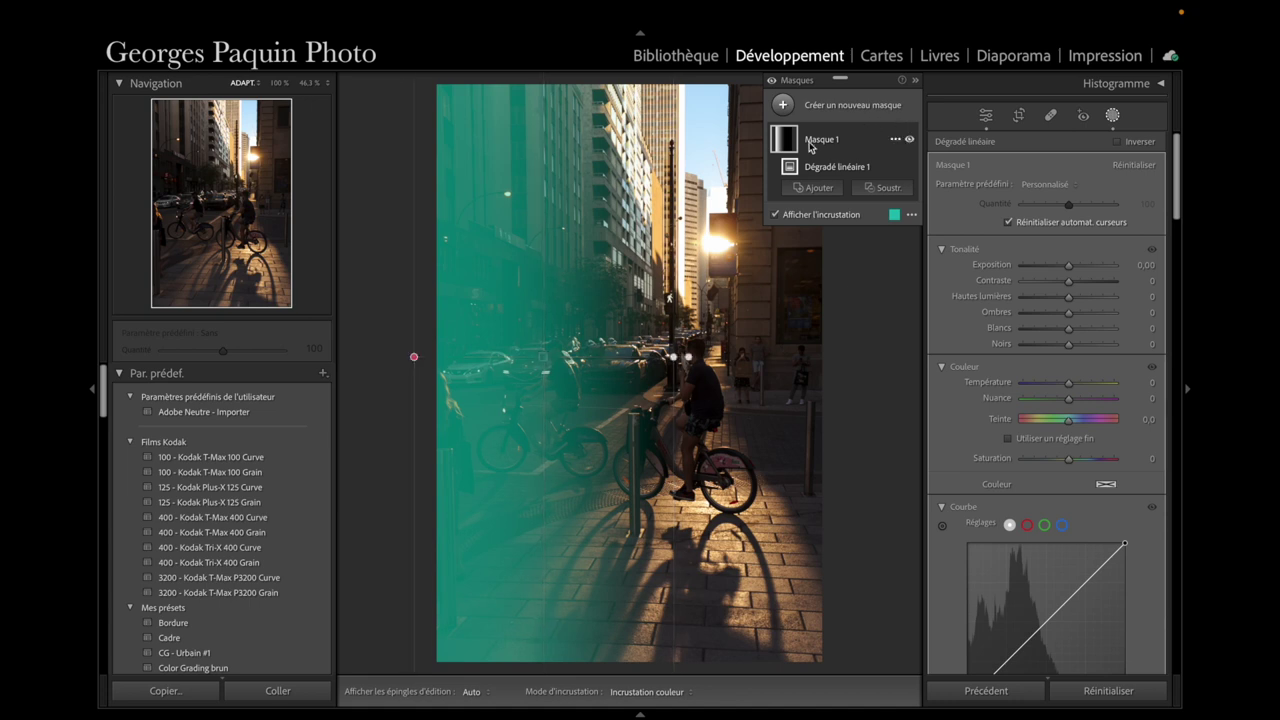
left_click(818, 189)
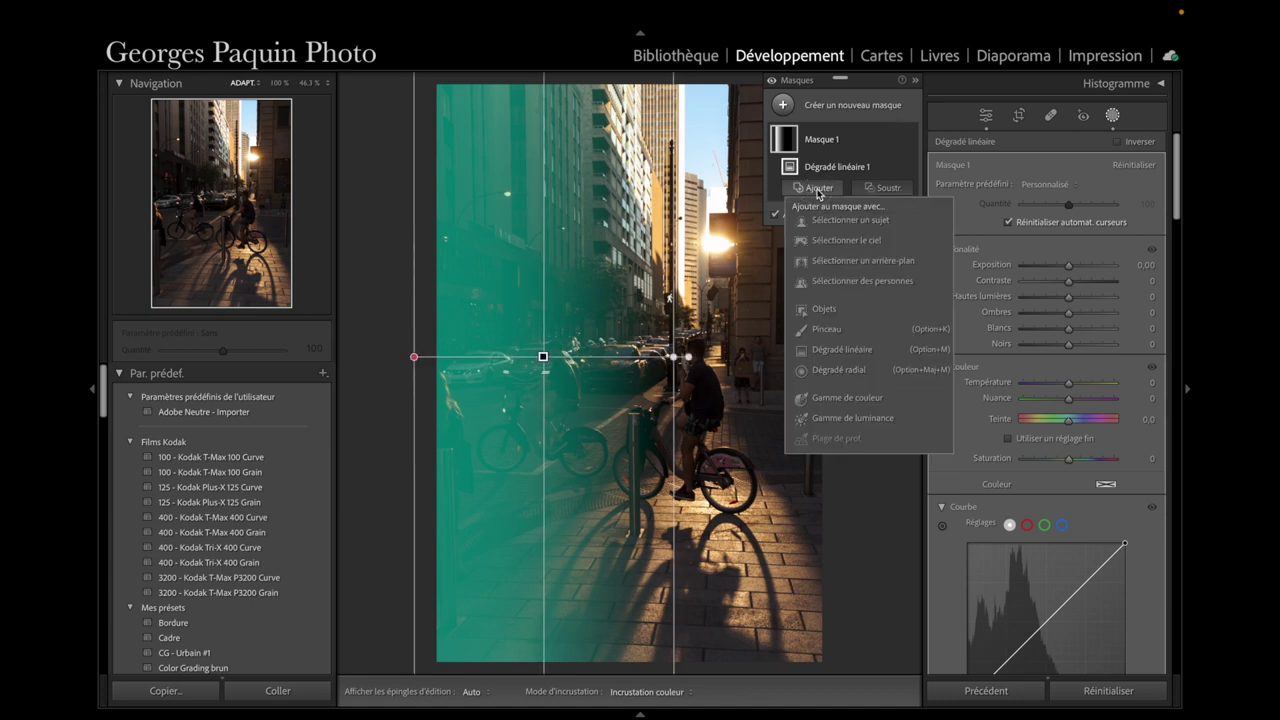
left_click(842, 350)
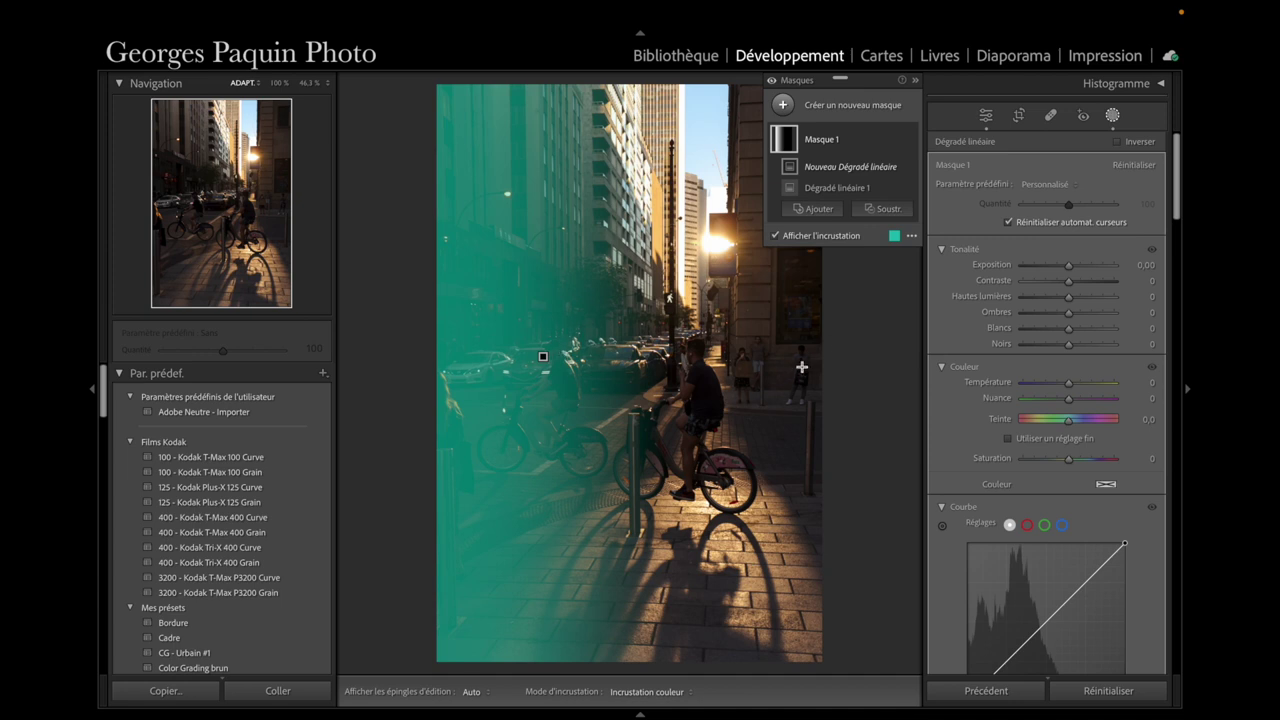
- Draw a second linear gradient on the right edge, widened and shifted right
left_click_drag(814, 366, 694, 380)
left_click_drag(816, 369, 888, 368)
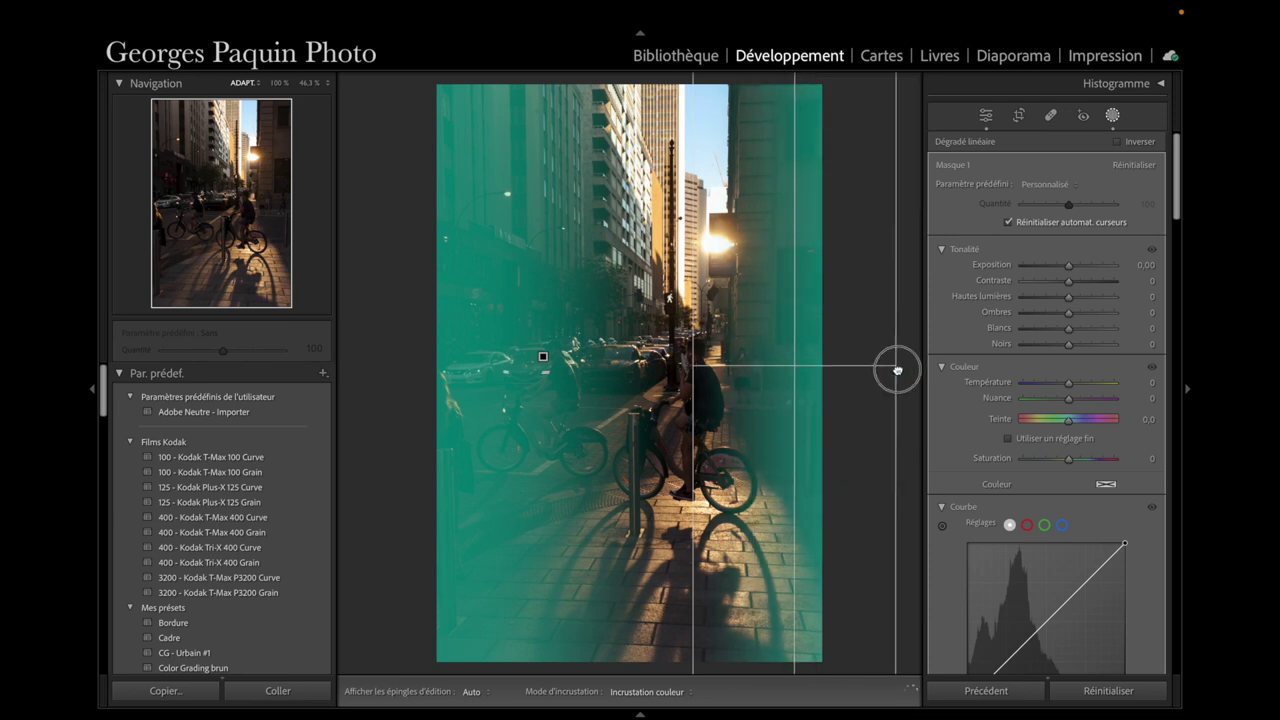
left_click_drag(787, 371, 857, 369)
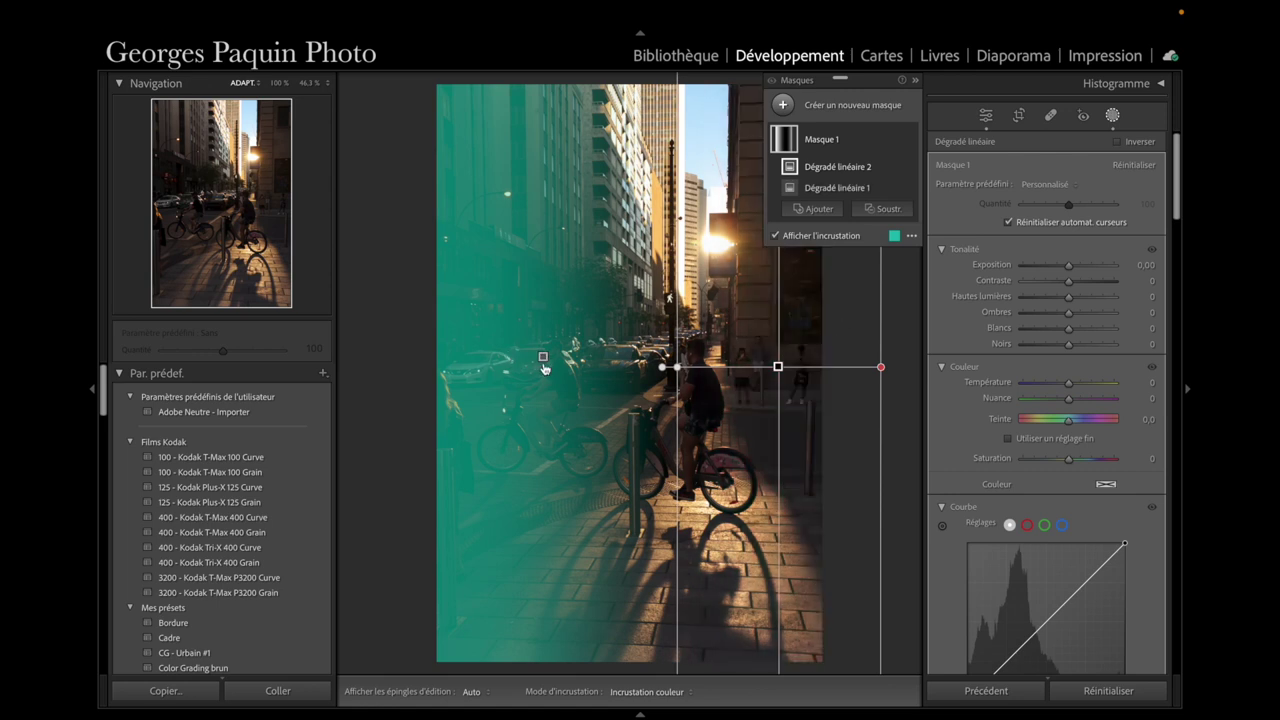
- Nudge the left gradient further left and tilt both gradients slightly
left_click_drag(544, 360, 537, 358)
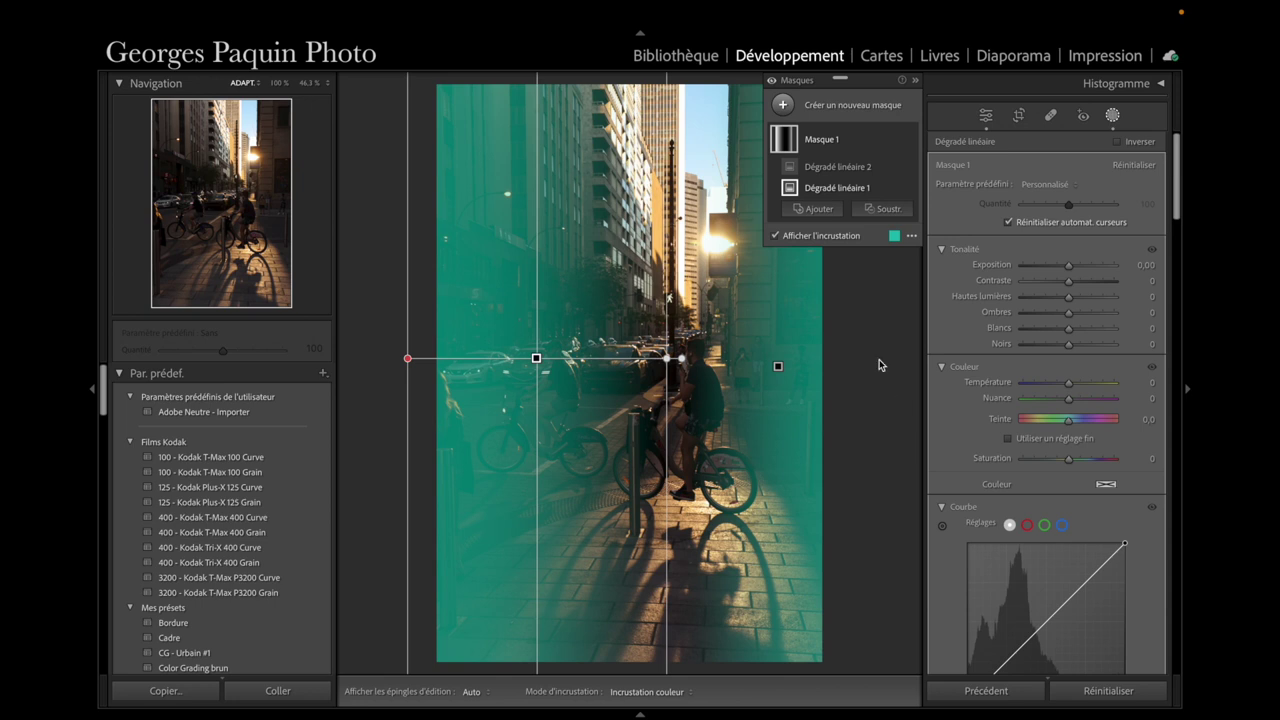
left_click(778, 366)
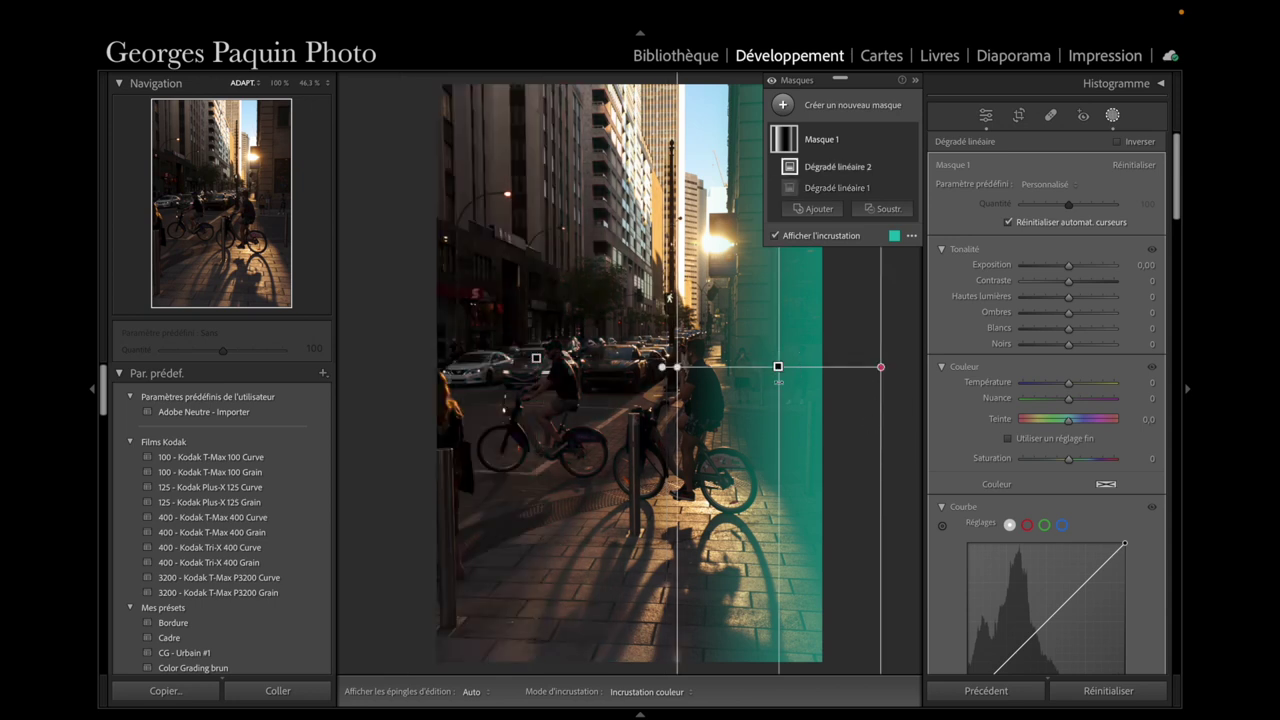
left_click_drag(780, 483, 788, 483)
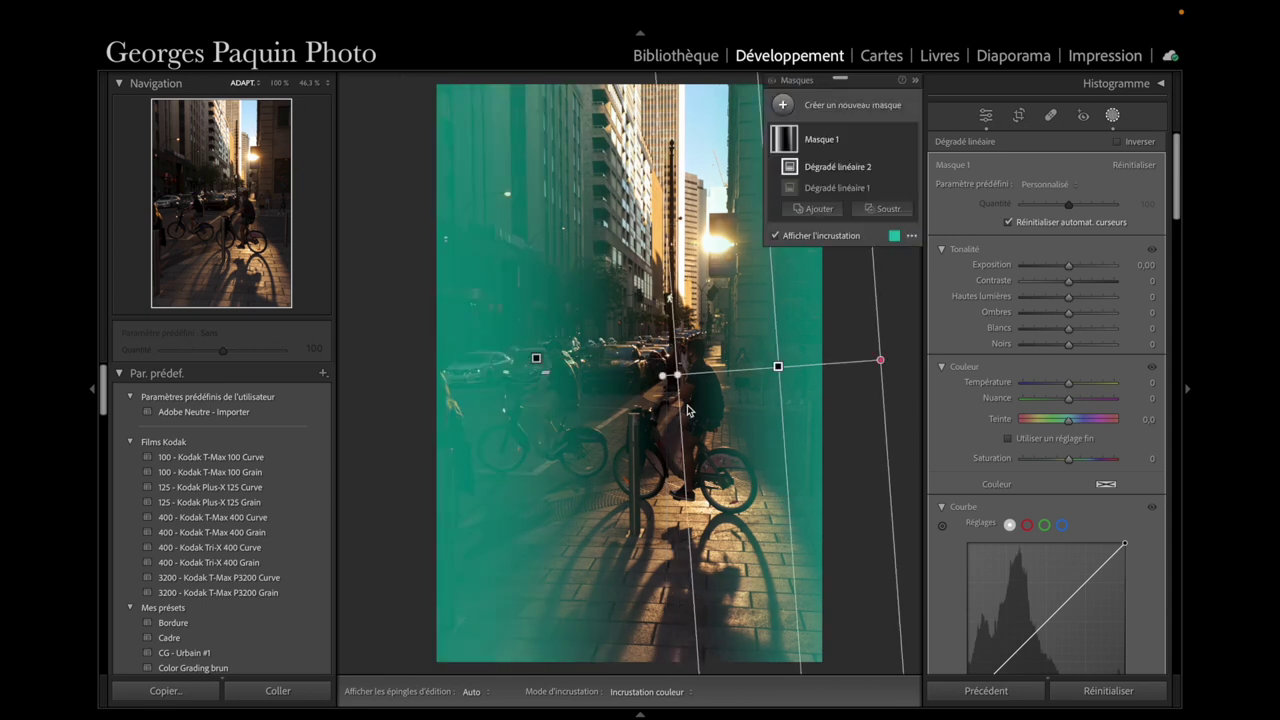
left_click(536, 360)
left_click_drag(545, 440, 529, 440)
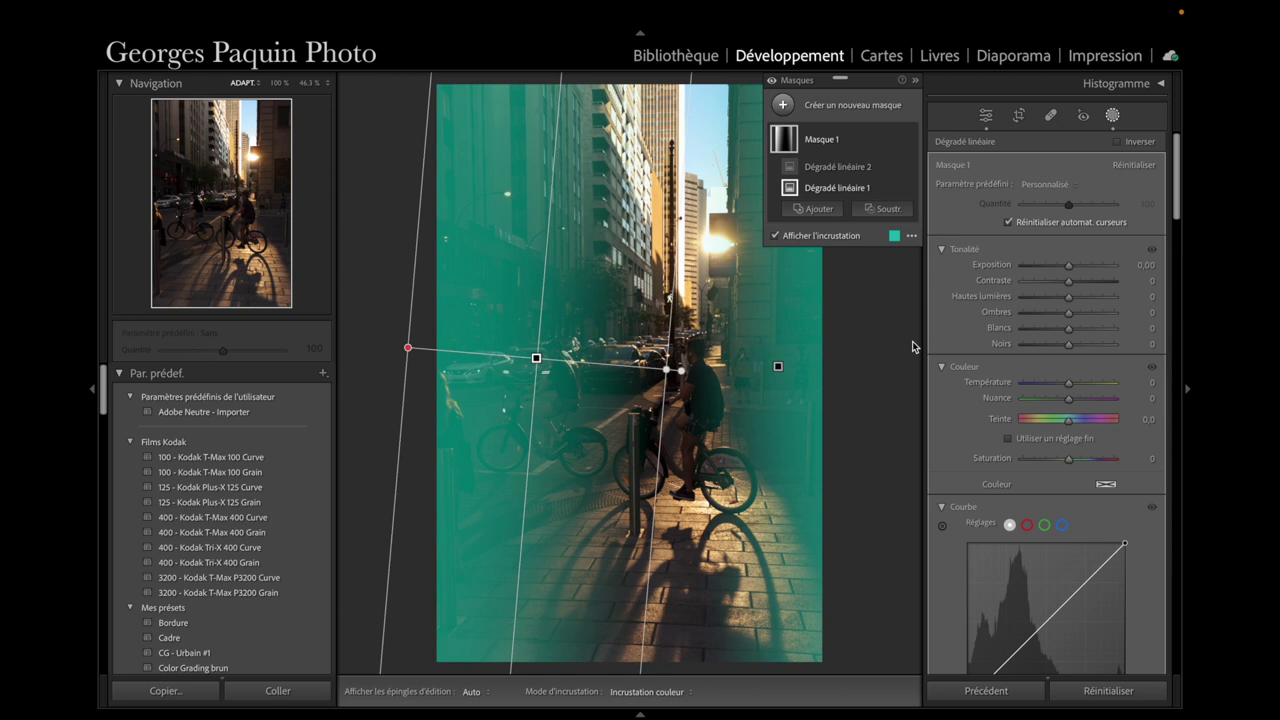
- Hide the mask overlay and pull Mask 1's curve midpoint down, comparing the effect
key("o")
scroll(955, 378, "down", 1)
scroll(955, 376, "down", 3)
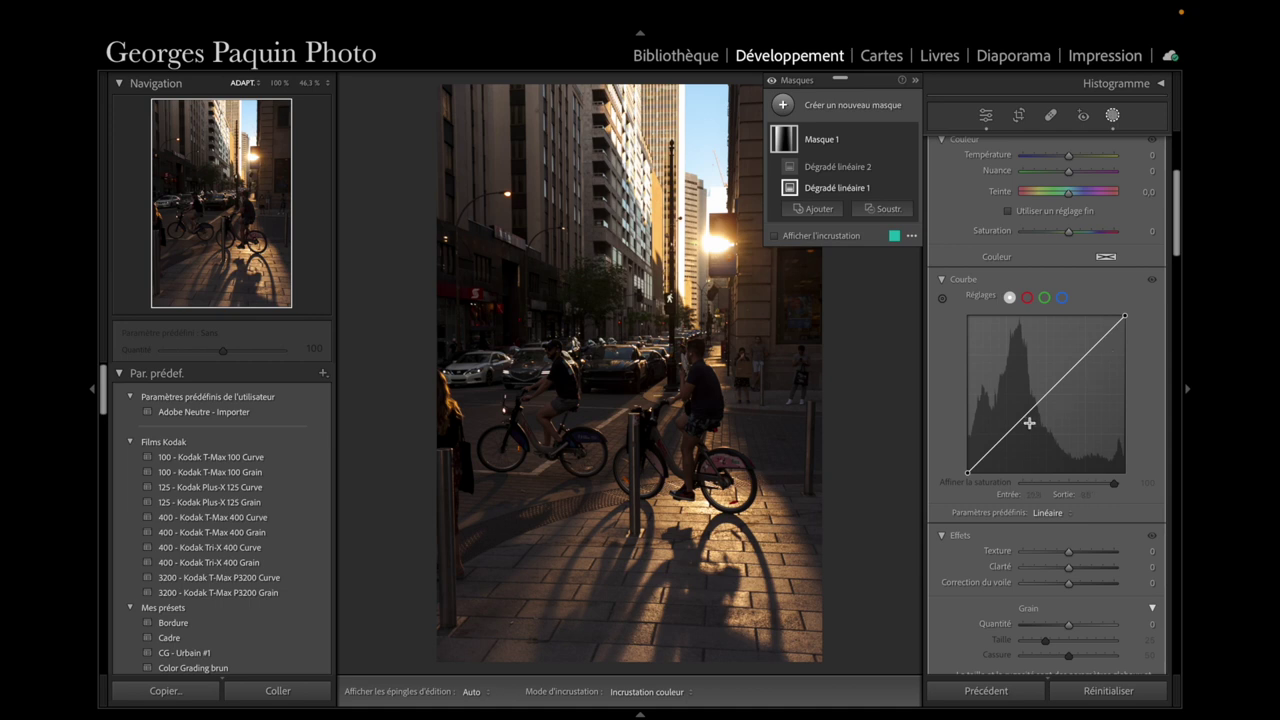
left_click_drag(1028, 417, 1043, 433)
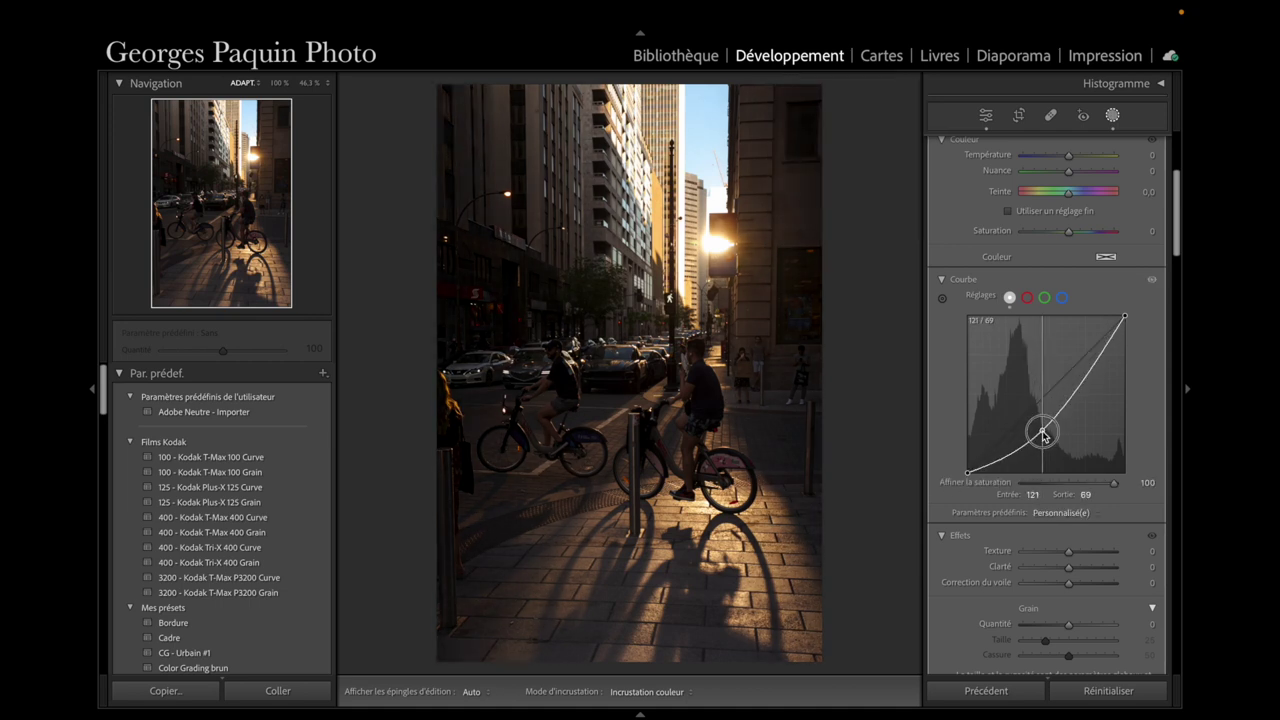
left_click_drag(1043, 433, 1040, 430)
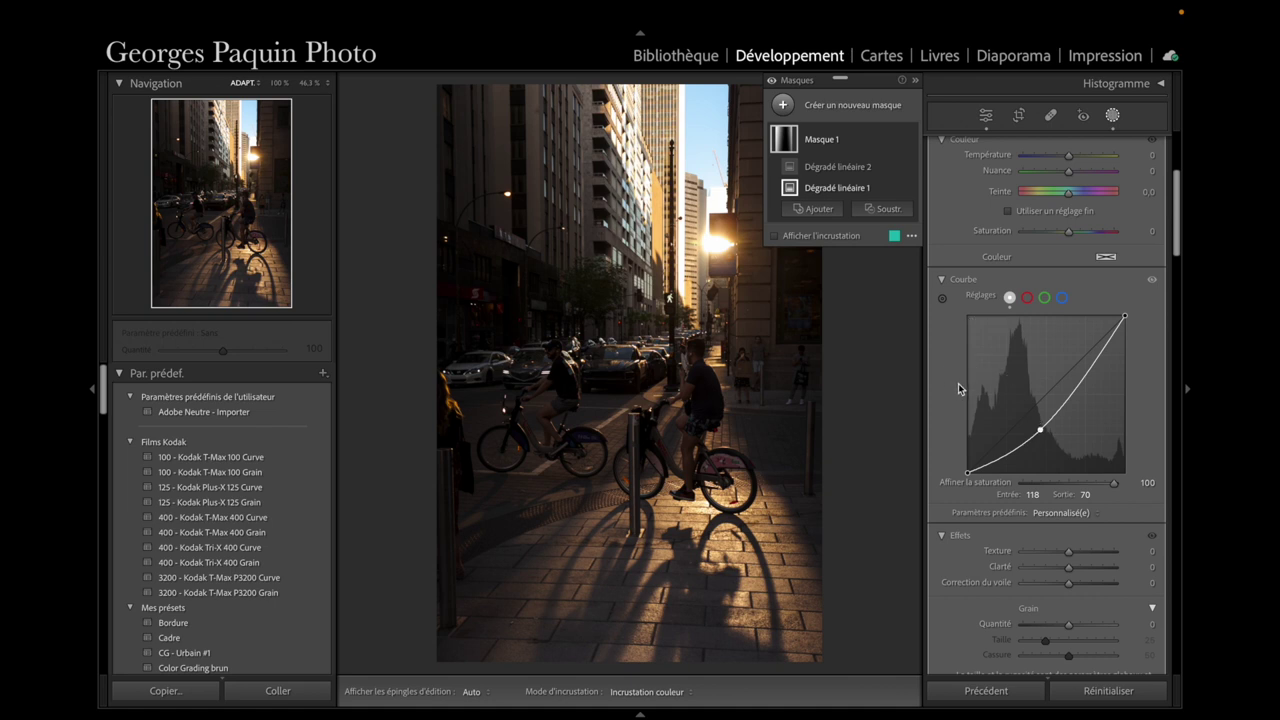
left_click(910, 140)
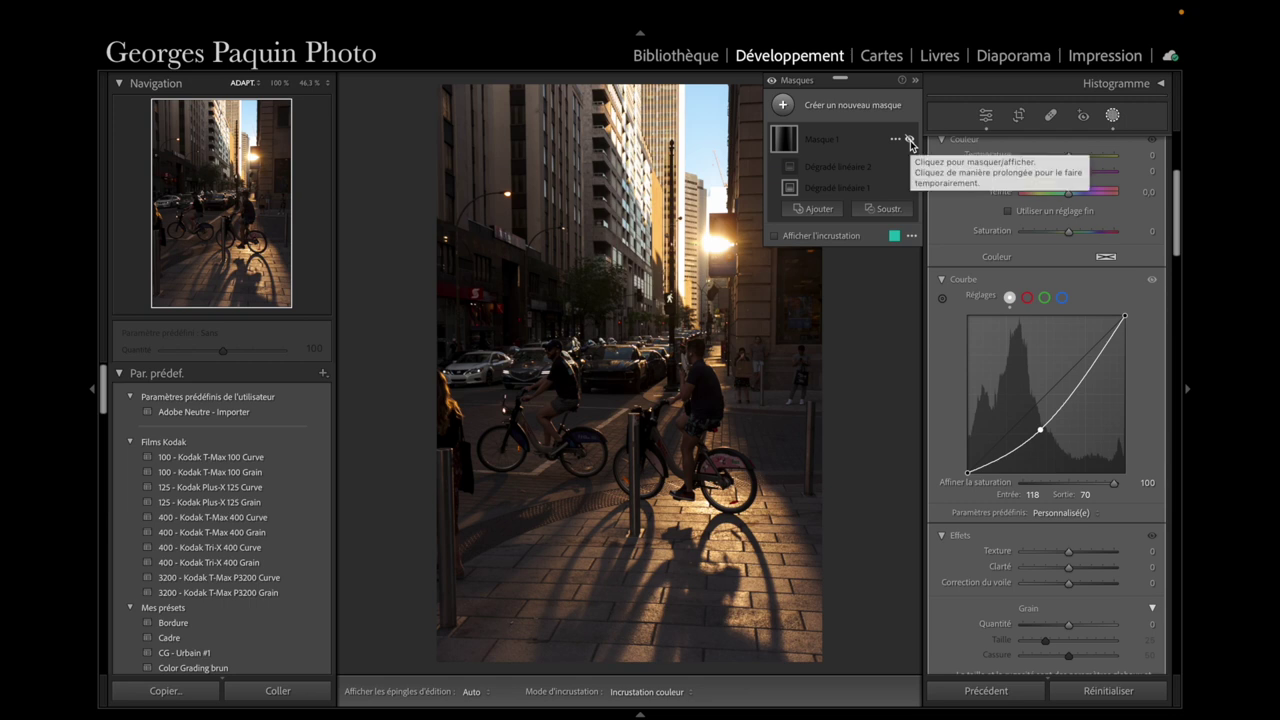
left_click(910, 140)
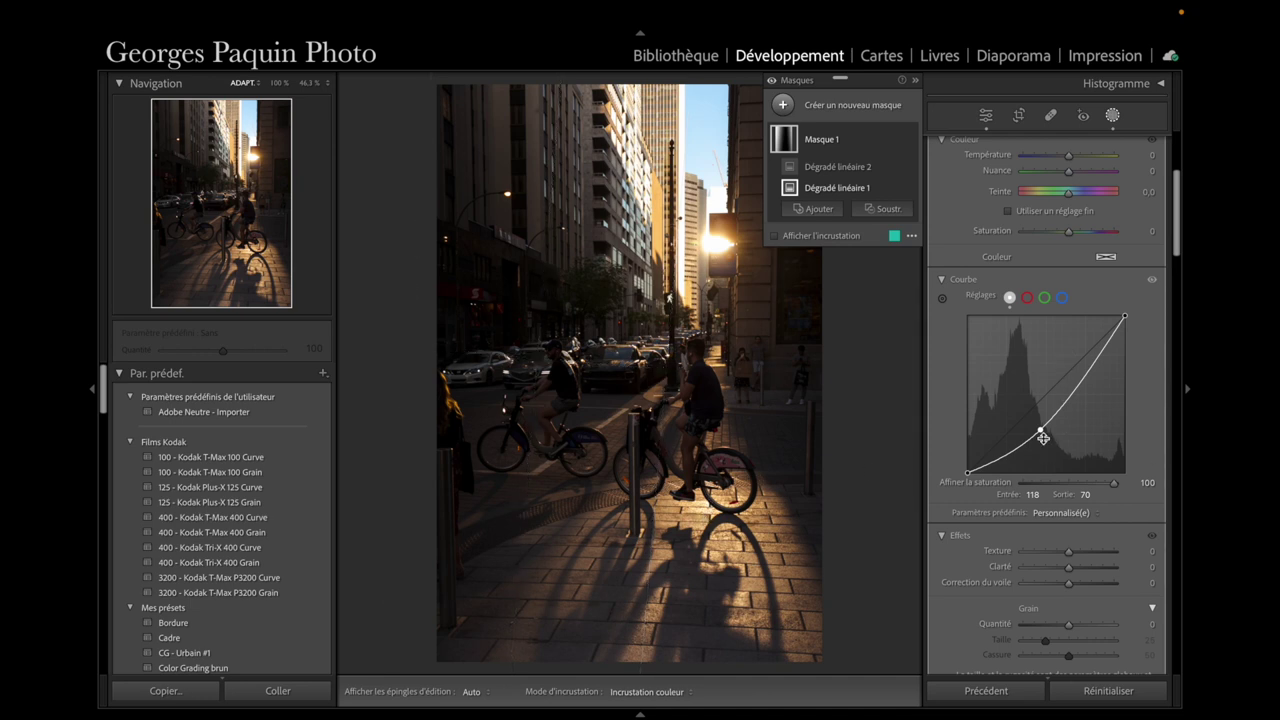
- Darken Mask 1's midtones further to about 125/61 and compare before and after
left_click_drag(1039, 430, 1044, 436)
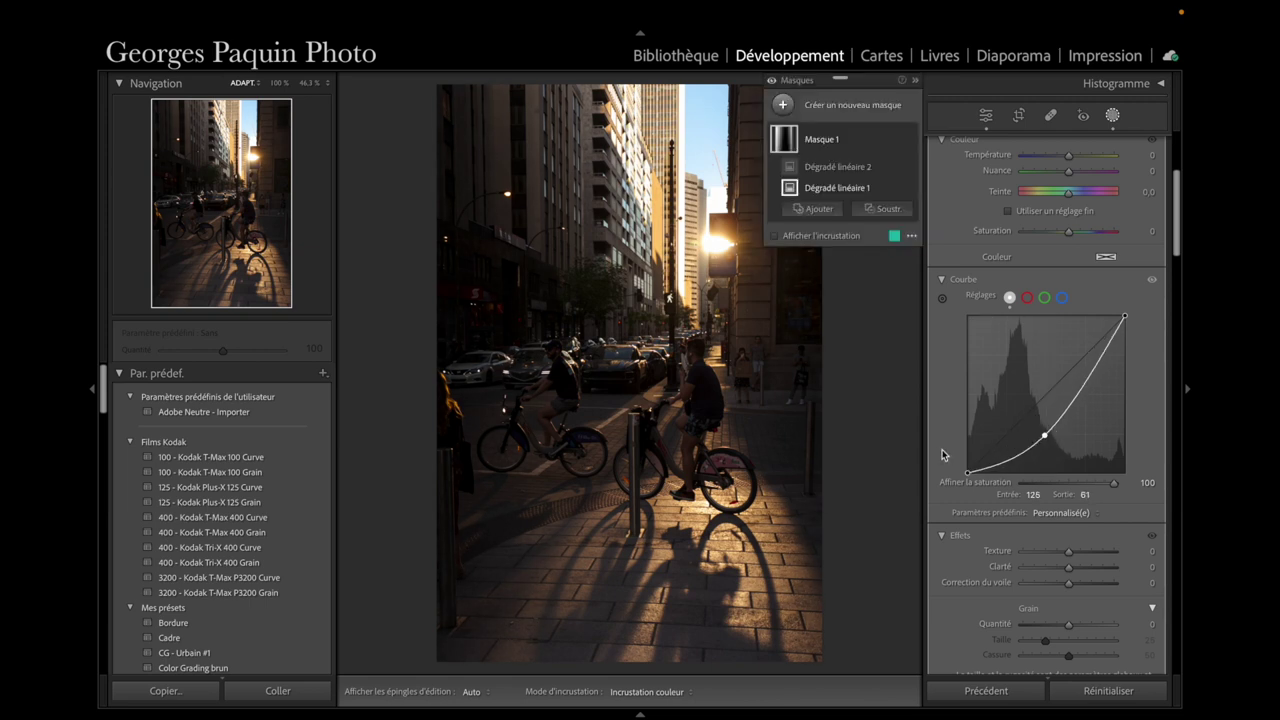
left_click(909, 140)
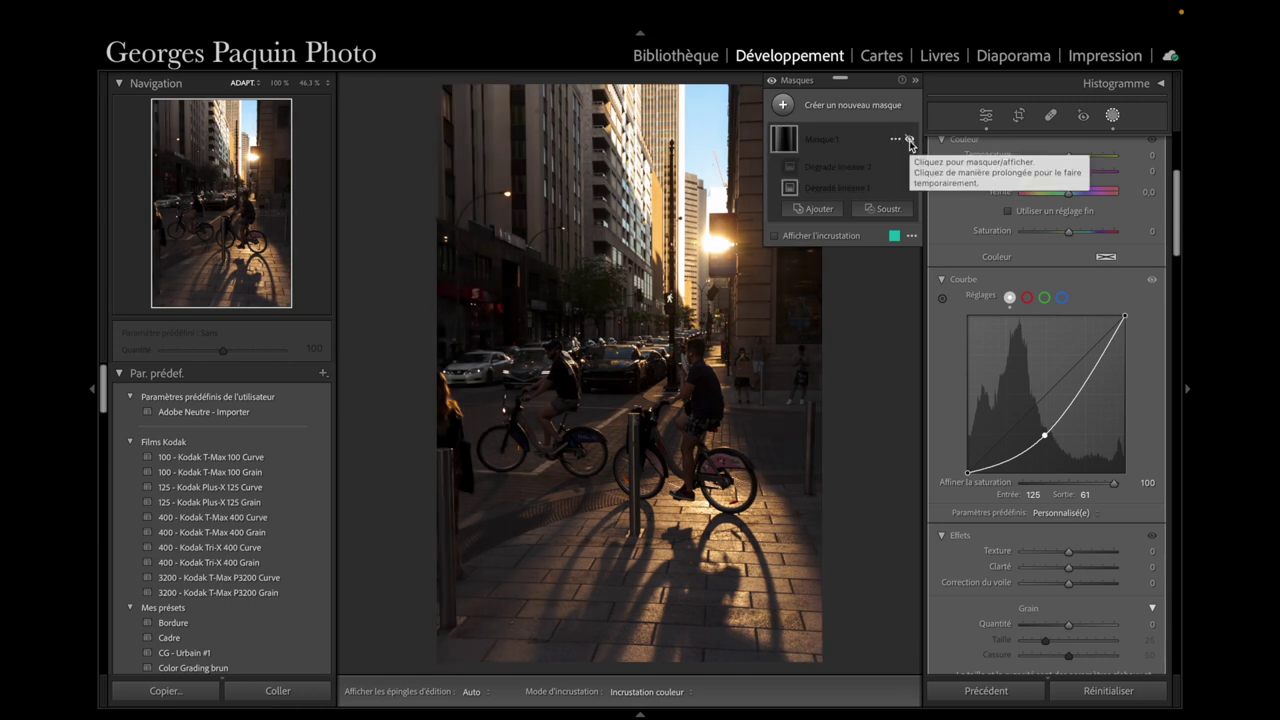
left_click(909, 140)
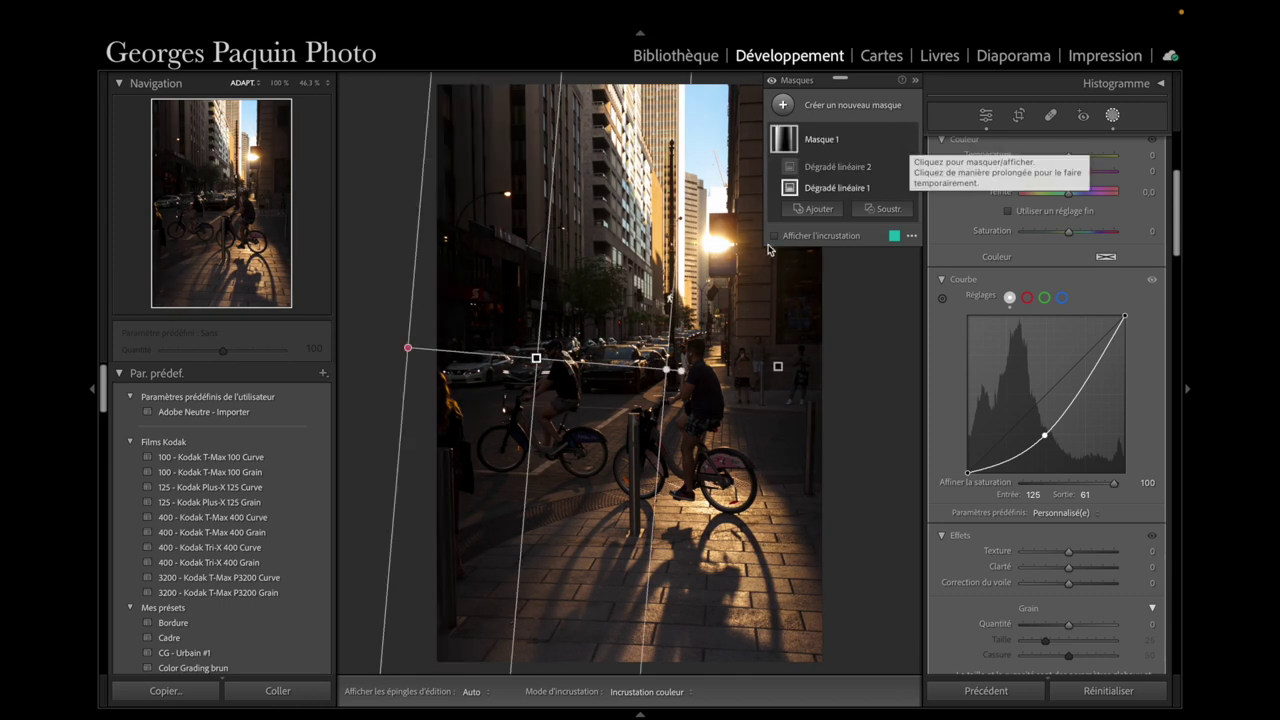
mouse_move(700, 500)
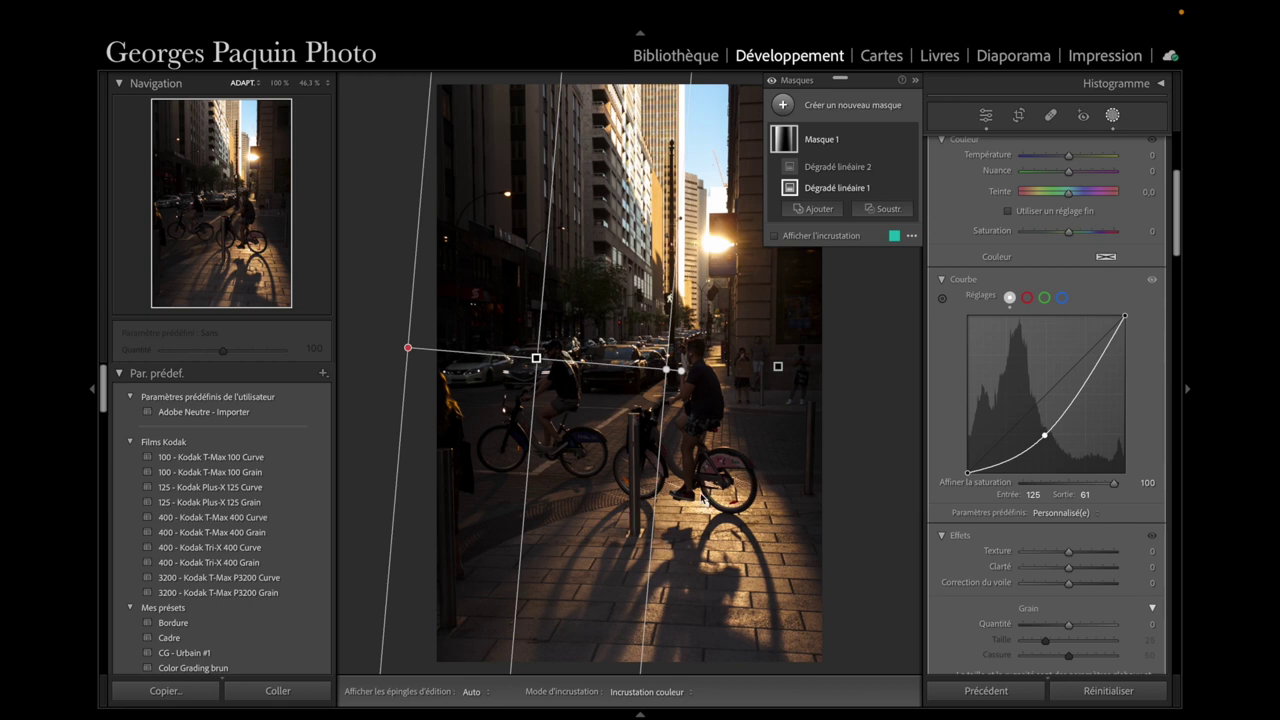
left_click(988, 117)
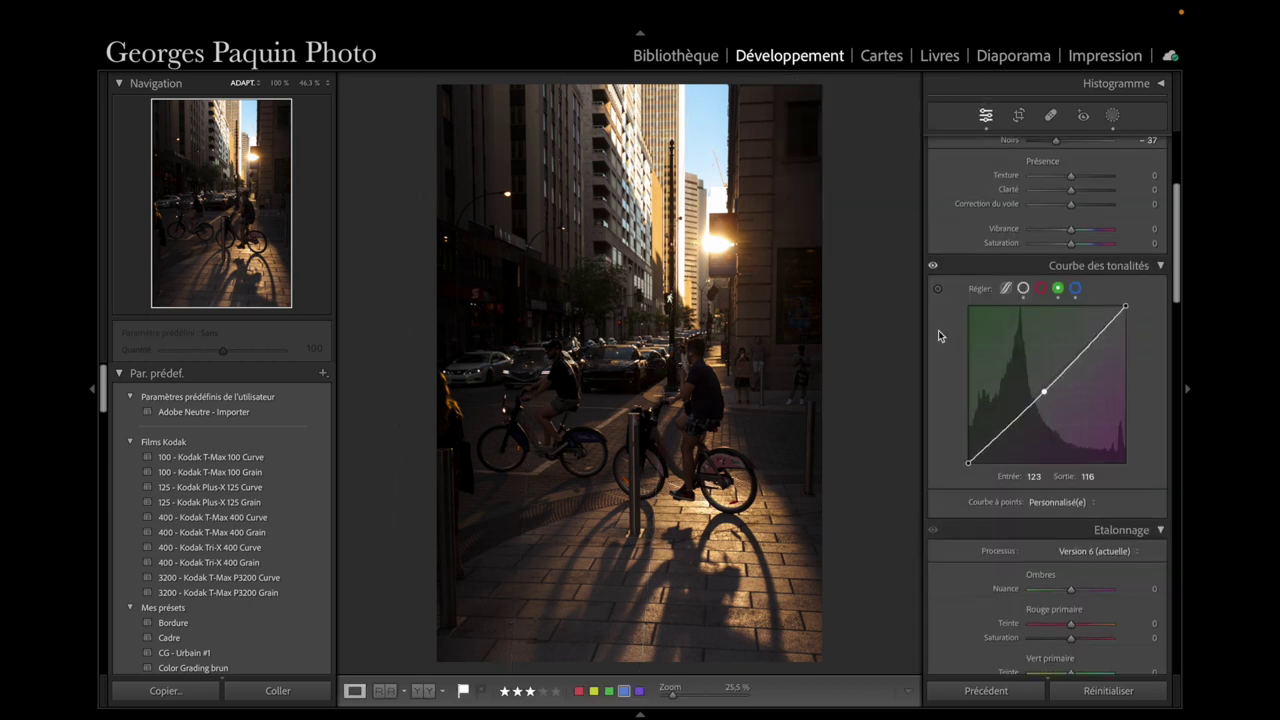
- Grade the shadows faintly violet: hue about 267, saturation 10, luminance −12
scroll(938, 336, "down", 2)
scroll(938, 336, "down", 5)
scroll(938, 336, "down", 1)
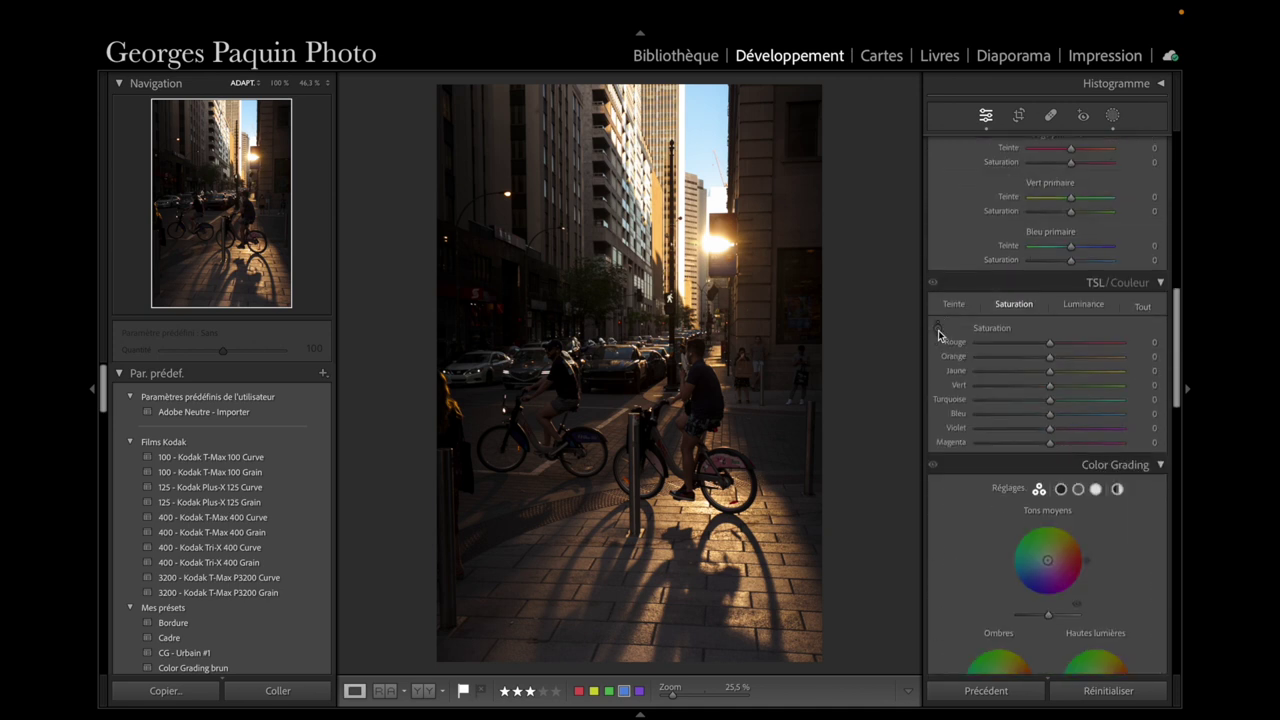
scroll(938, 336, "down", 3)
scroll(938, 336, "down", 1)
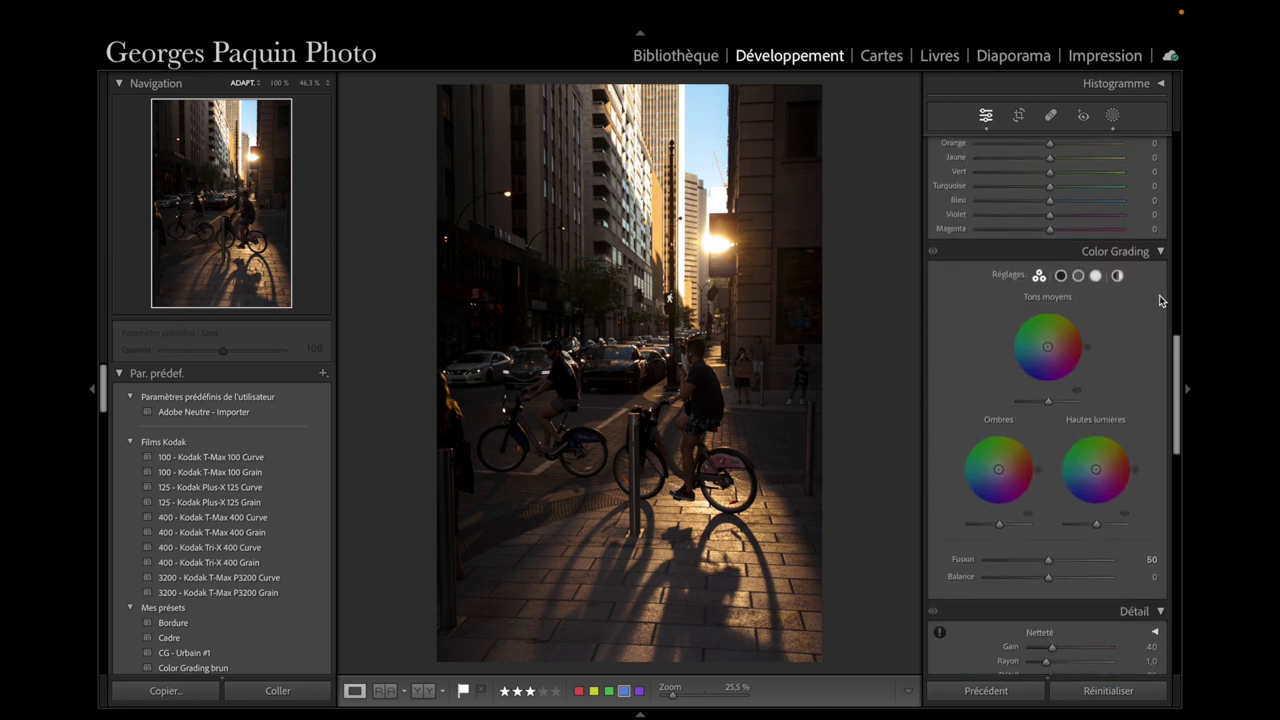
left_click(1061, 277)
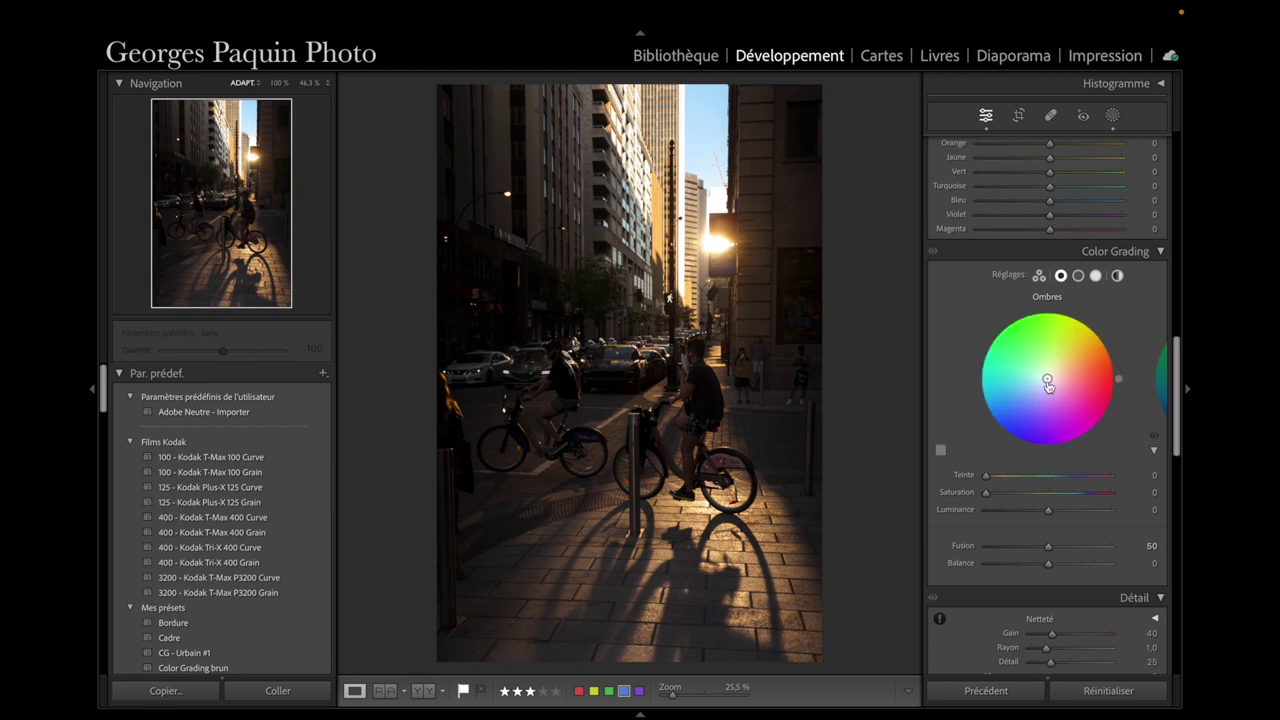
left_click_drag(1048, 383, 1040, 422)
left_click_drag(991, 493, 1042, 513)
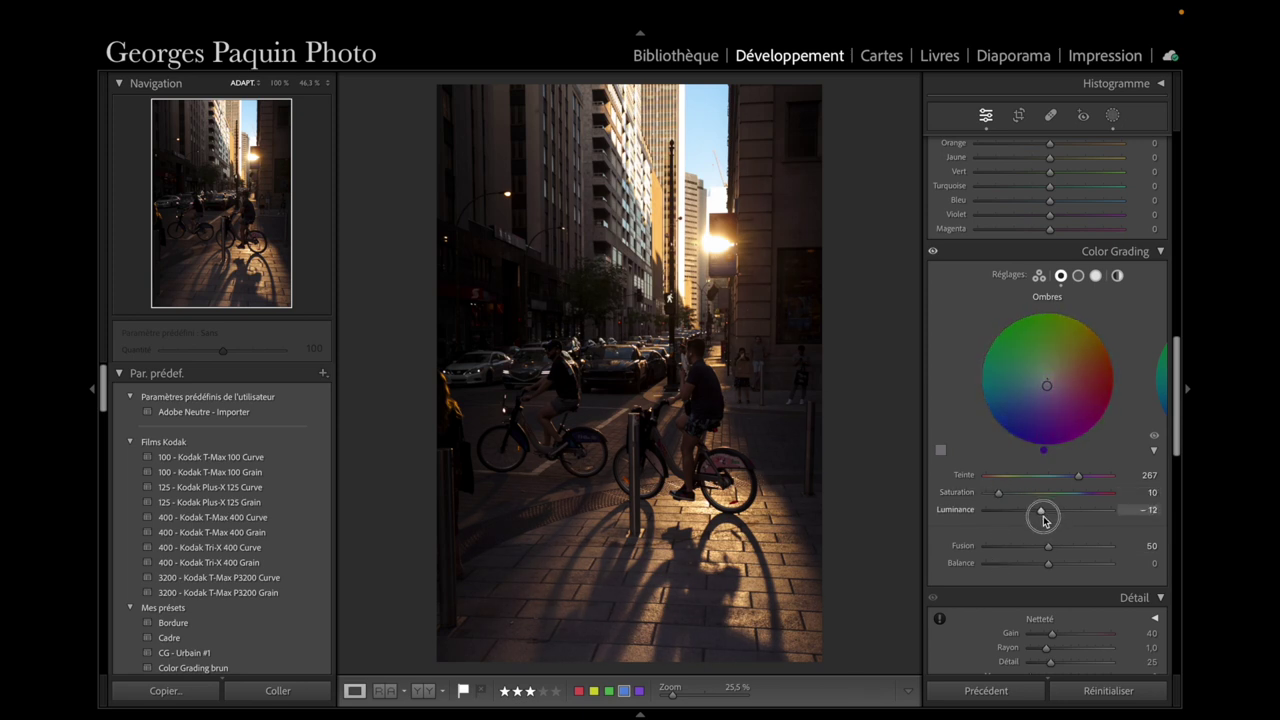
left_click(1096, 277)
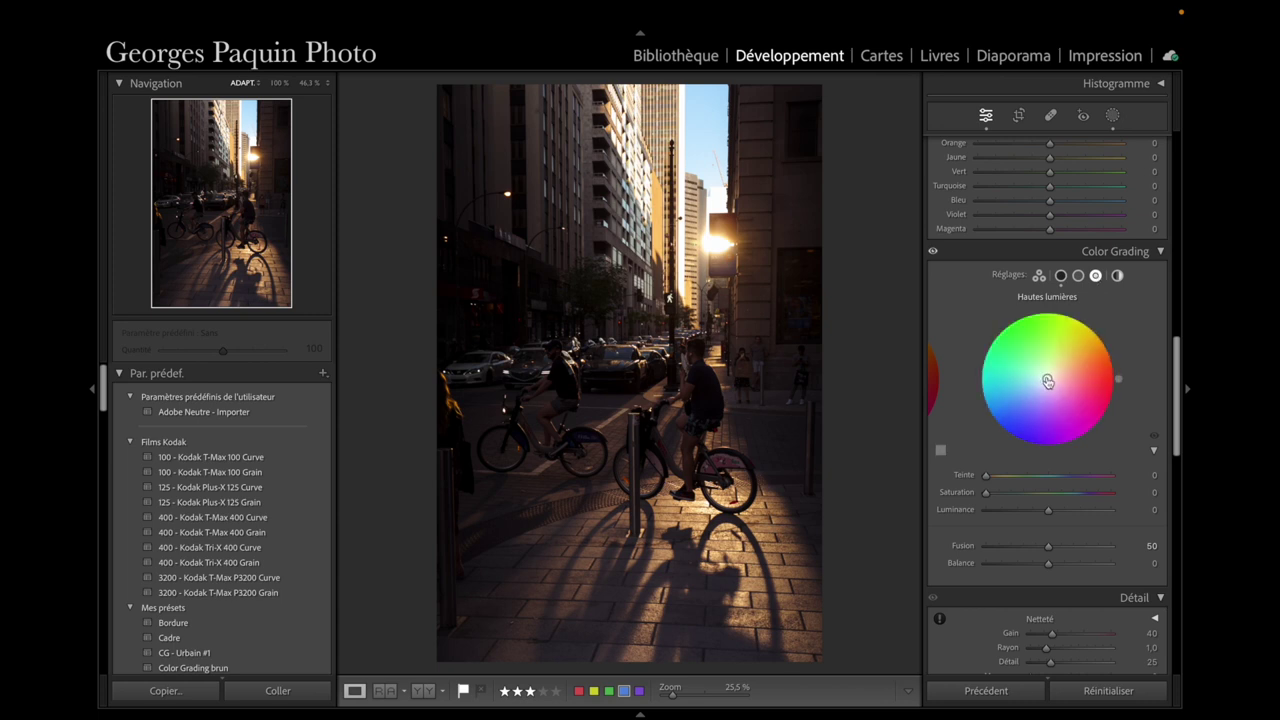
- Grade highlights yellow (hue 67, saturation 13, luminance +15), blending 37, balance +25
left_click_drag(1047, 378, 1048, 375)
left_click_drag(991, 494, 1070, 514)
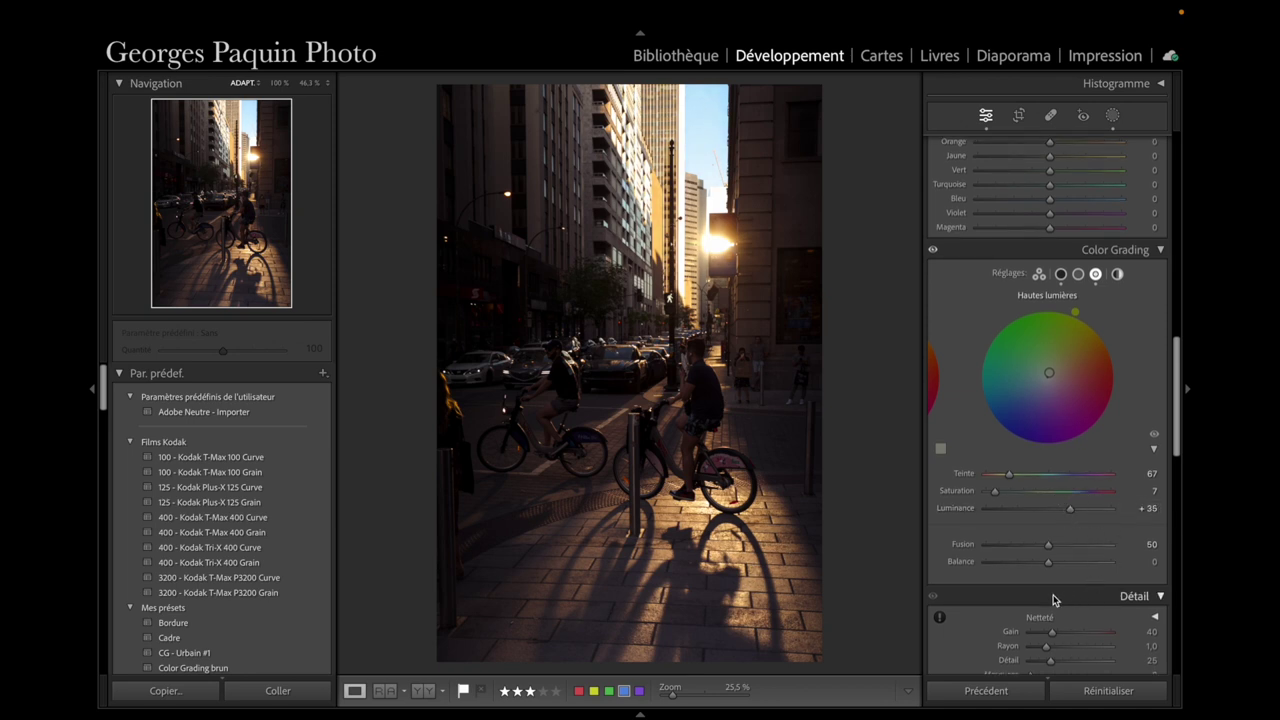
mouse_move(1048, 564)
left_mouse_down()
mouse_move(1024, 577)
mouse_move(1060, 588)
left_mouse_up()
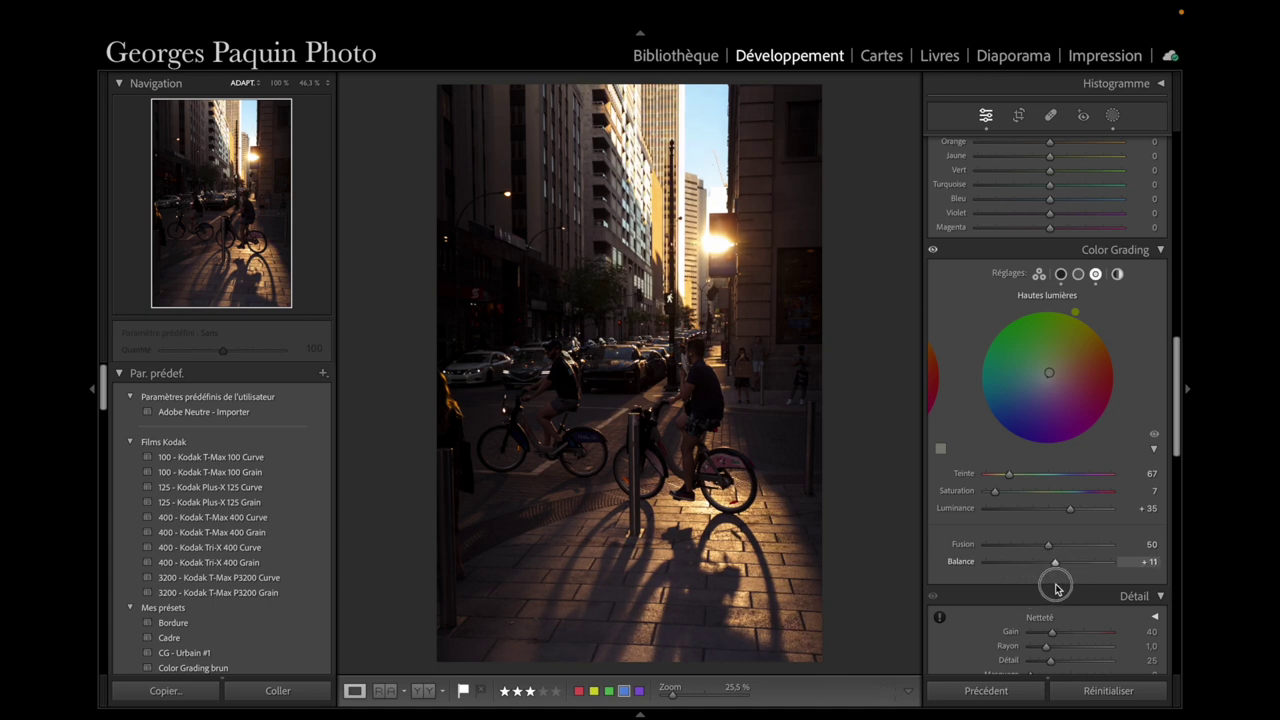
mouse_move(1060, 588)
left_mouse_down()
mouse_move(1067, 561)
mouse_move(1034, 557)
left_mouse_up()
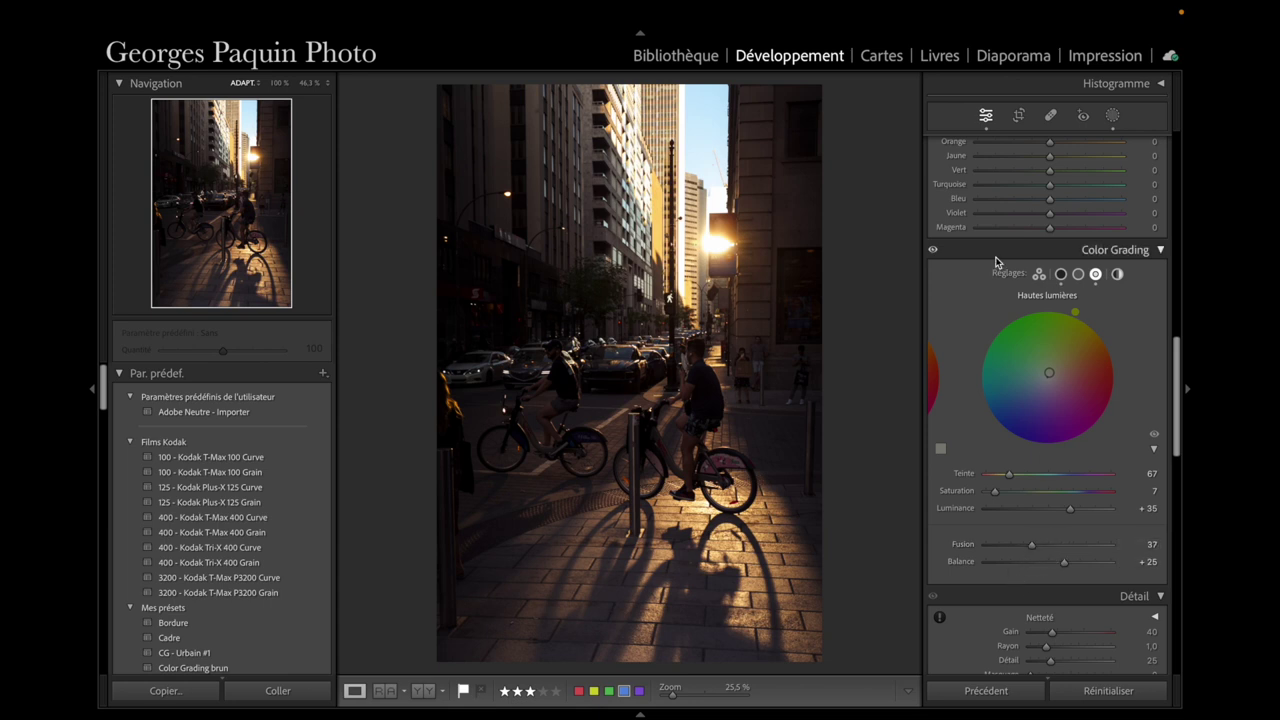
left_click(933, 252)
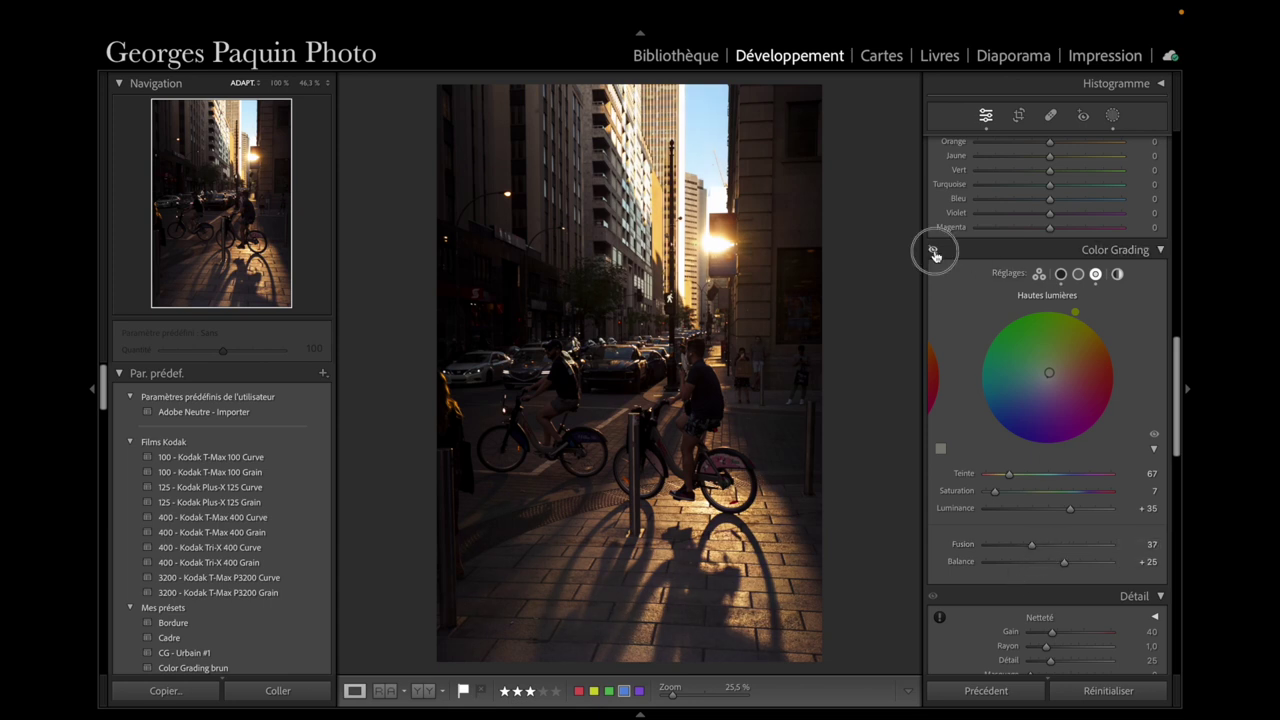
left_click(933, 252)
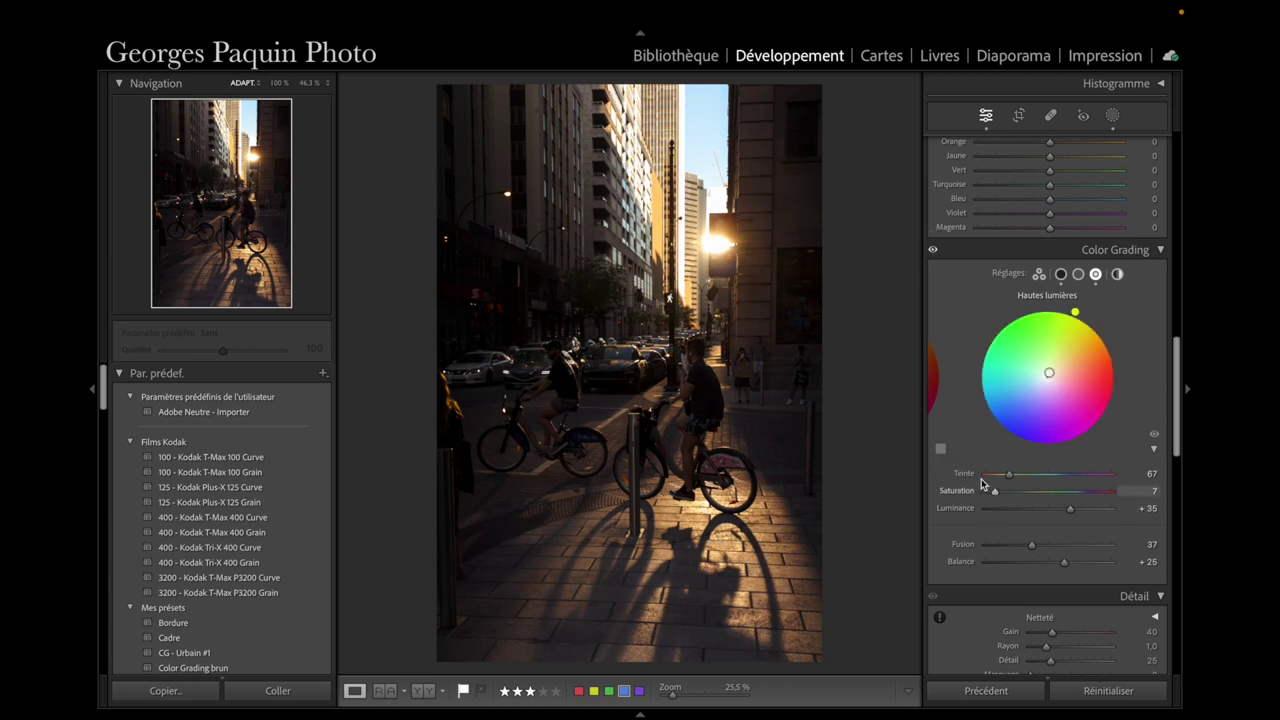
left_click_drag(1070, 508, 1003, 491)
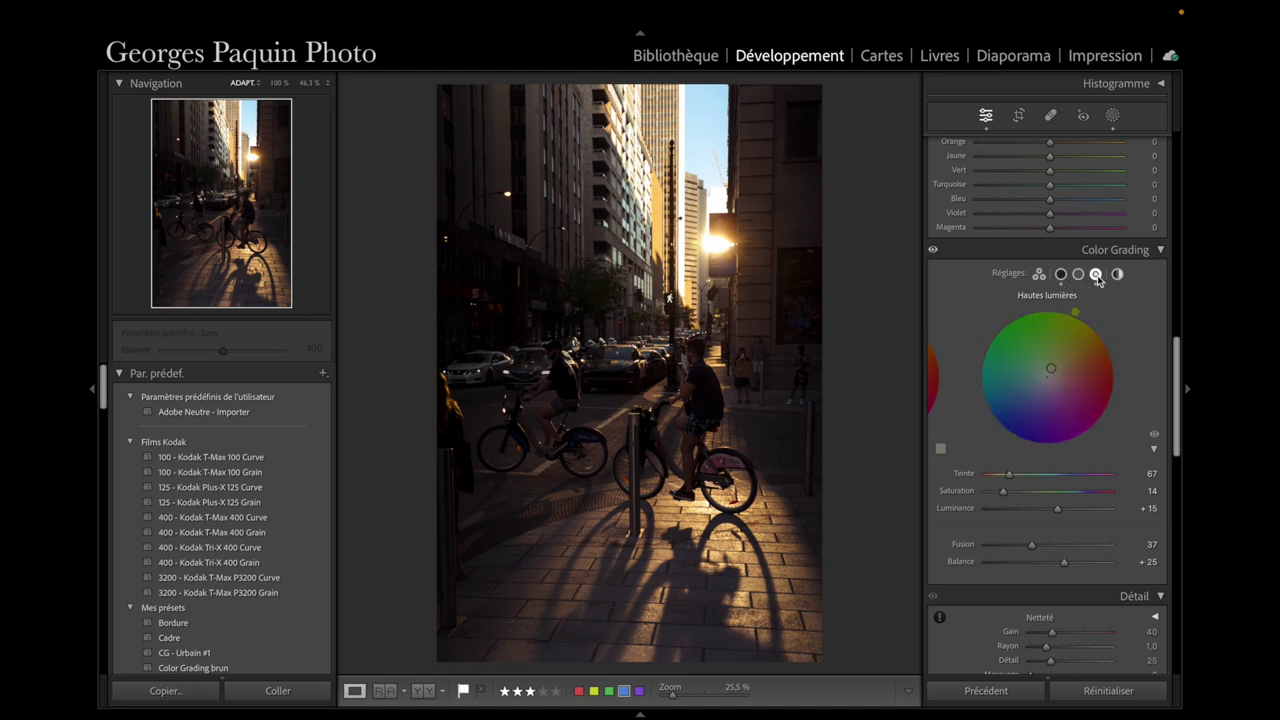
left_click_drag(1003, 491, 1001, 491)
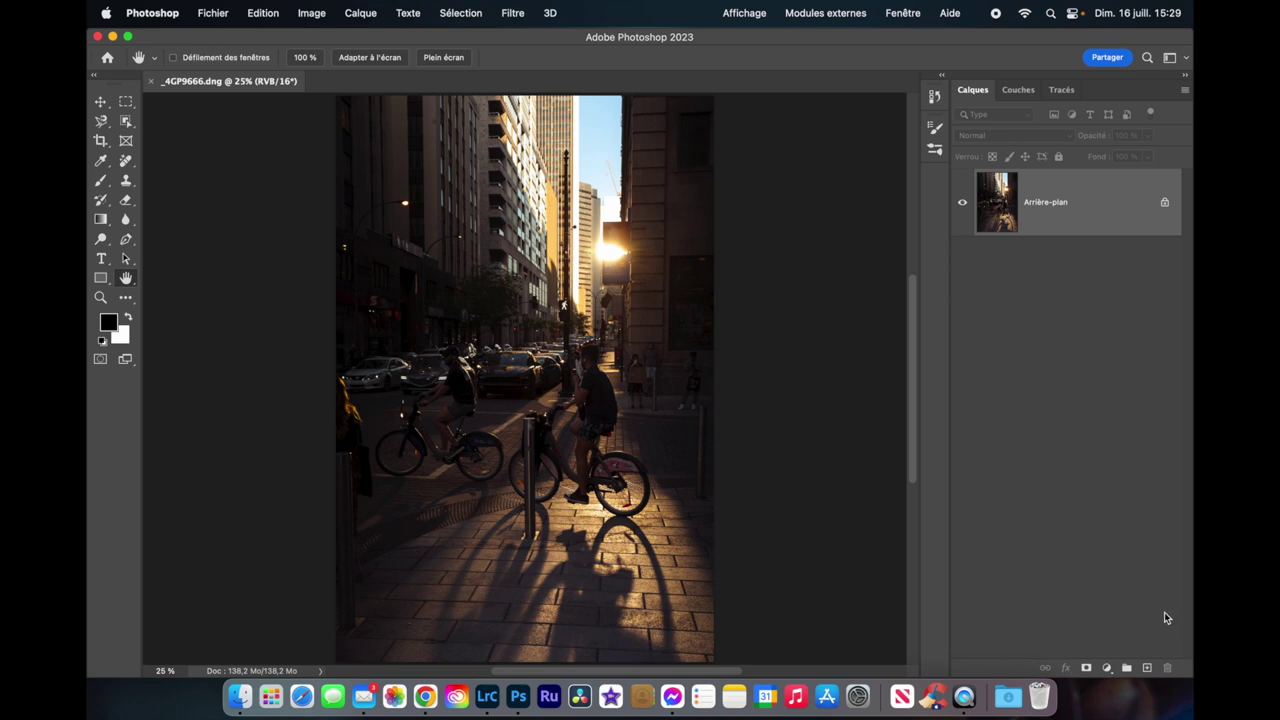
- Begin adding a new layer, Calque 1, at Normal mode and 100% opacity
left_click(1147, 670)
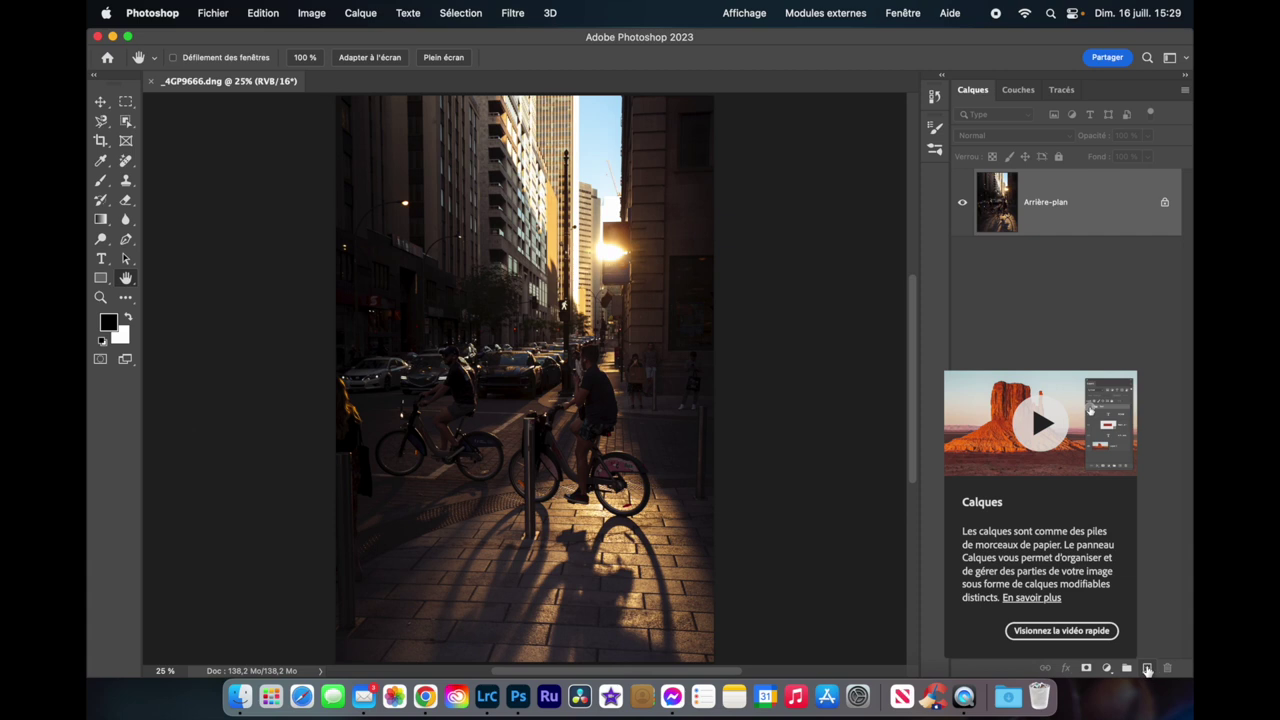
- Start a new layer and name it 'Halo de lumière' in the Nouveau calque dialog
left_click(1147, 670, "alt")
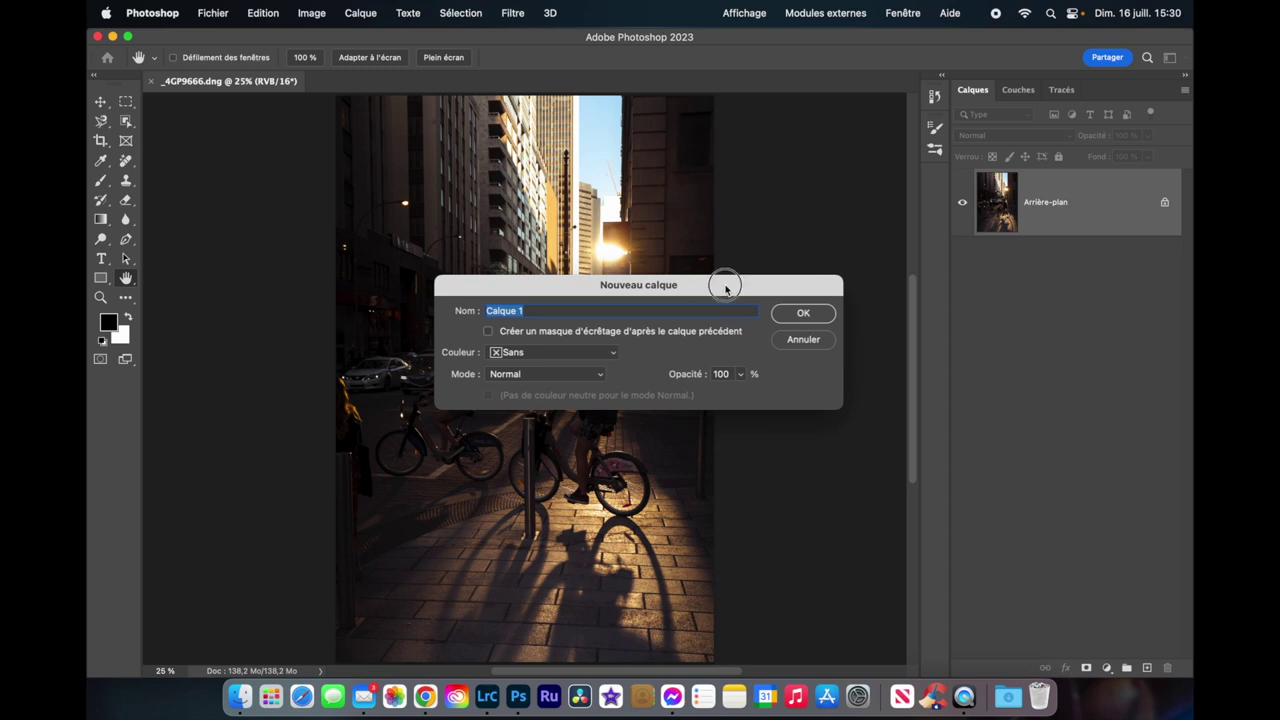
left_click_drag(726, 284, 760, 214)
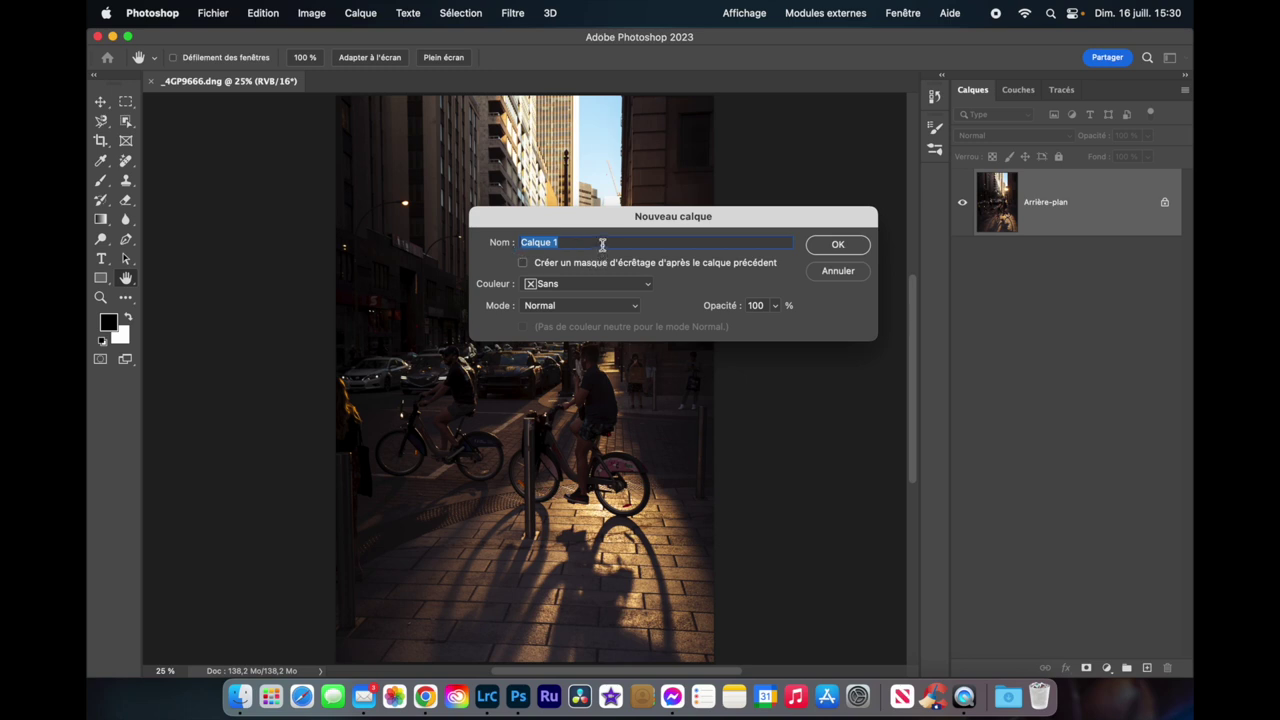
type("Halo")
type(" de lumière")
left_click(631, 309)
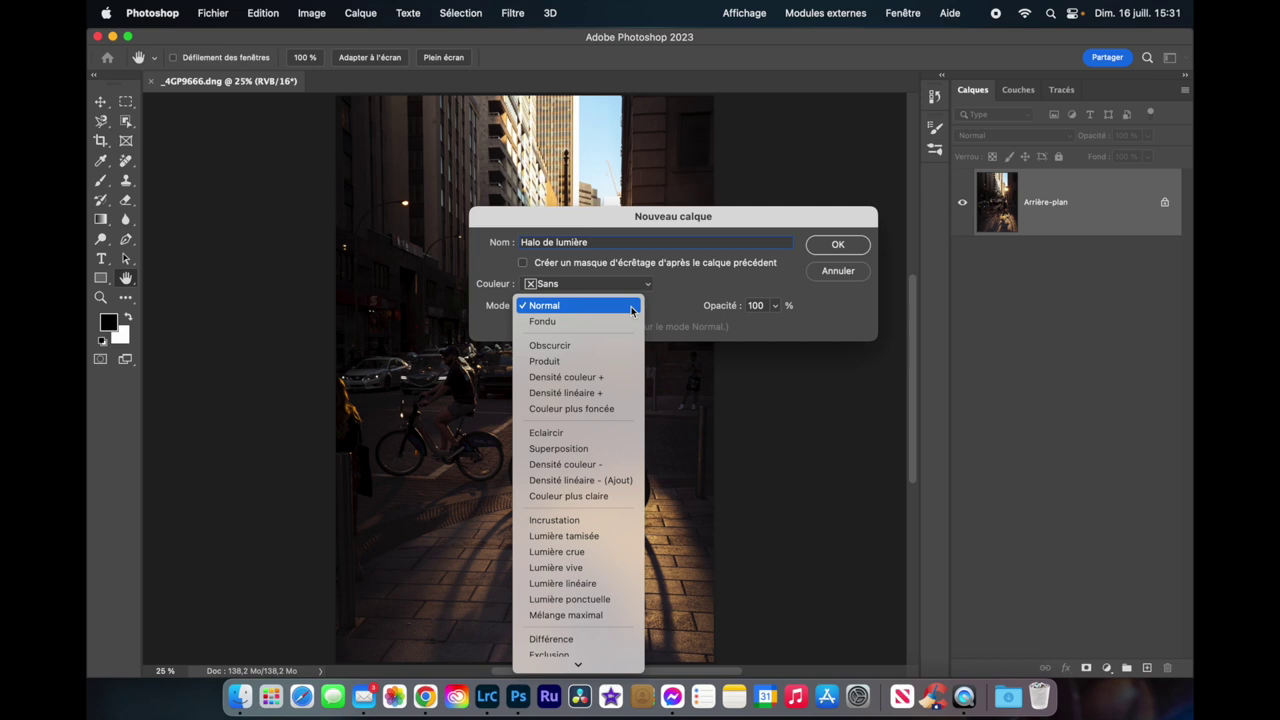
- Create the layer in Superposition mode, filled with Superposition-neutral black
left_click(600, 452)
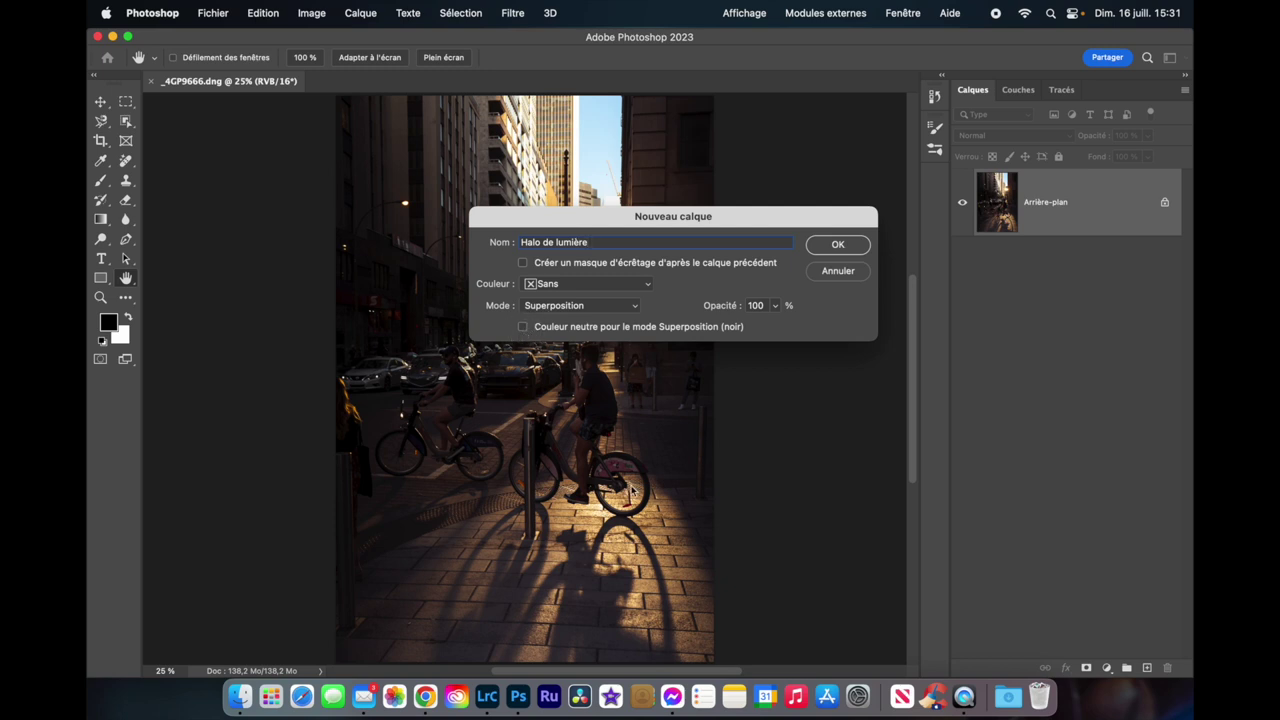
left_click(522, 328)
left_click(850, 250)
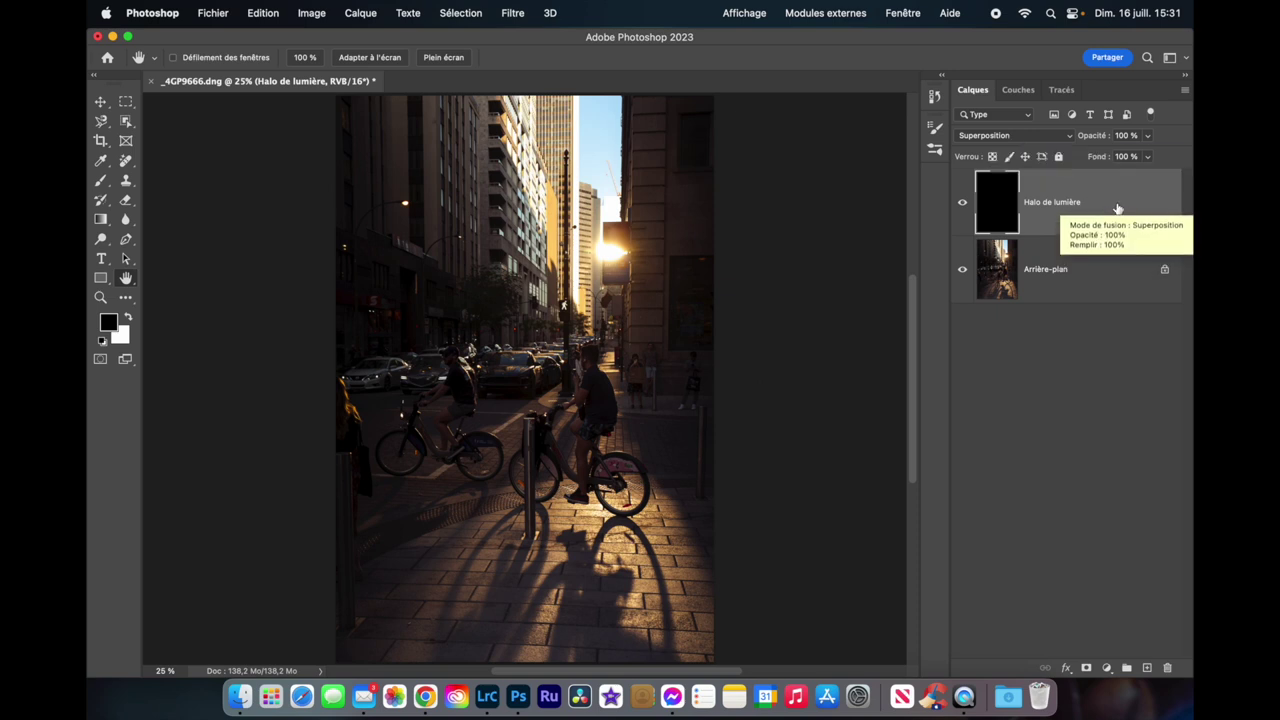
left_click(1034, 139)
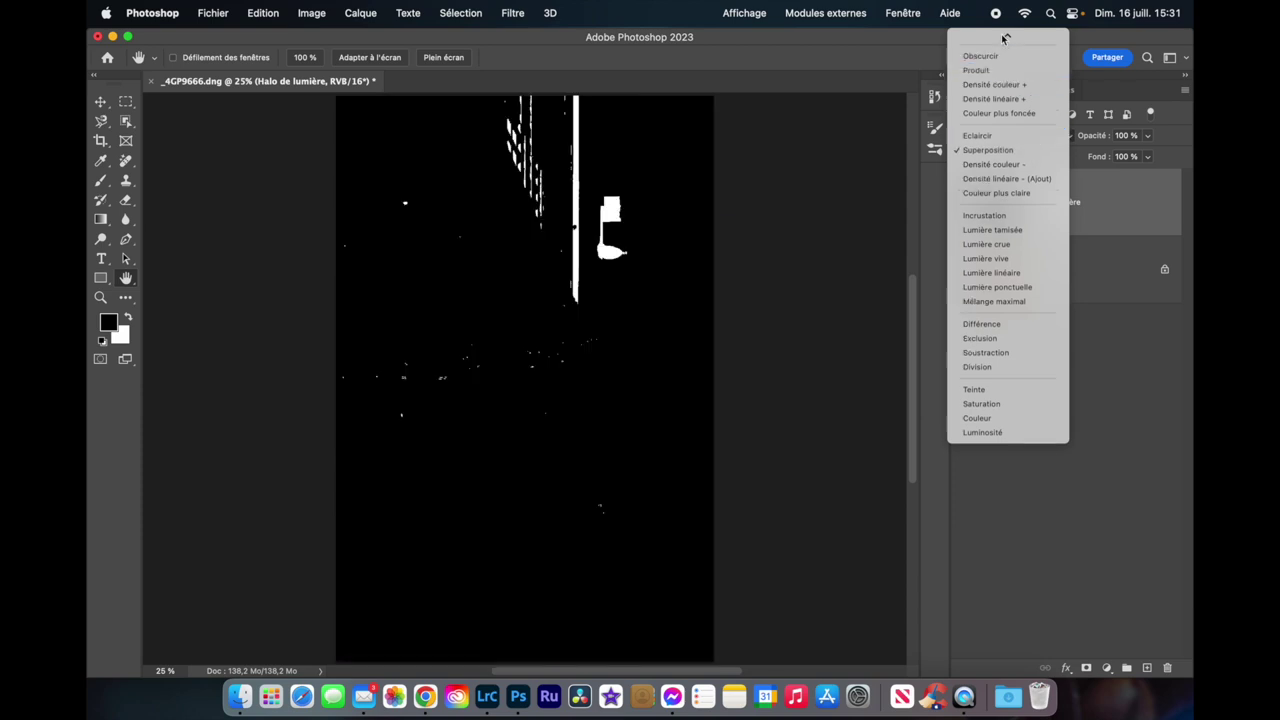
left_click(1000, 40)
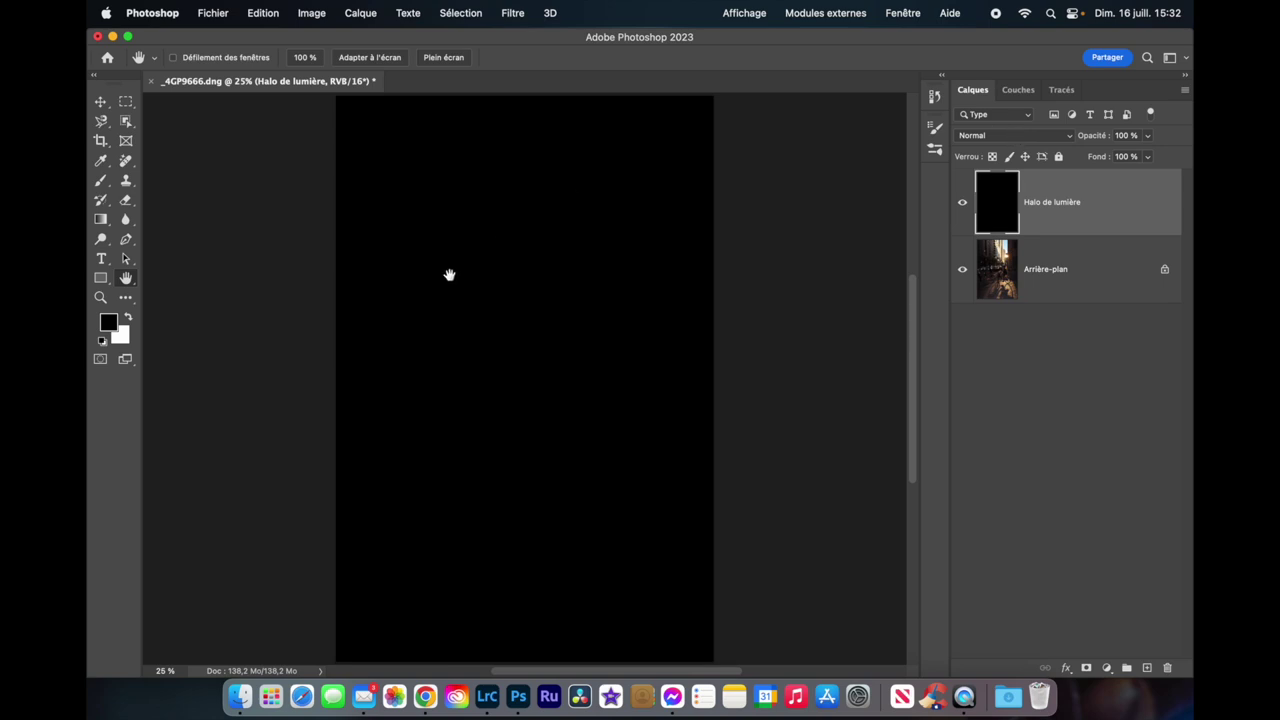
left_click(998, 139)
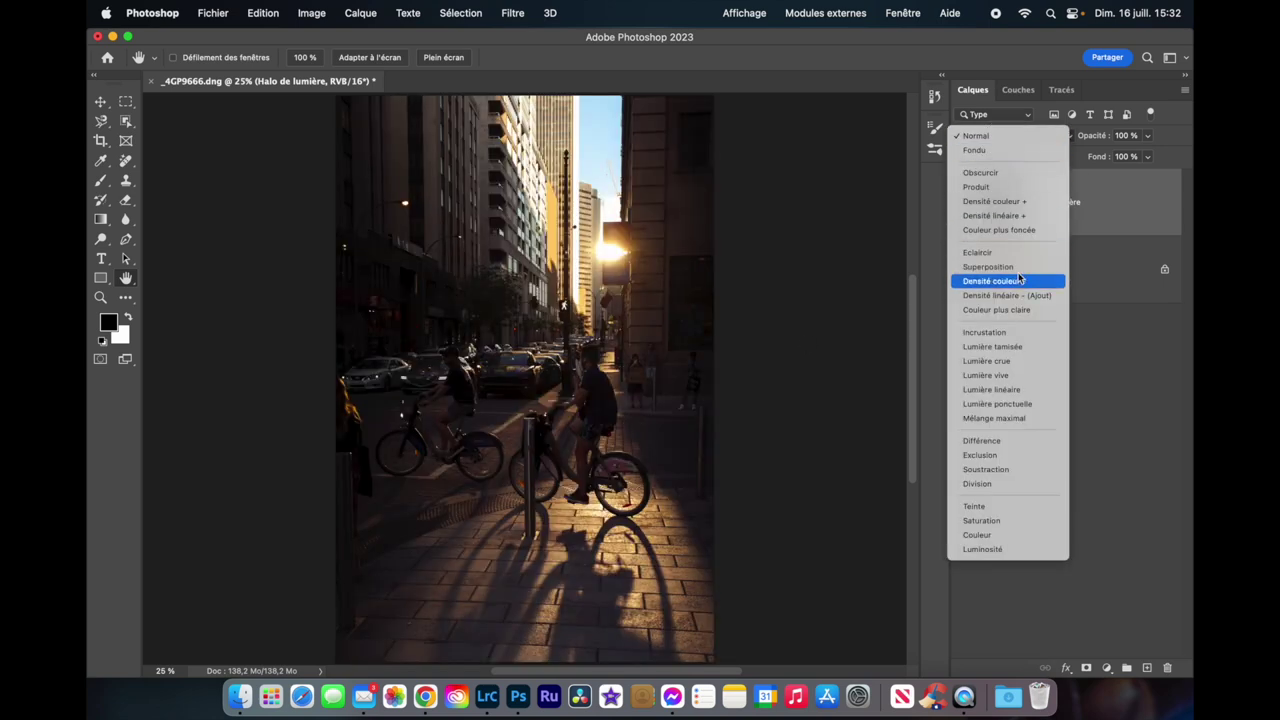
left_click(1037, 268)
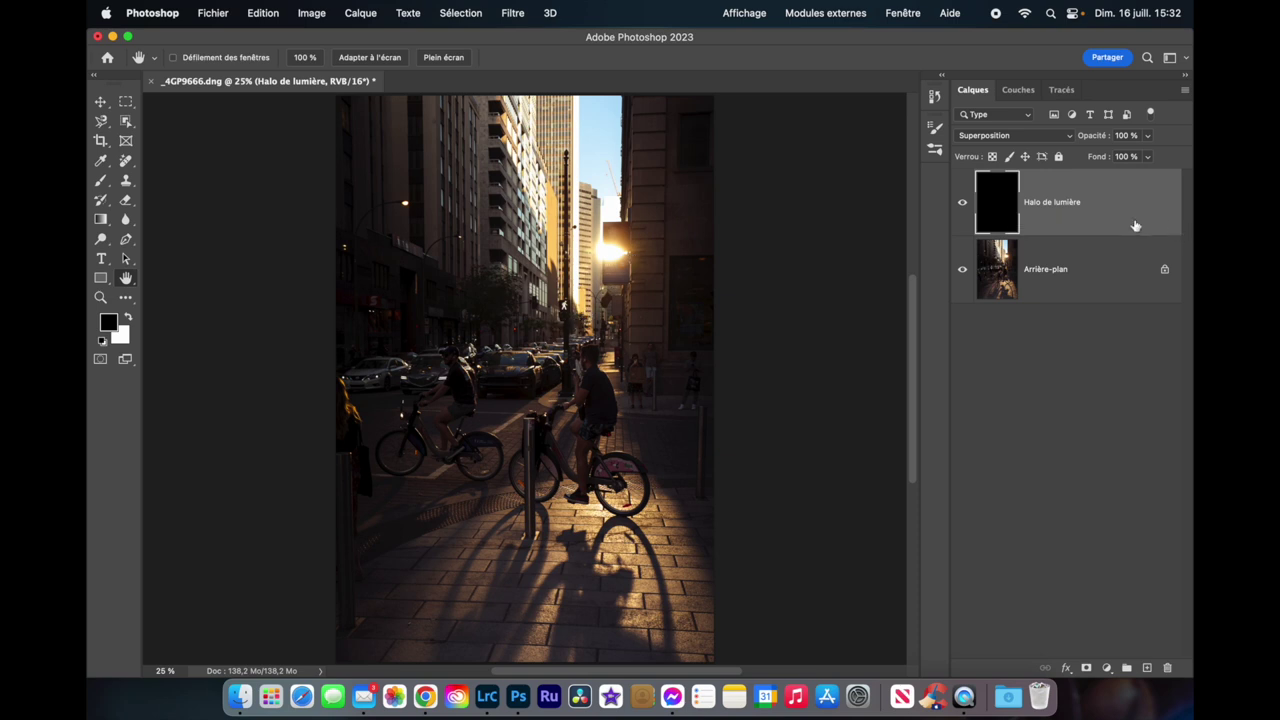
mouse_move(1147, 203)
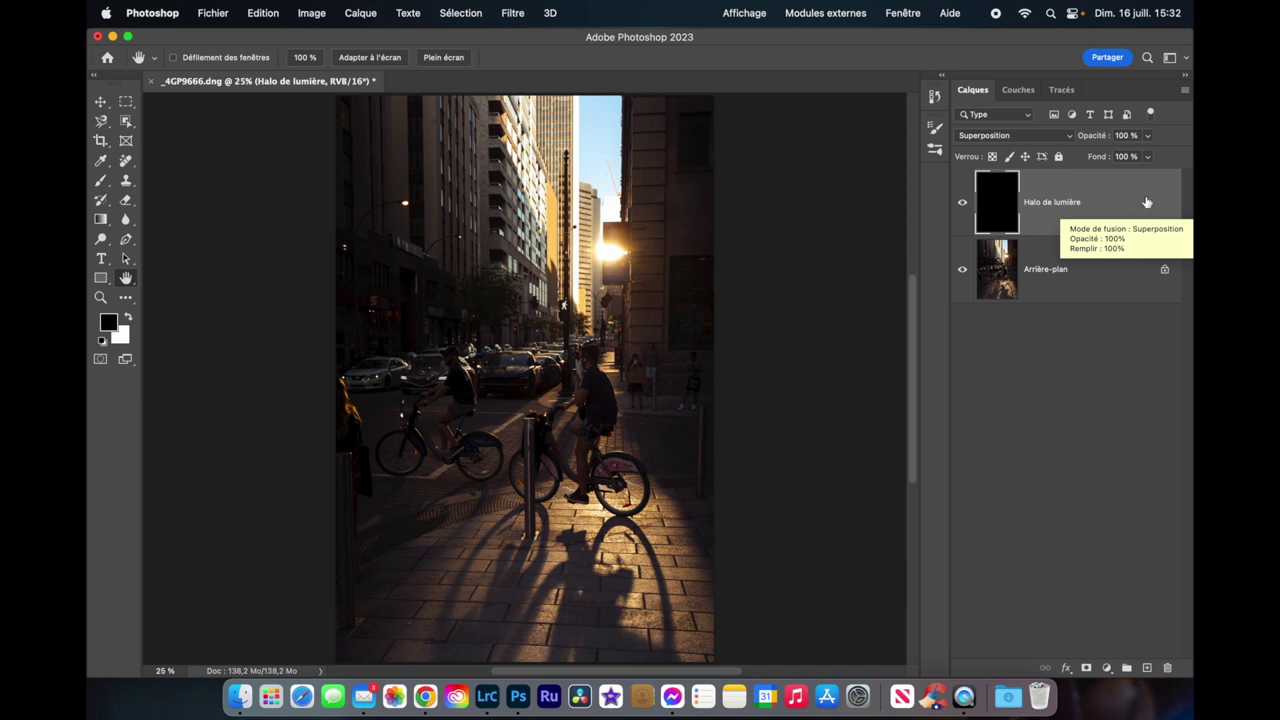
right_click(1124, 205)
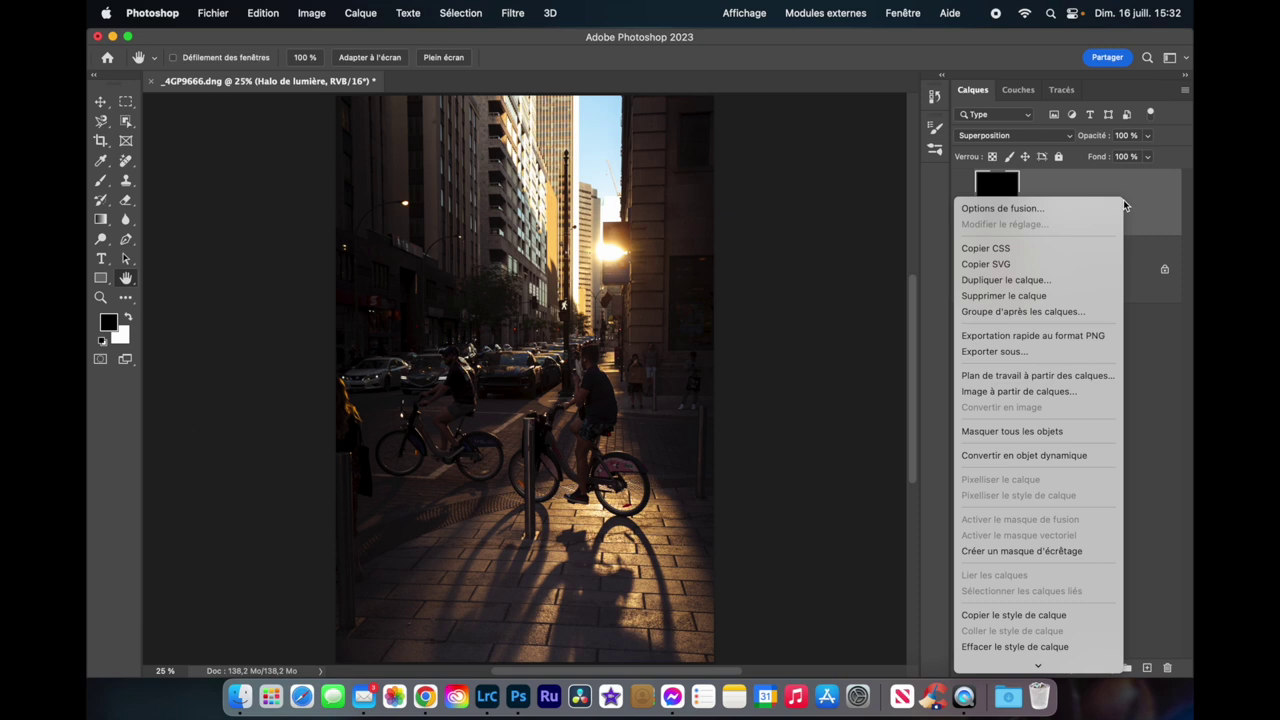
- Convert the Halo de lumière layer into a smart object
left_click(1033, 457)
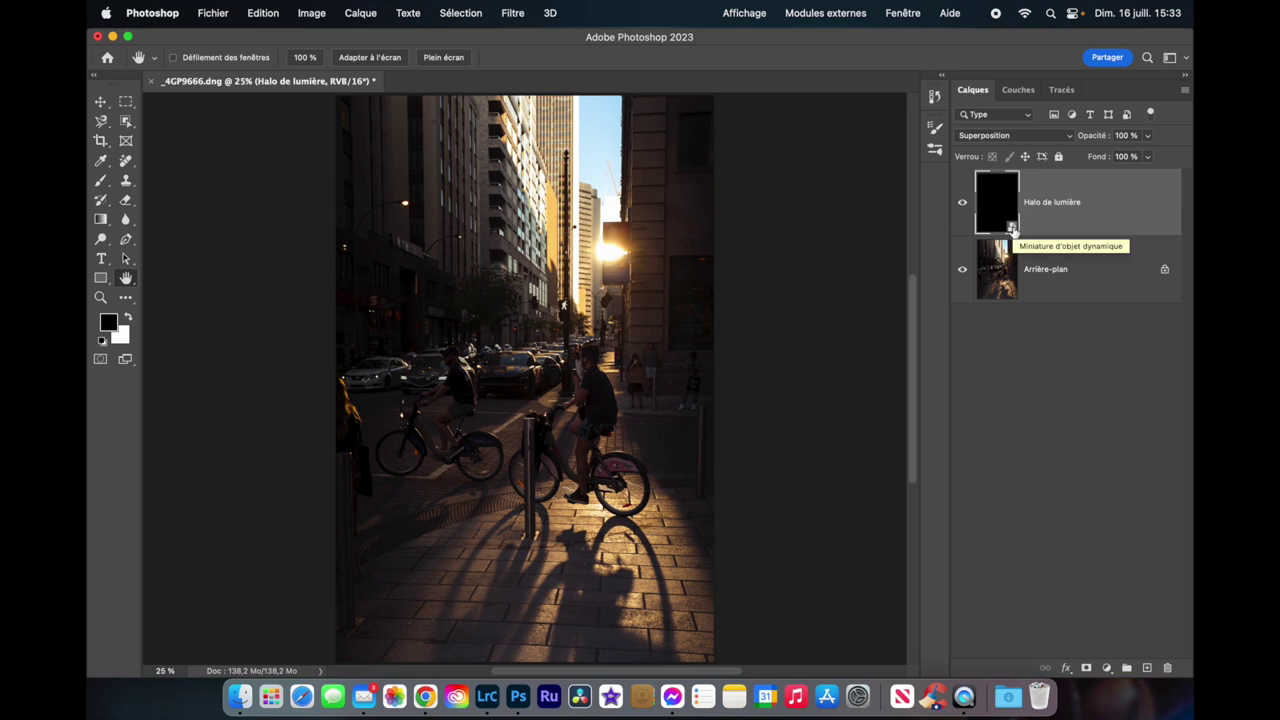
left_click(513, 15)
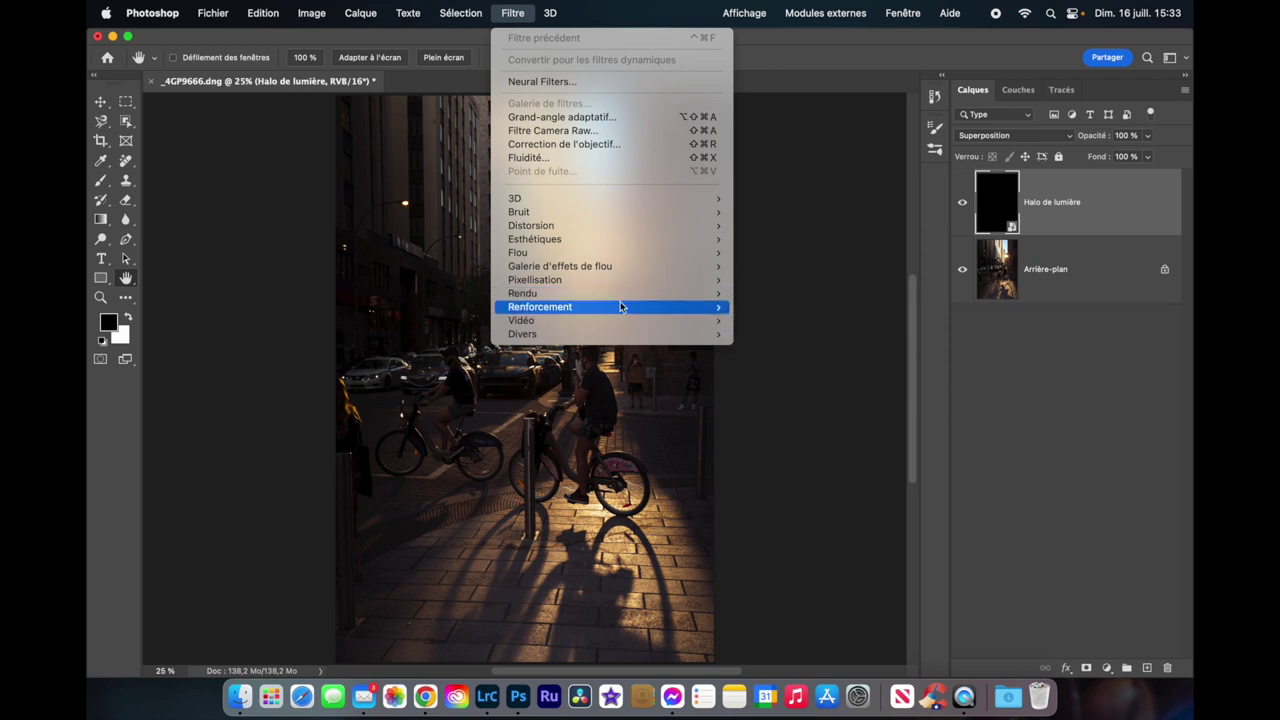
mouse_move(523, 293)
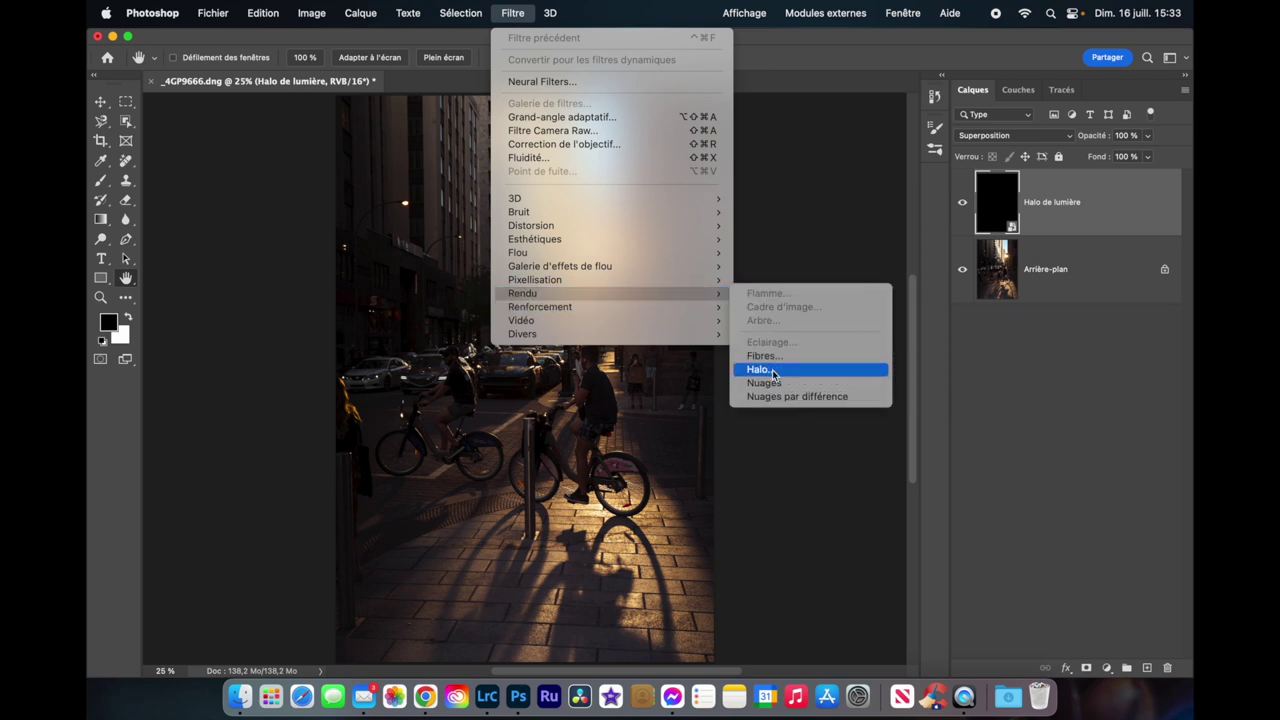
- Open the Rendu > Halo filter and move the flare centre up and right in the preview
left_click(773, 374)
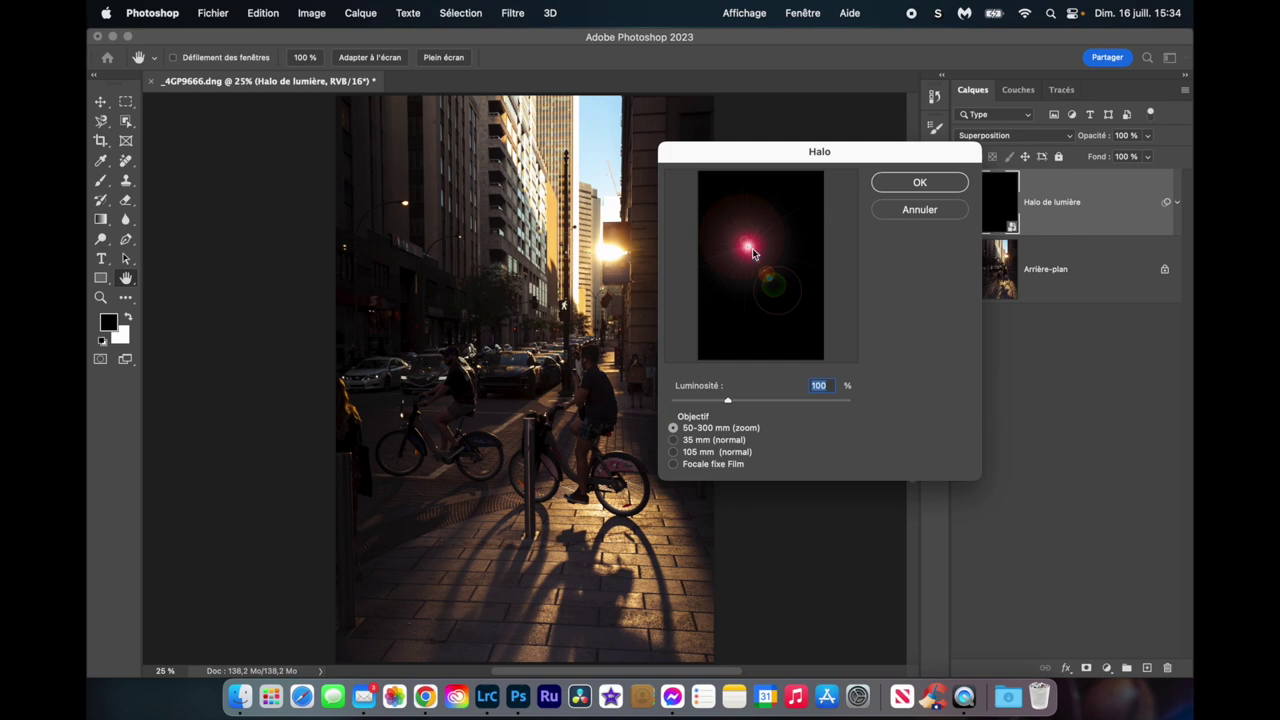
mouse_move(753, 253)
left_mouse_down()
mouse_move(783, 241)
mouse_move(757, 232)
left_mouse_up()
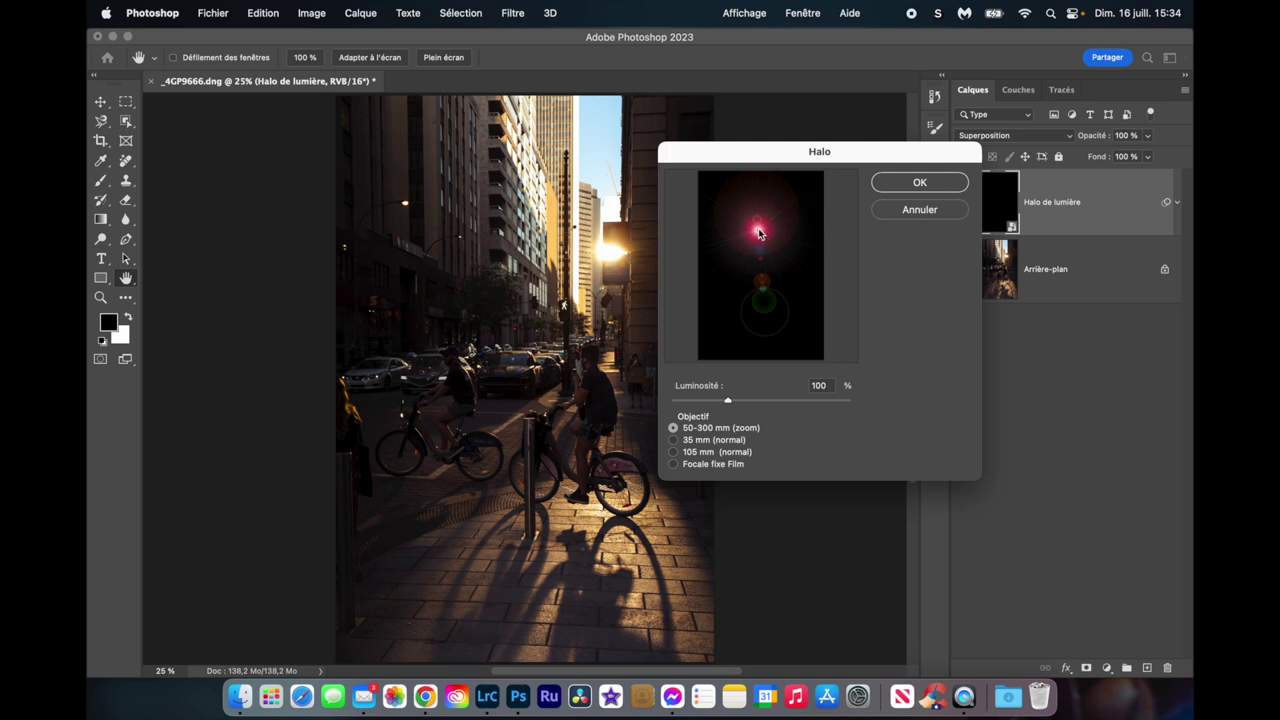
left_click_drag(796, 152, 862, 166)
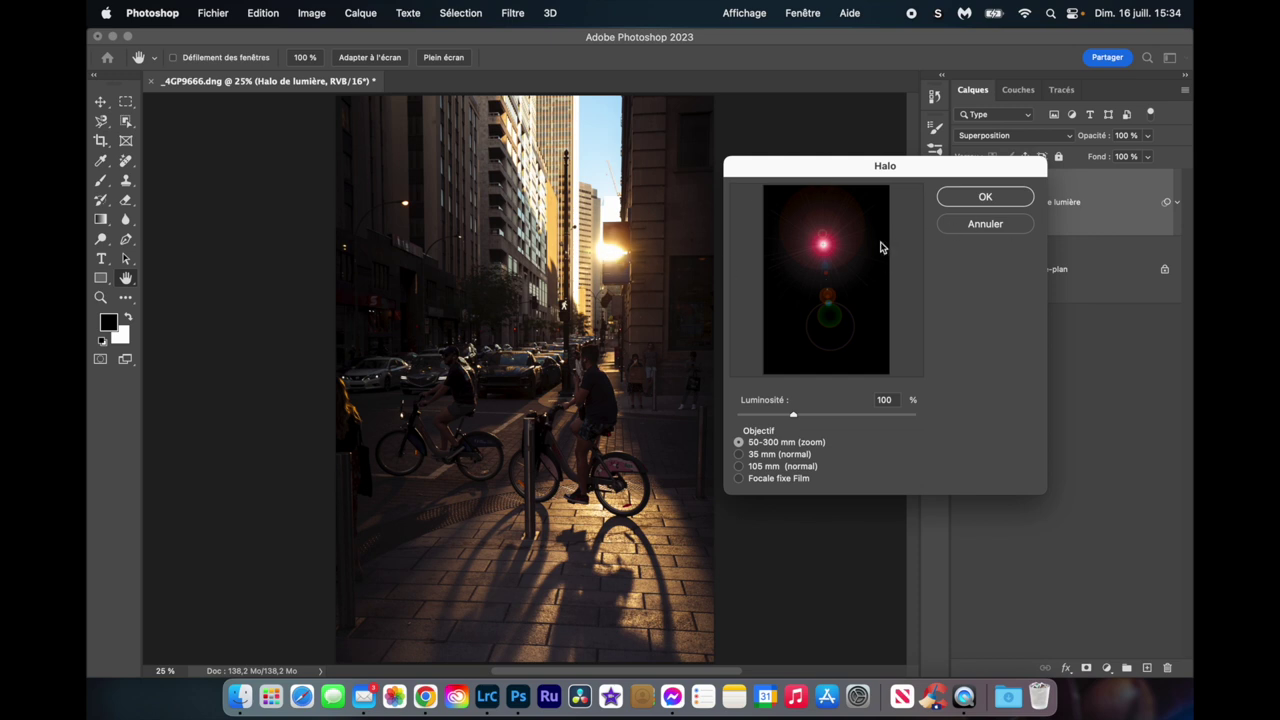
- Reposition the flare centre over the sun between the buildings
left_click(828, 248)
left_click_drag(828, 248, 851, 252)
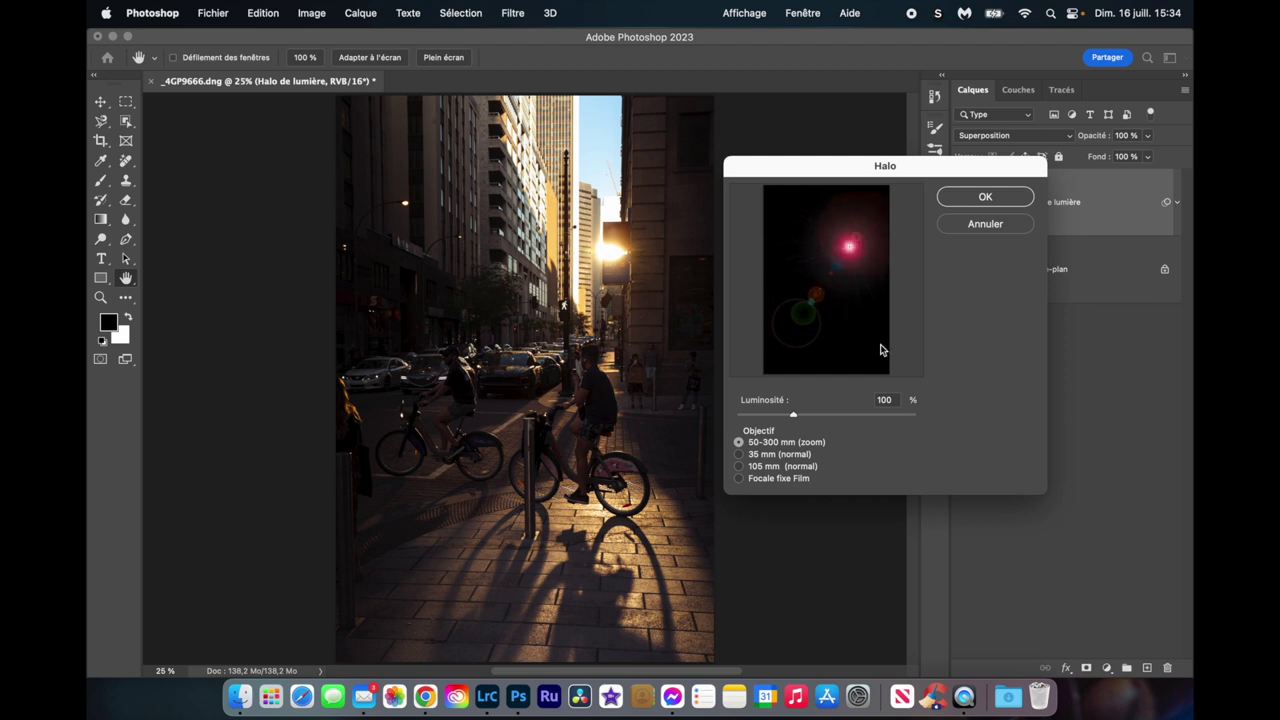
left_click(852, 247)
left_click_drag(852, 247, 848, 253)
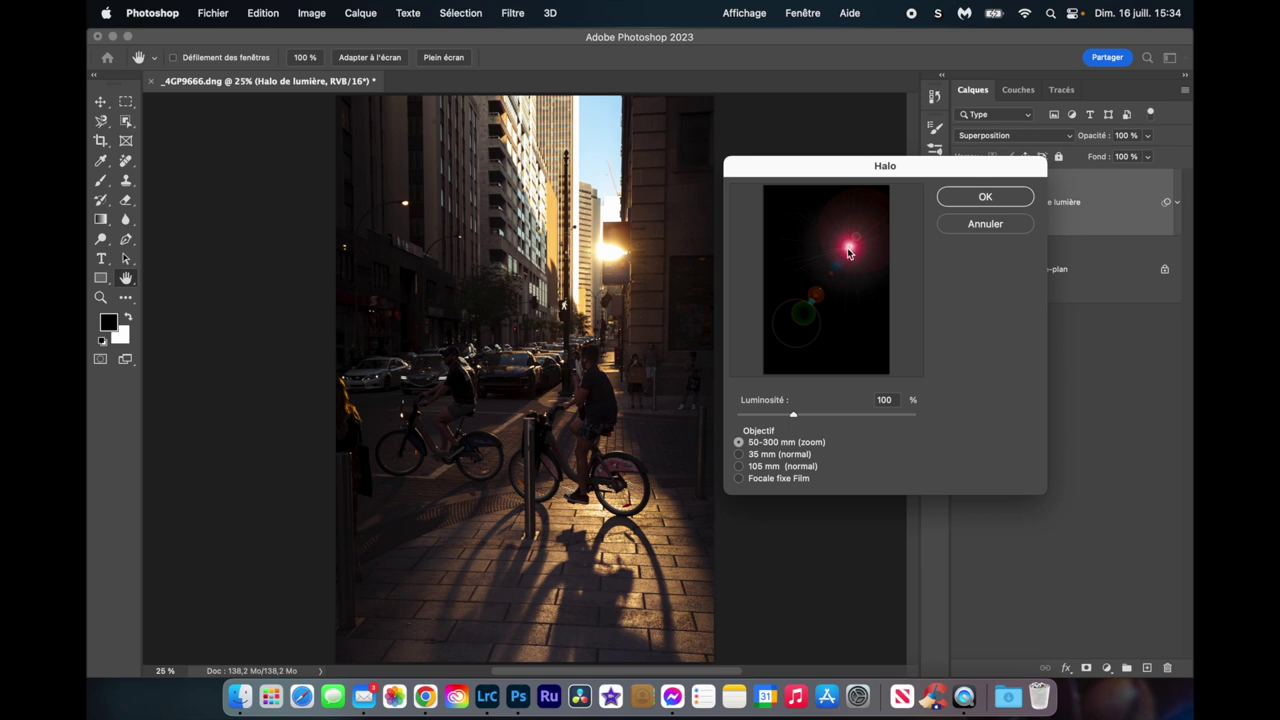
- Raise the flare brightness to 130% and apply it as a smart filter
left_click(793, 418)
mouse_move(794, 420)
left_mouse_down()
mouse_move(843, 423)
mouse_move(812, 445)
left_mouse_up()
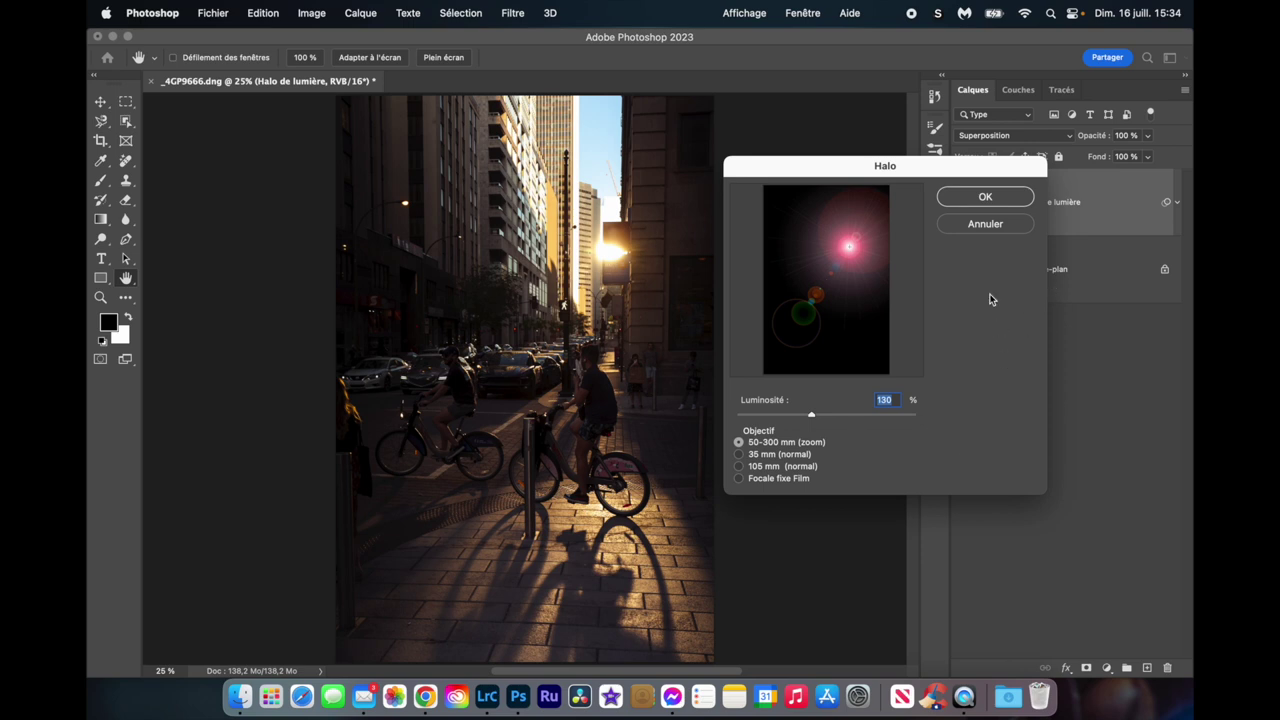
left_click(985, 198)
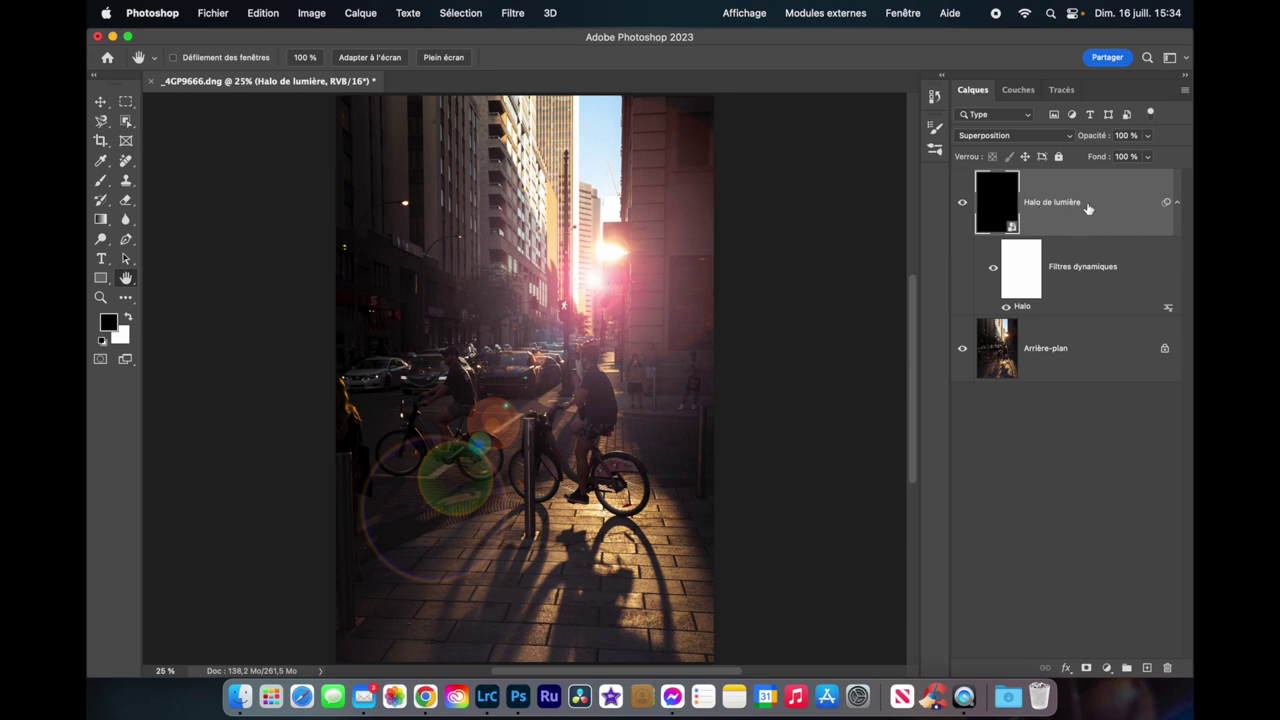
mouse_move(1022, 305)
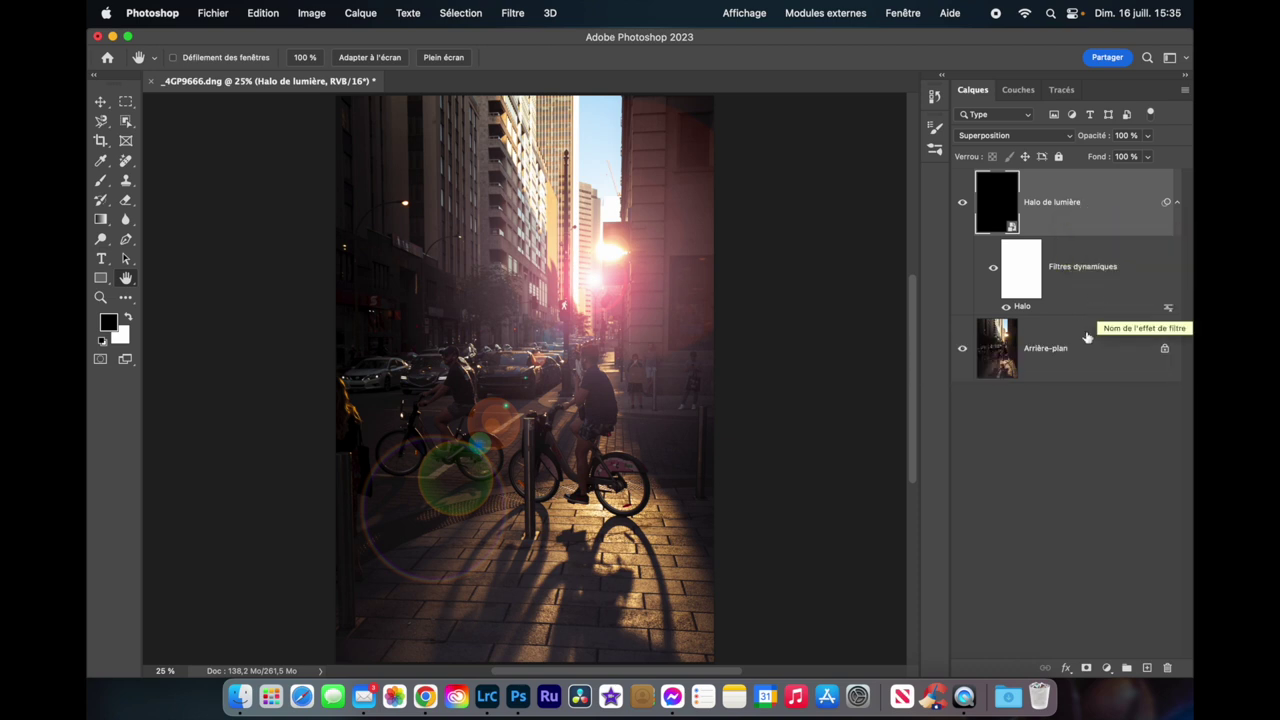
double_click(1026, 306)
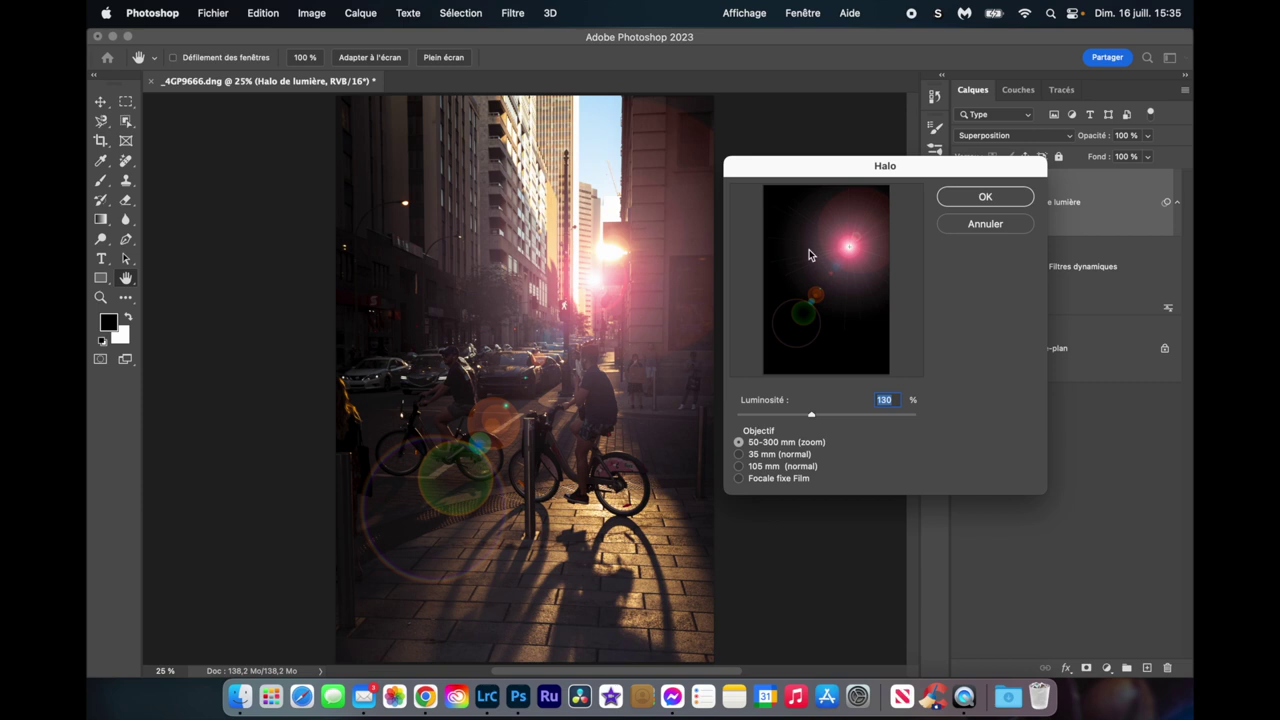
- Recentre the Halo flare on the sun and return its brightness to 100%
left_click_drag(850, 252, 857, 252)
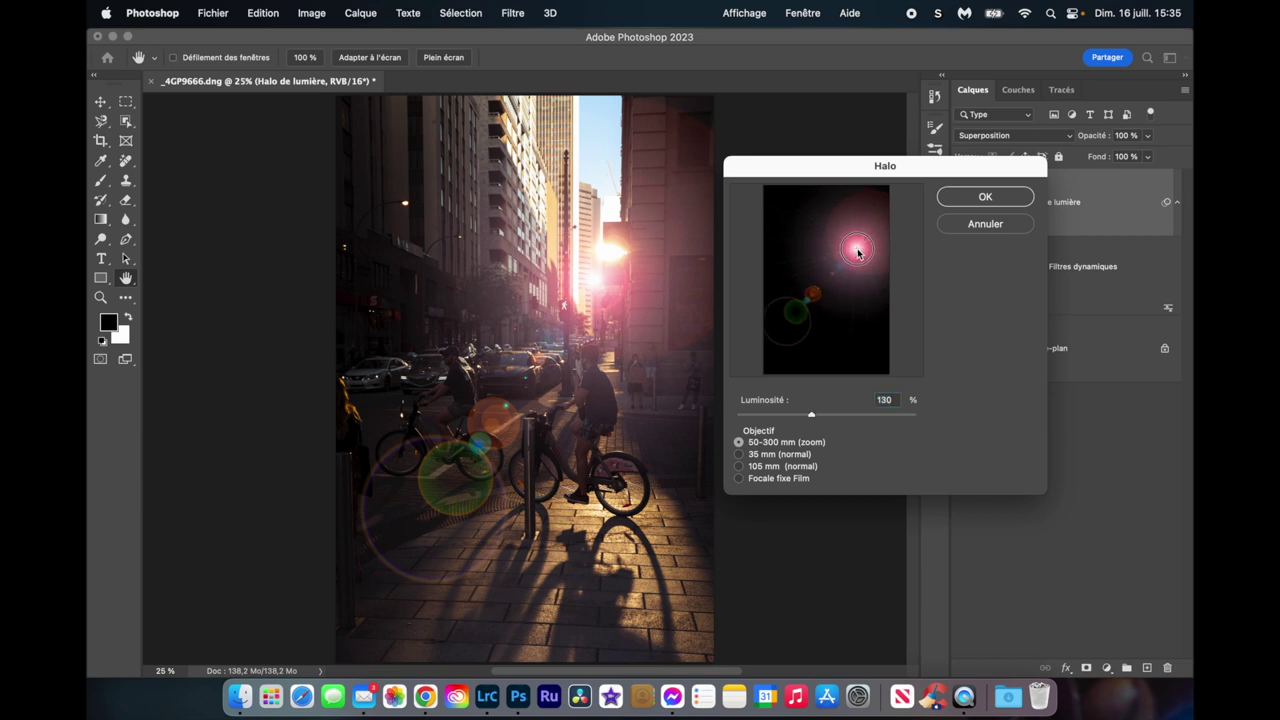
left_click_drag(857, 252, 855, 238)
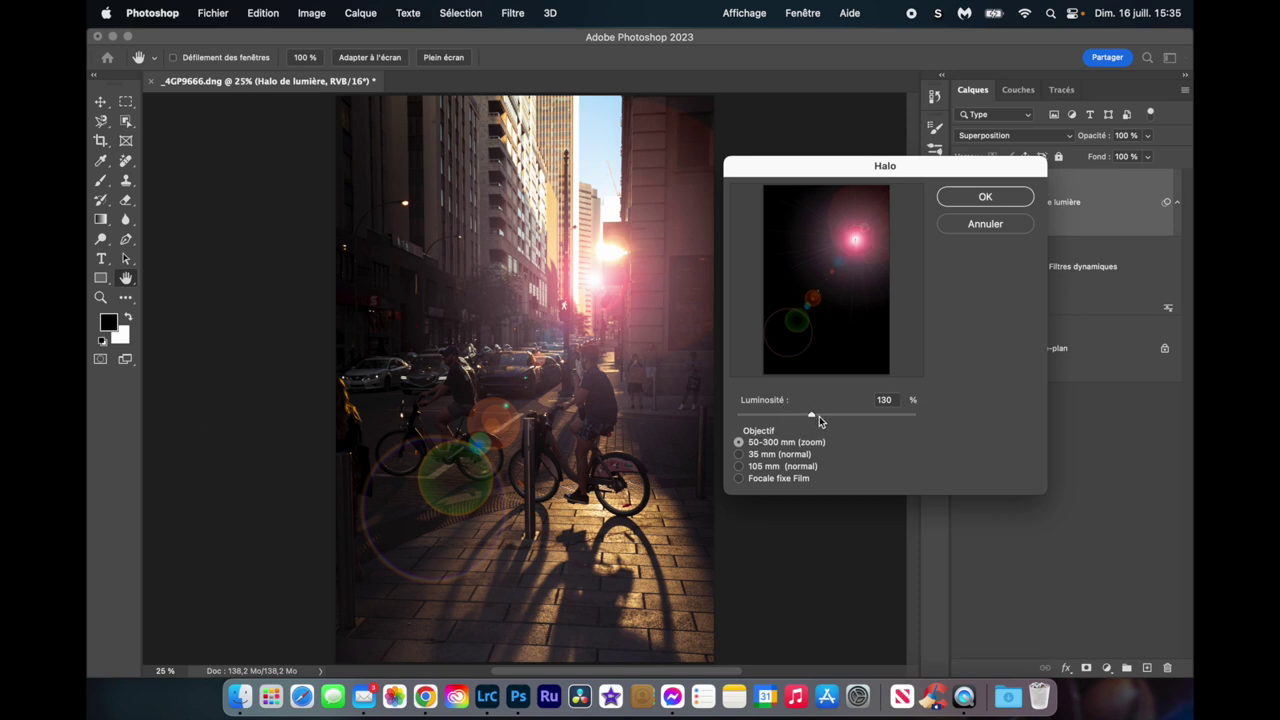
left_click_drag(812, 416, 807, 416)
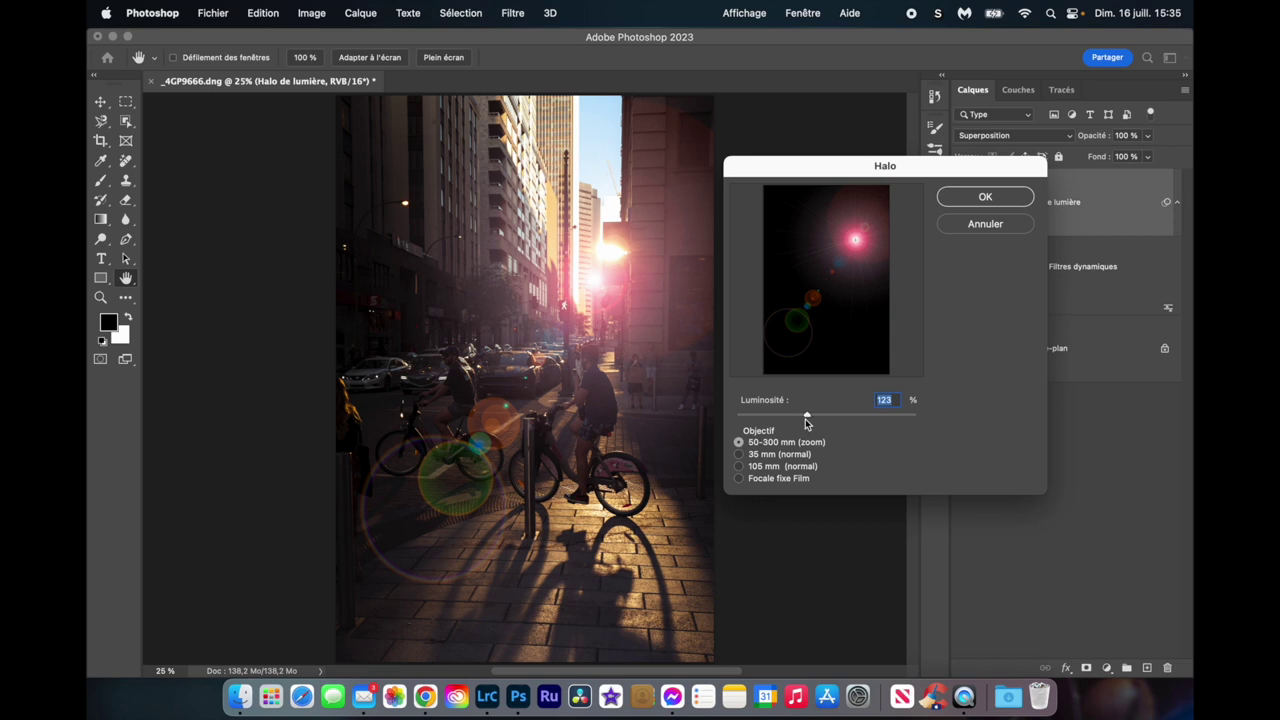
left_click_drag(797, 421, 795, 417)
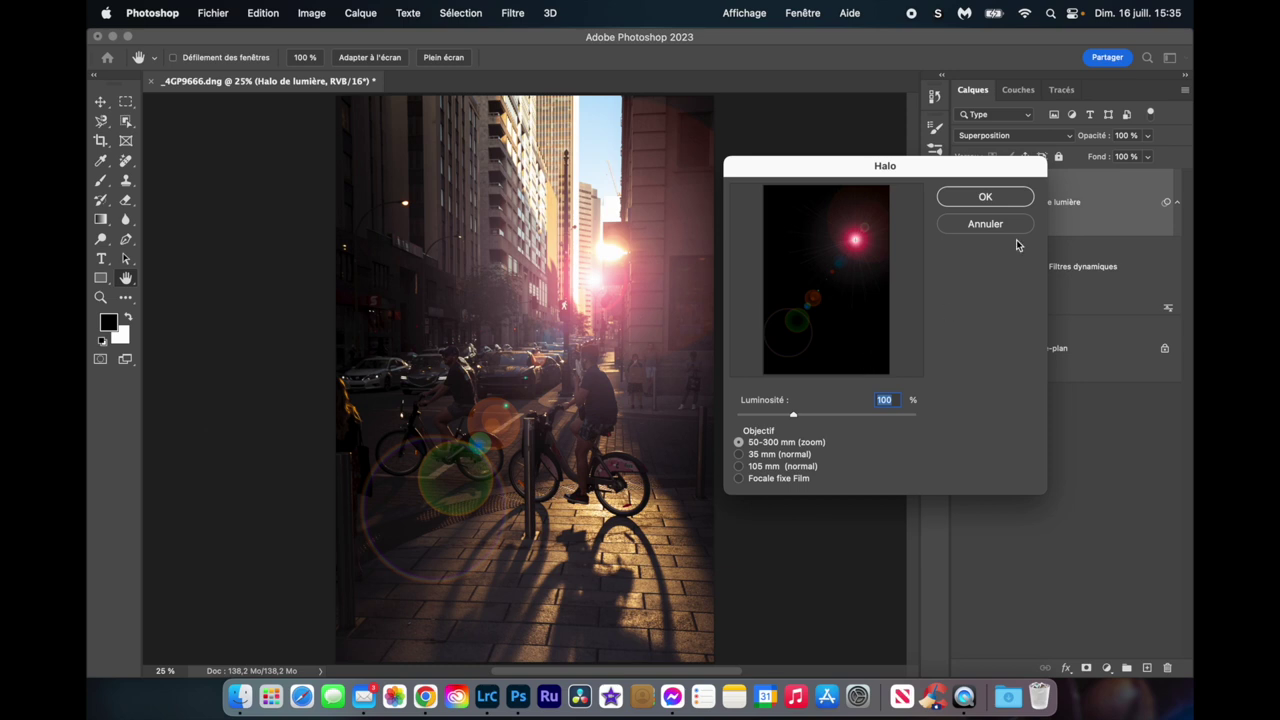
left_click(1007, 209)
left_click(987, 201)
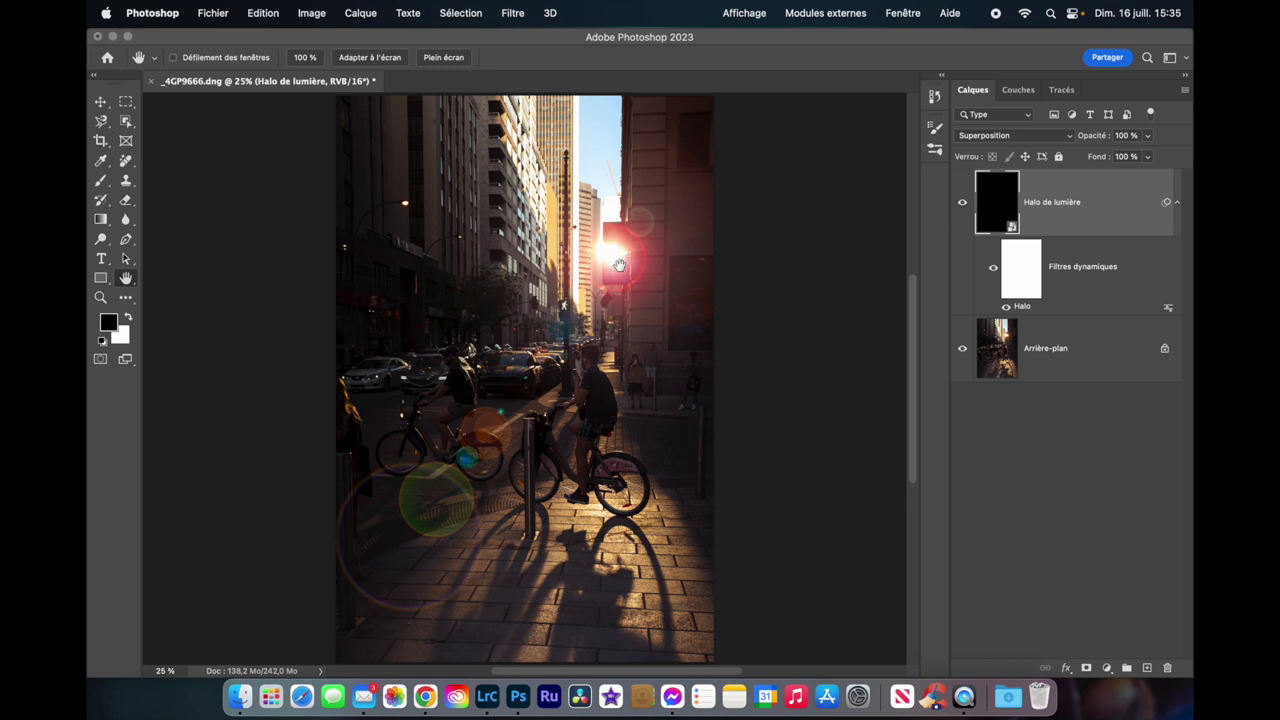
double_click(1026, 311)
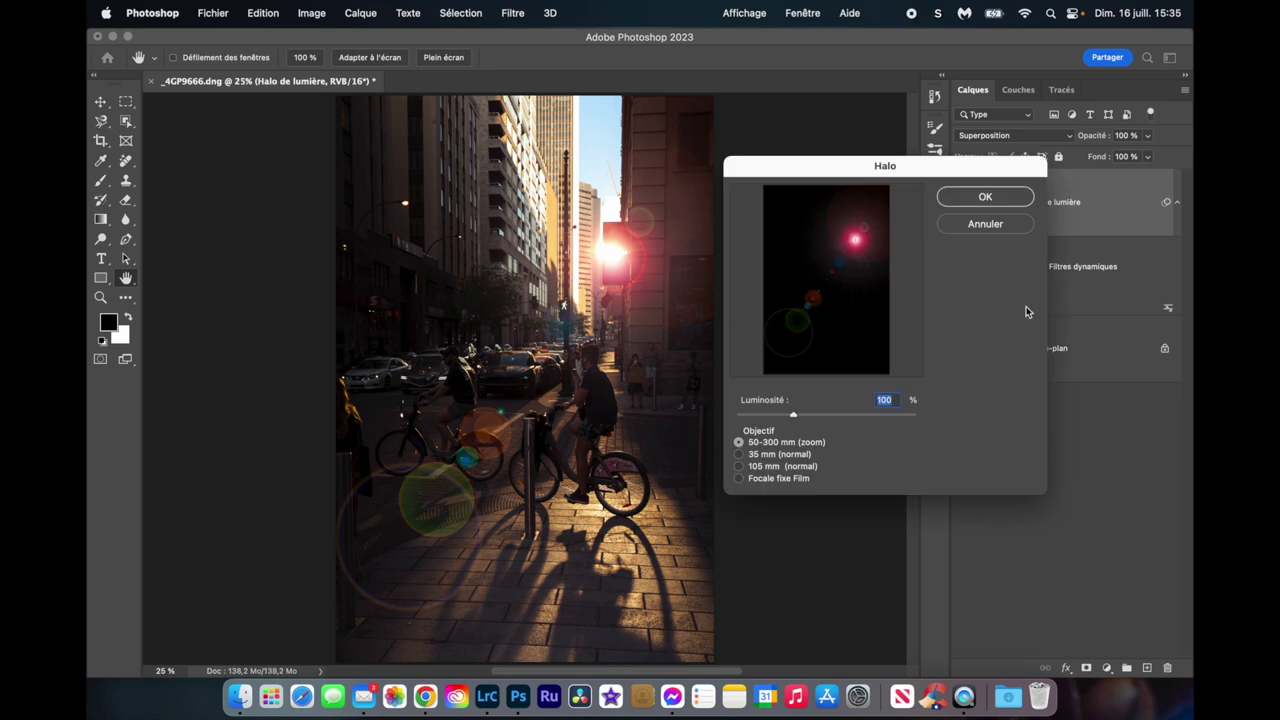
- Apply the Halo flare at 125% brightness with the 50–300 mm zoom lens
left_click_drag(794, 415, 809, 415)
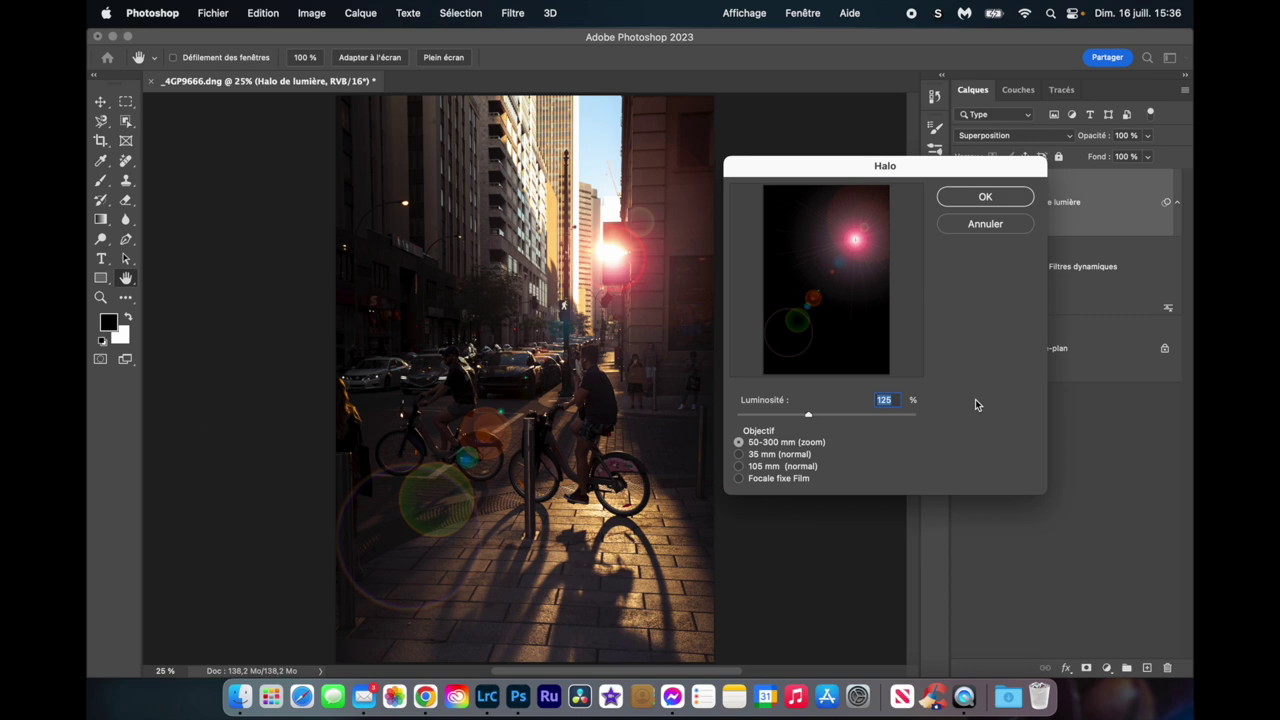
left_click(986, 198)
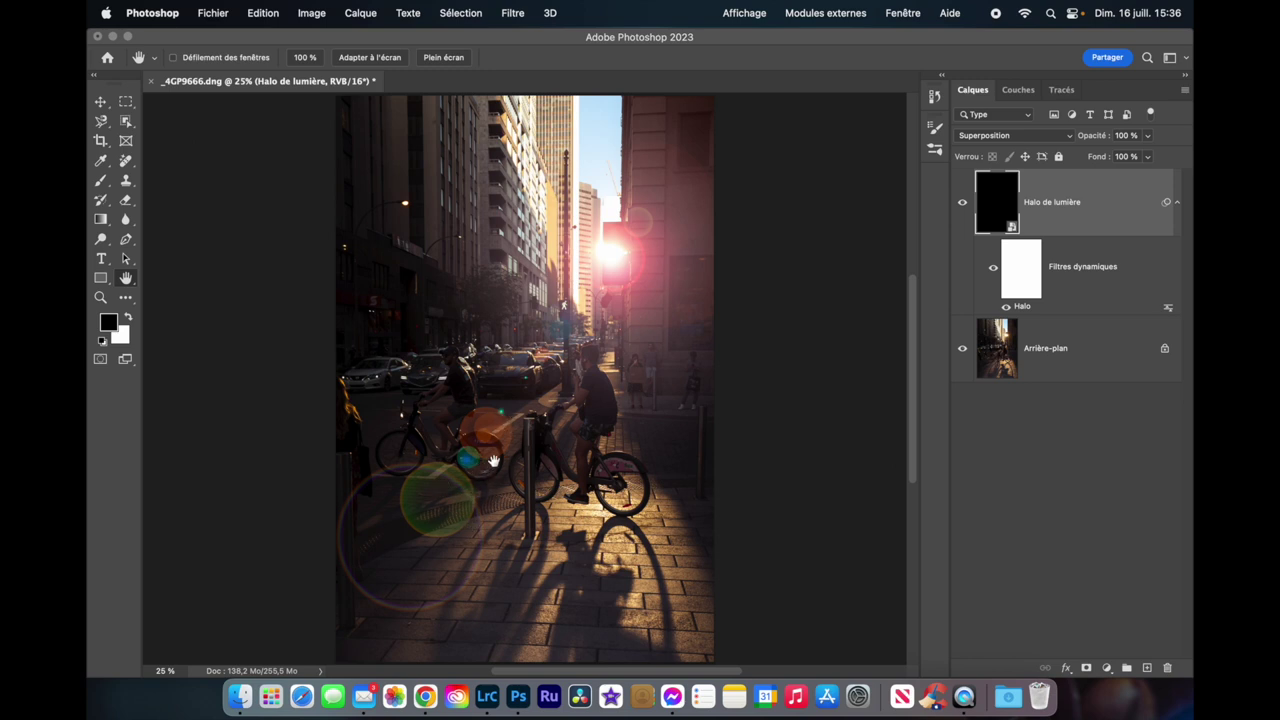
- Apply a Gaussian blur of about 16.2 pixels radius to the flare layer
left_click(513, 13)
mouse_move(517, 252)
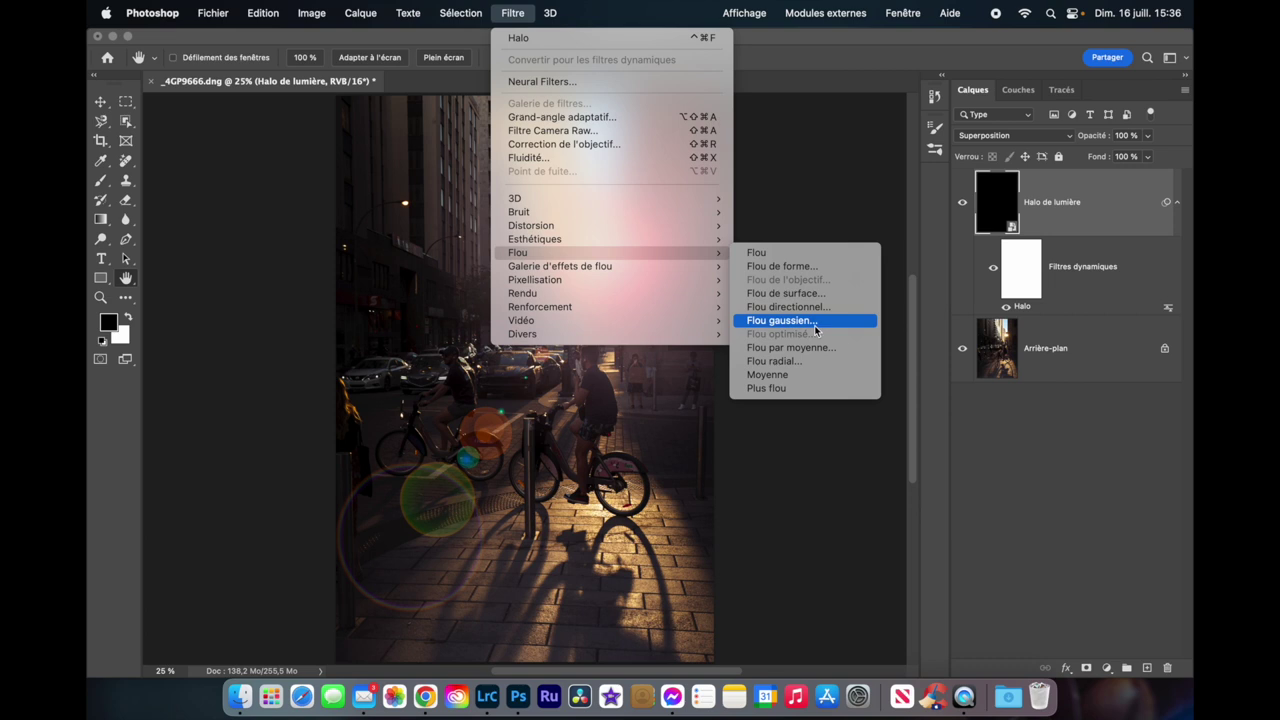
left_click(814, 325)
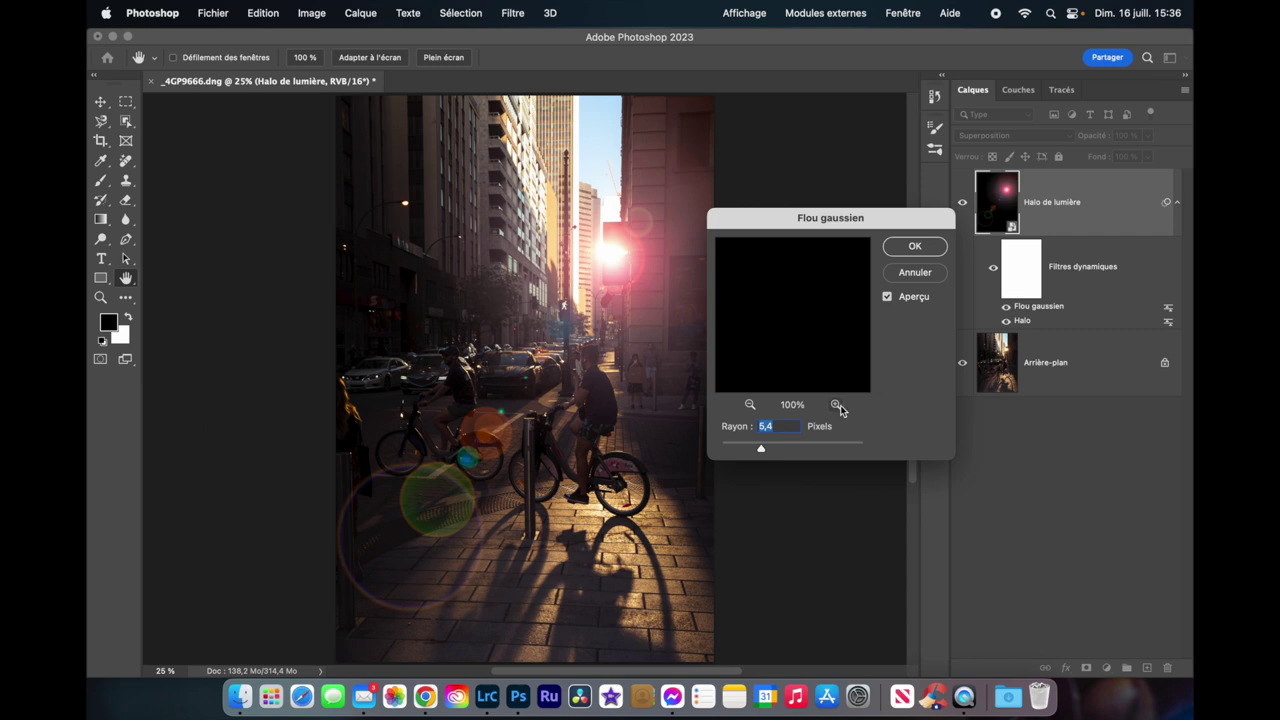
left_click_drag(762, 452, 786, 452)
left_click_drag(786, 452, 780, 452)
left_click(911, 256)
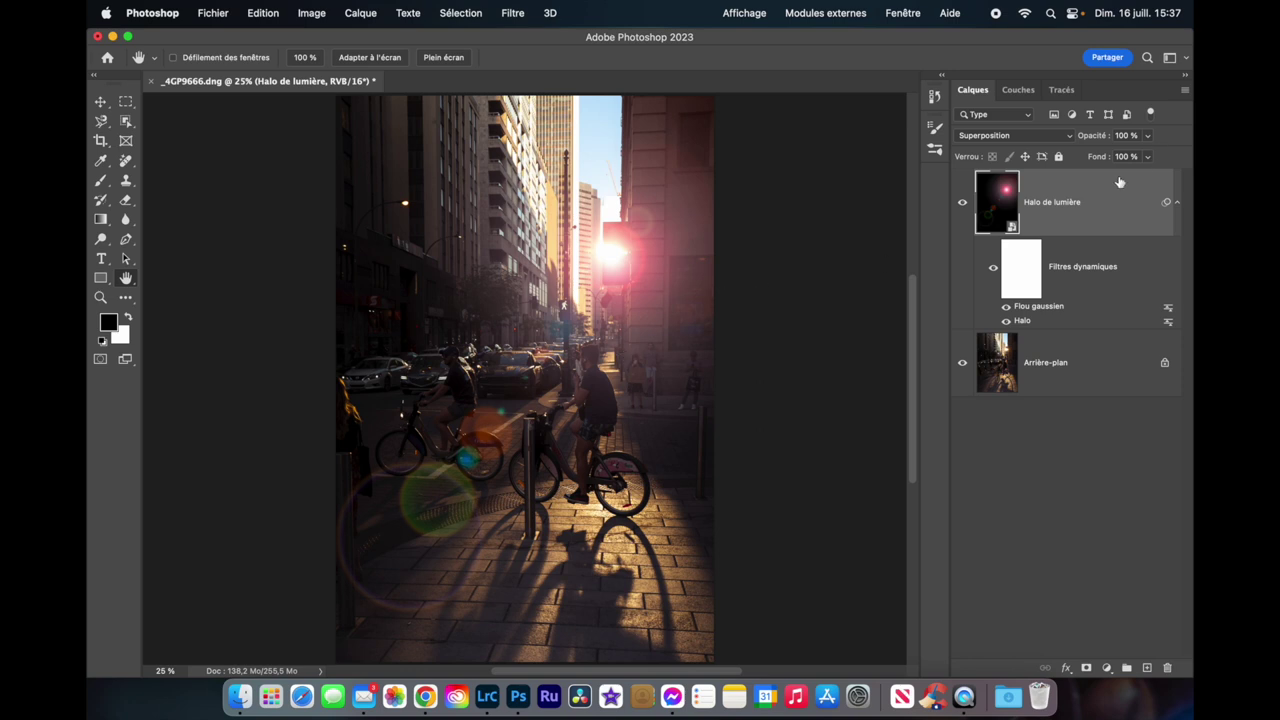
- Set the Halo de lumière layer's opacity to 78%
left_click(1148, 137)
mouse_move(1147, 156)
left_mouse_down()
mouse_move(1116, 160)
mouse_move(1118, 172)
left_mouse_up()
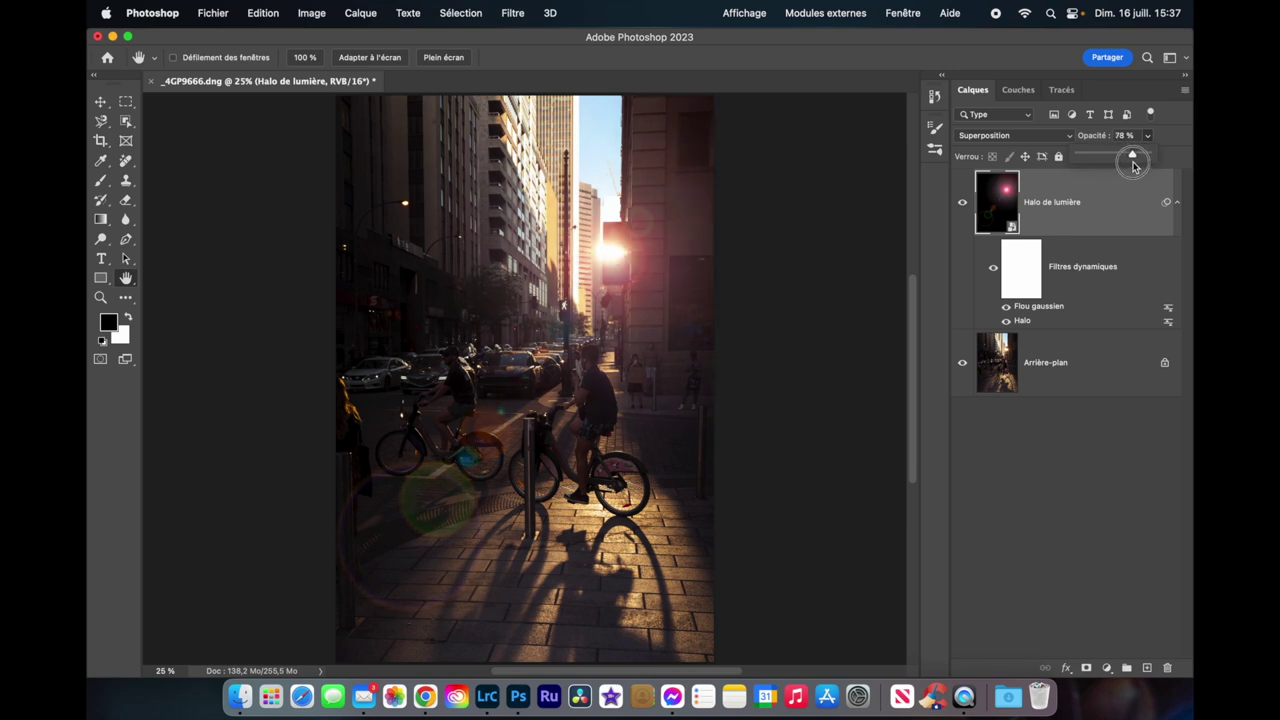
left_click_drag(1104, 176, 1134, 185)
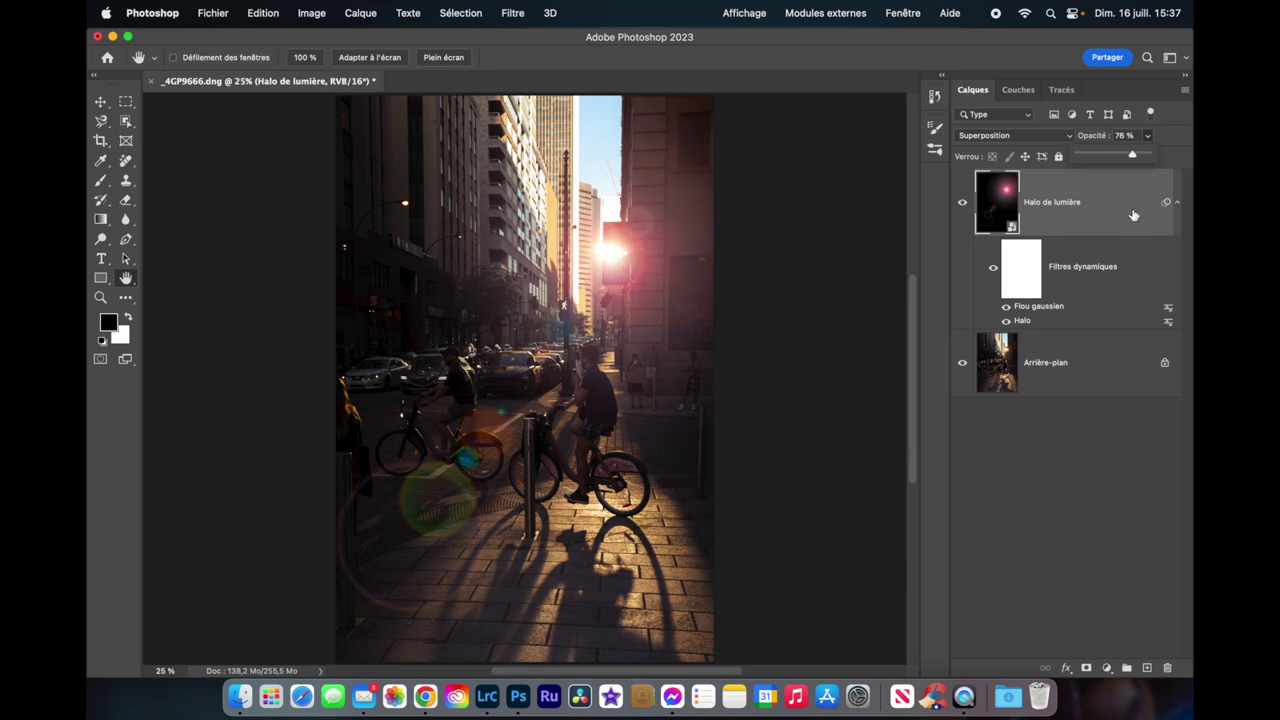
left_click_drag(1133, 215, 1134, 215)
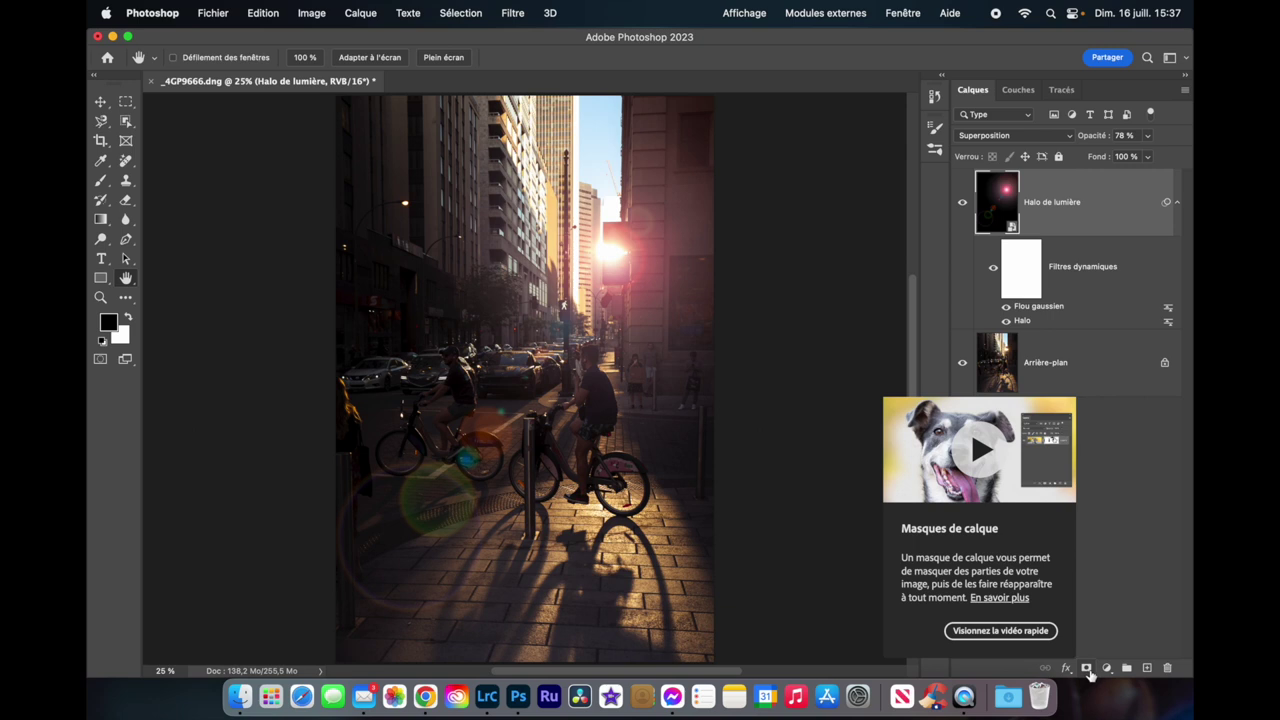
left_click(1087, 668)
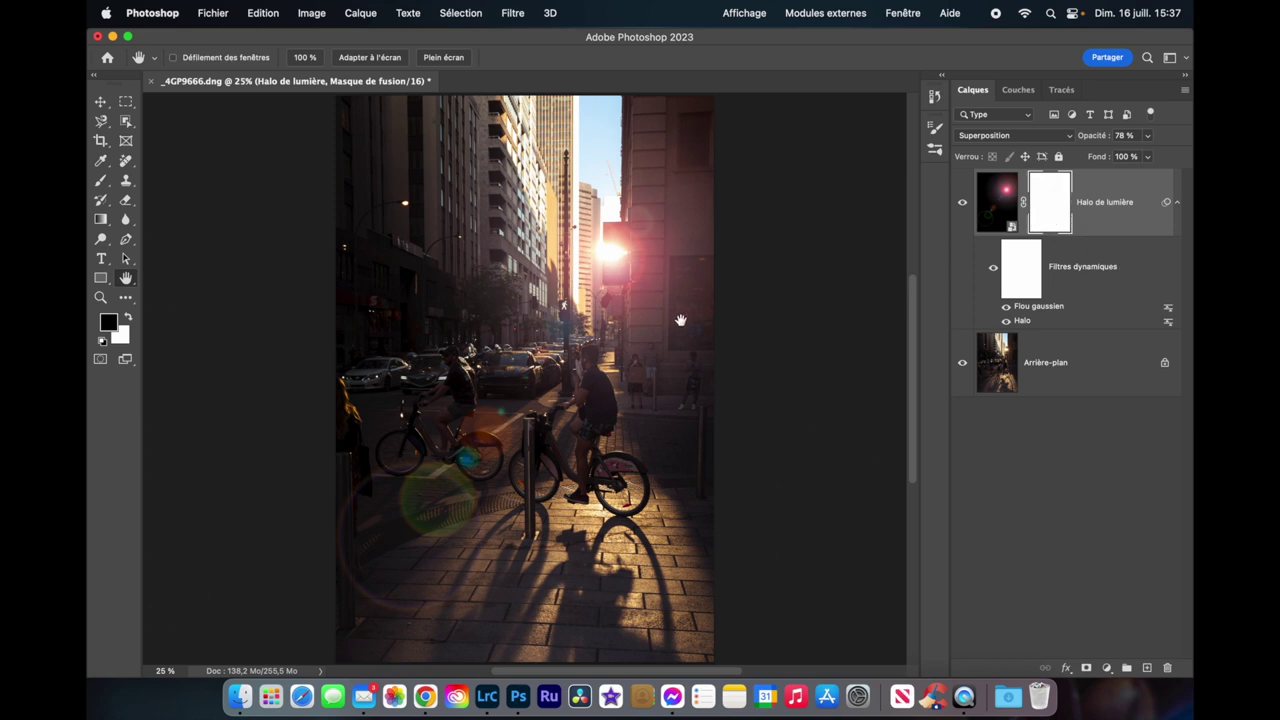
- Switch to the Brush tool (B) for painting on the mask
key("b")
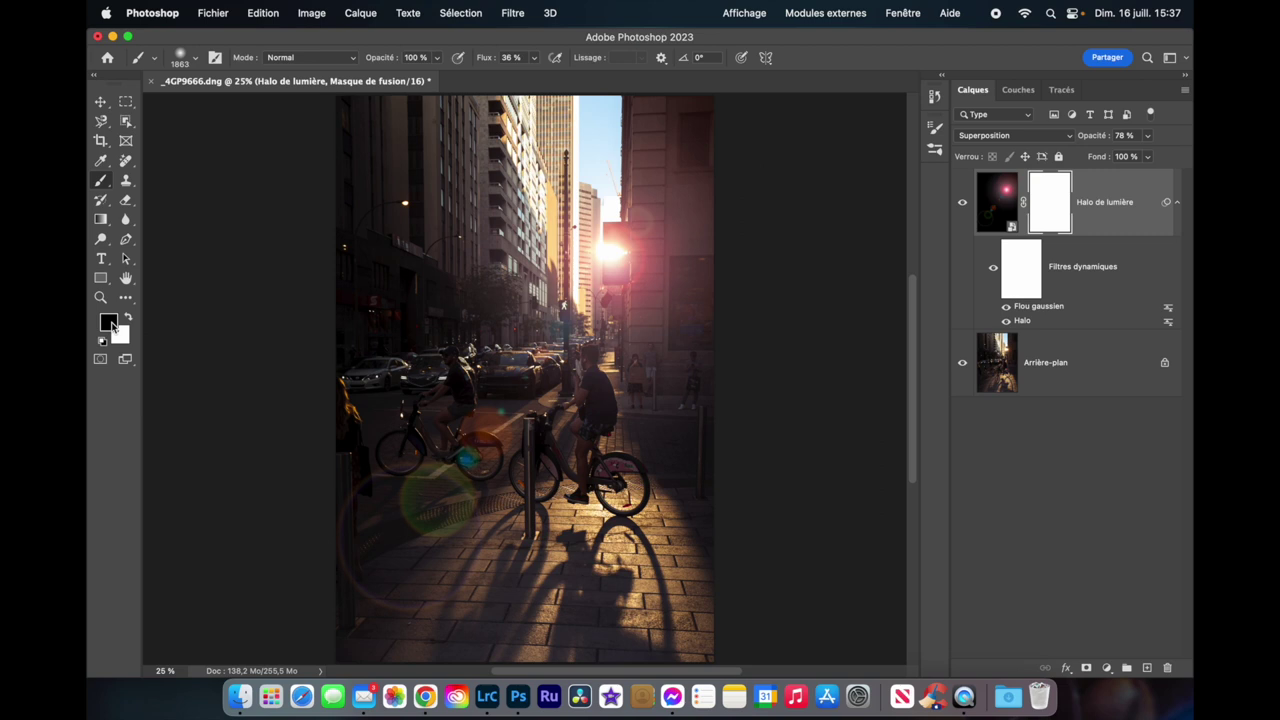
- Paint black on the mask to hide the flare along the right building edge
left_click_drag(697, 371, 694, 171)
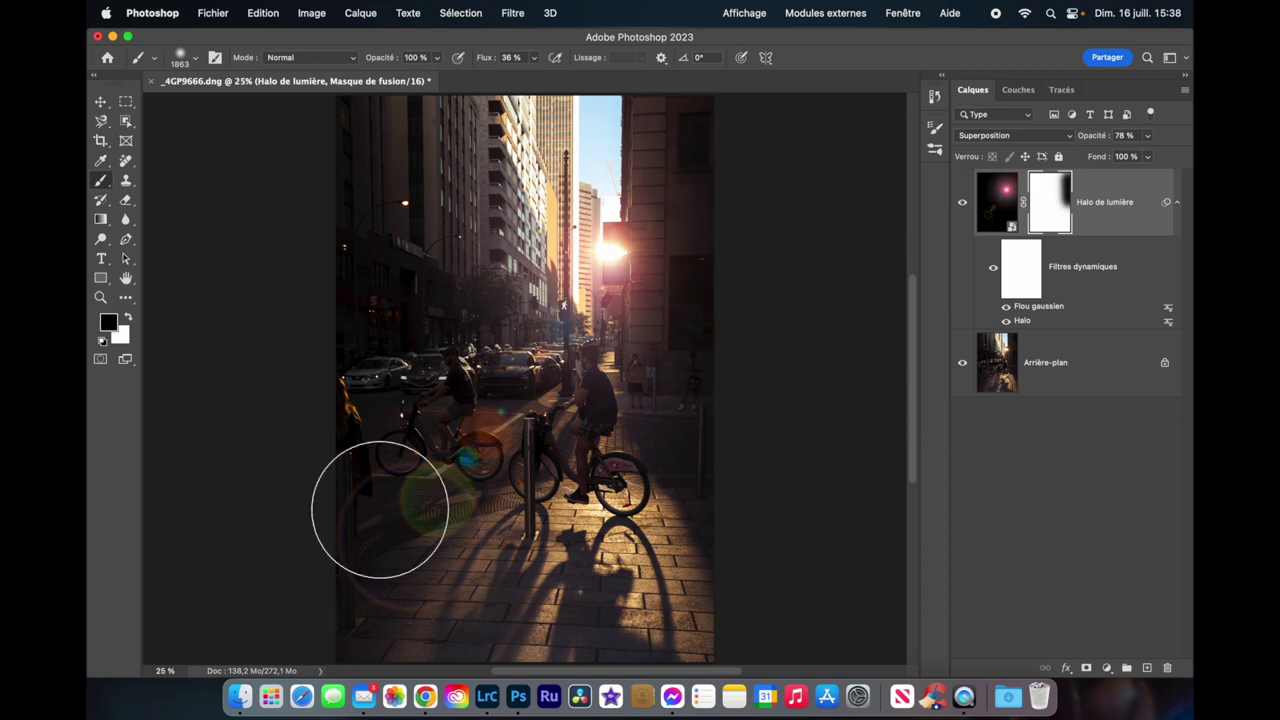
scroll(503, 568, "up", 2)
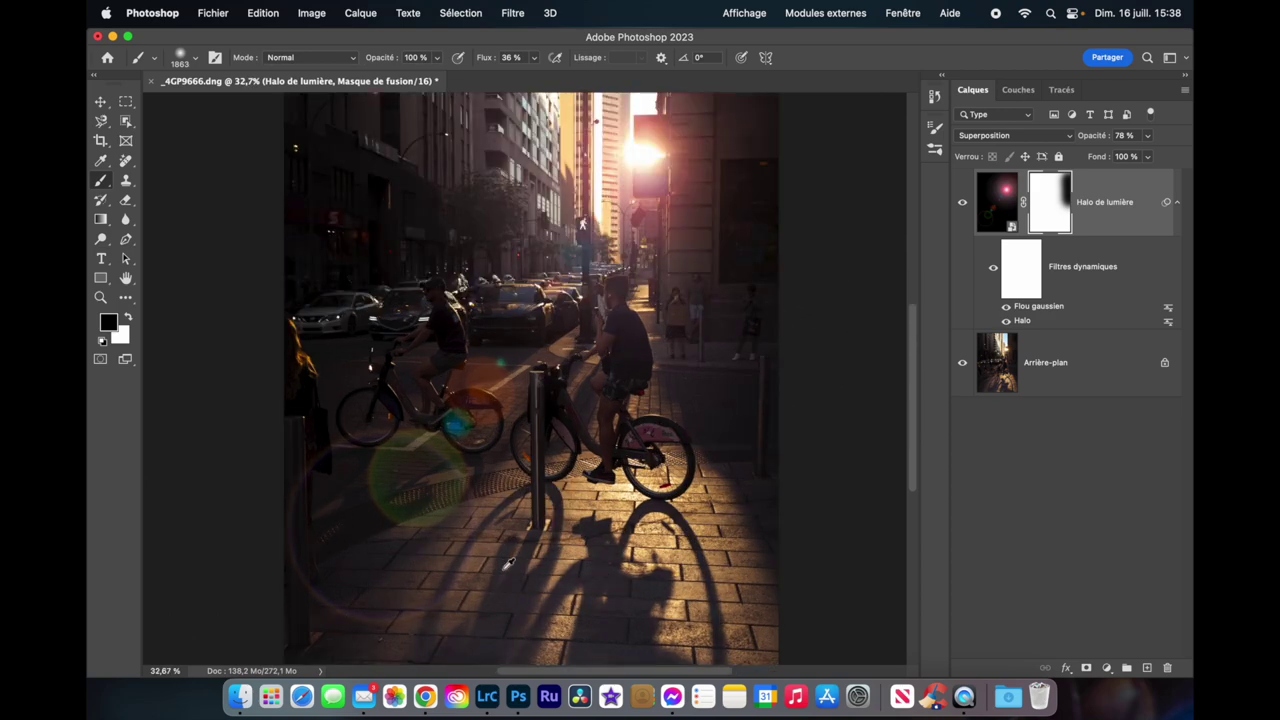
scroll(508, 565, "up", 5)
scroll(506, 563, "down", 2)
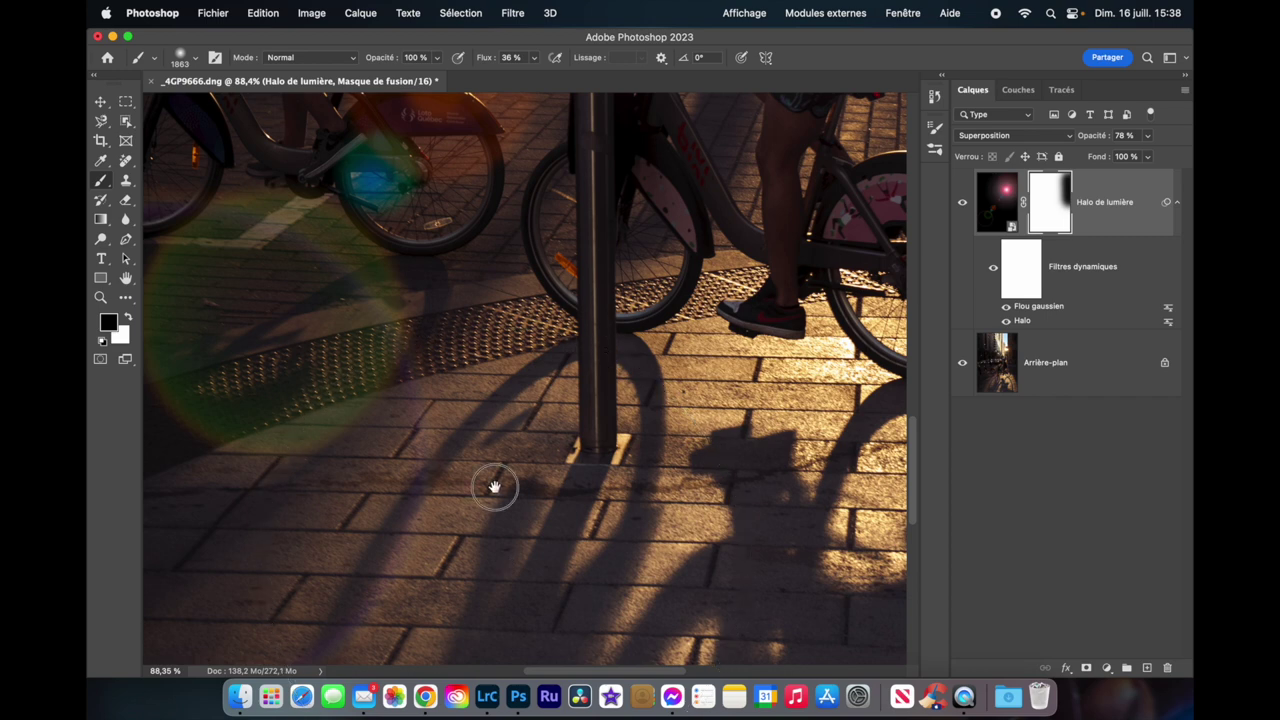
left_click_drag(494, 487, 762, 332)
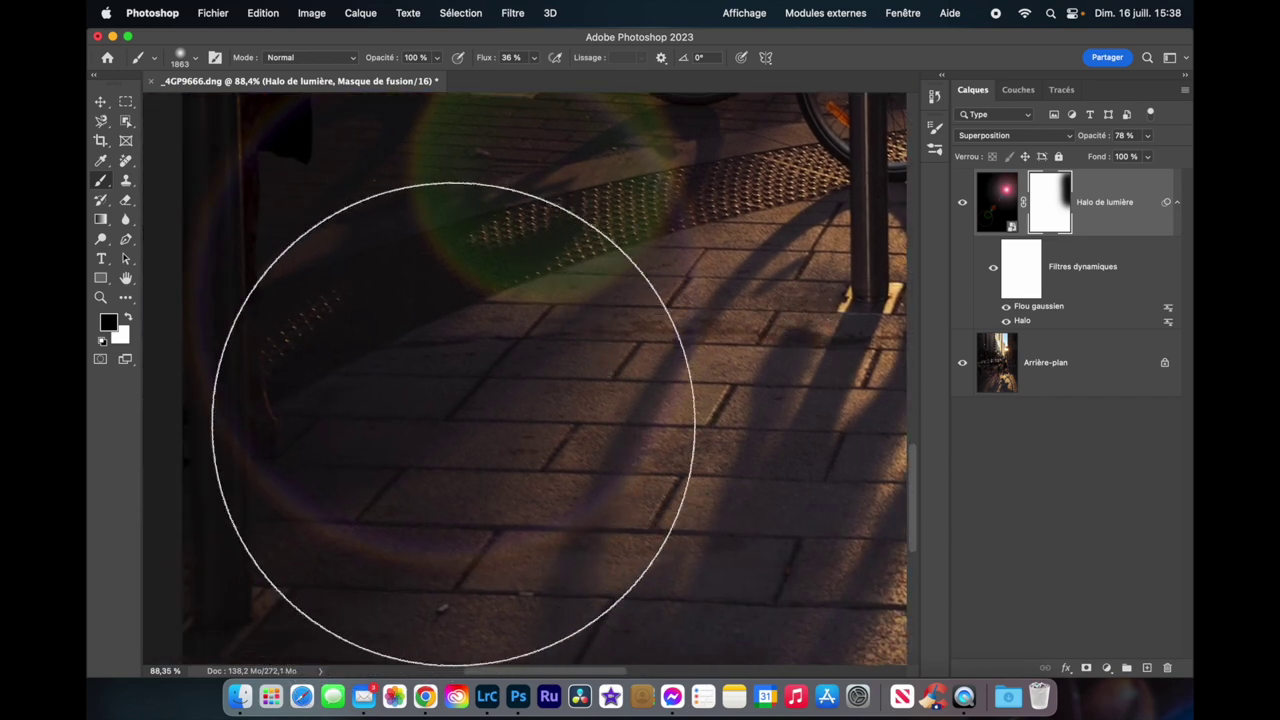
- With the brush shrunk to about 414 px, mask out the halo arc over the pavement and bike wheel
left_click_drag(453, 423, 170, 466)
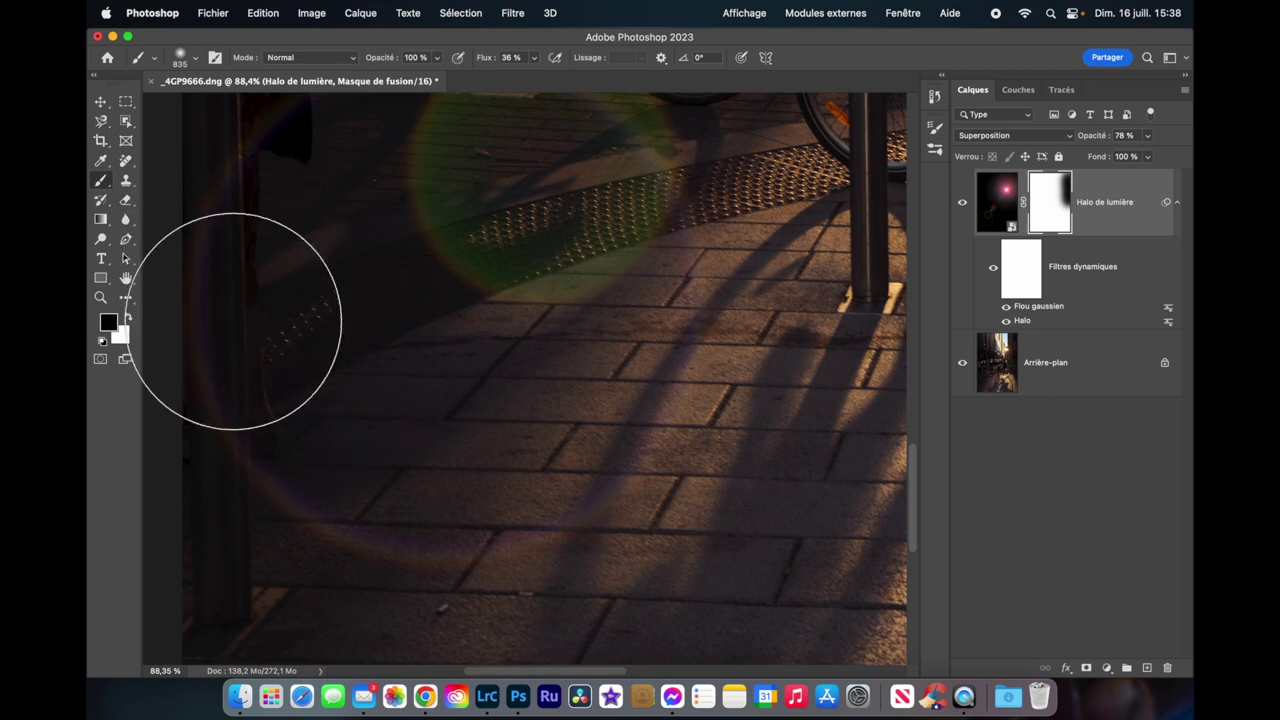
left_click_drag(427, 528, 287, 510)
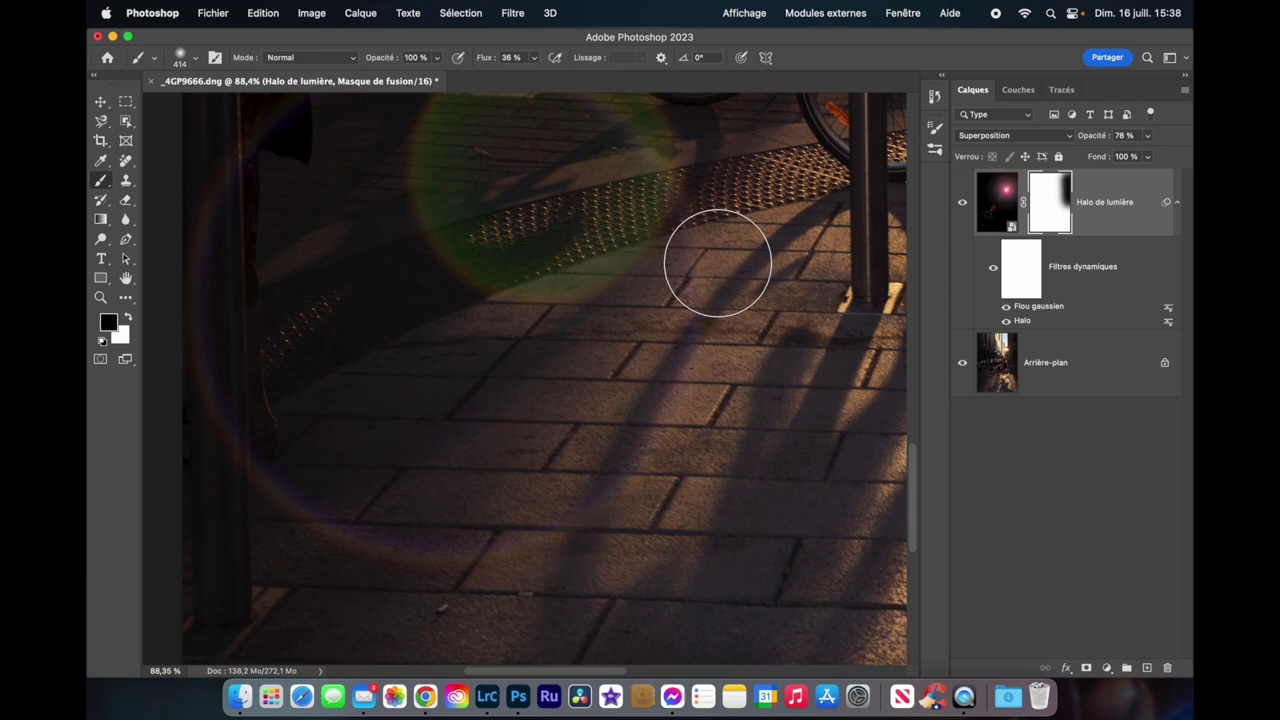
left_click_drag(380, 538, 431, 543)
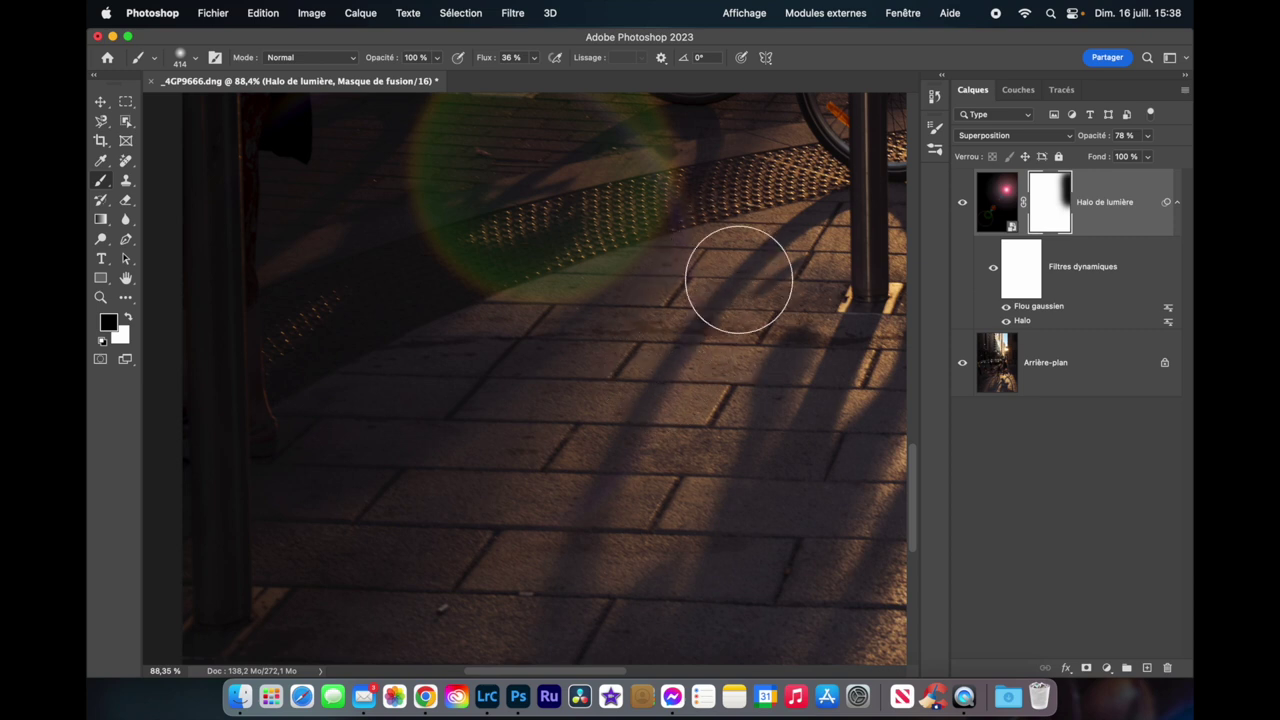
left_click_drag(726, 297, 683, 515)
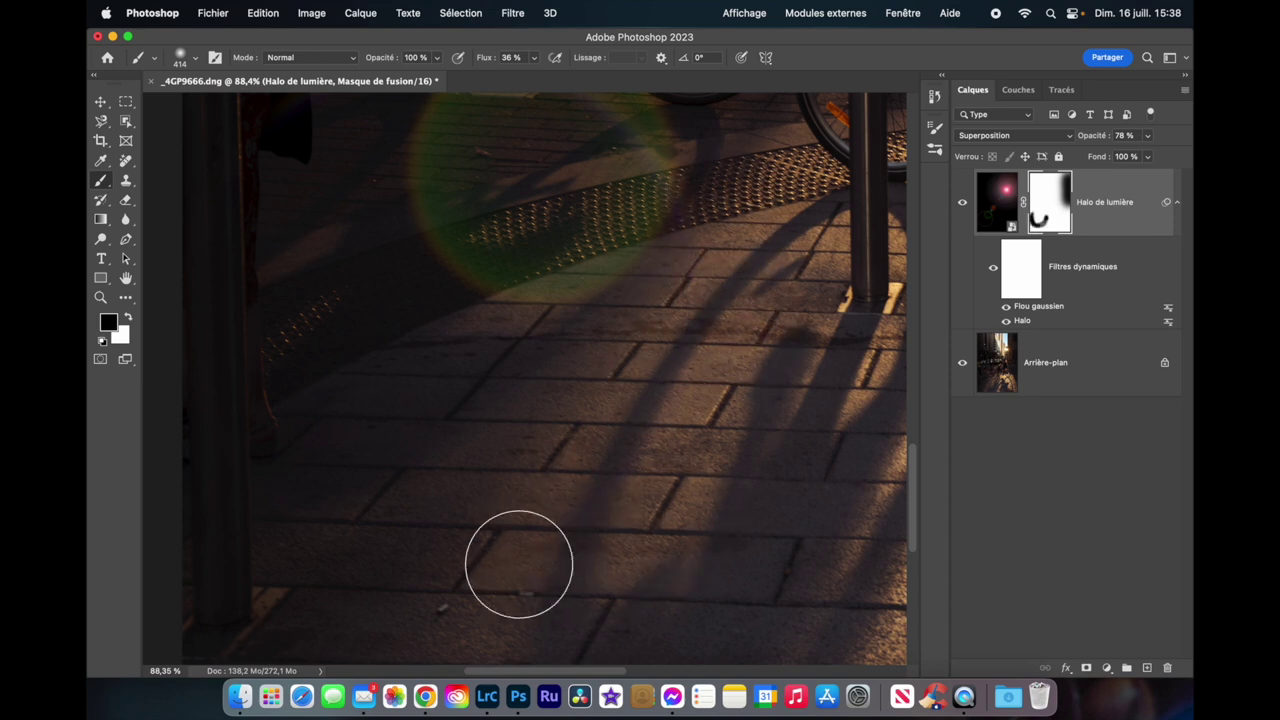
scroll(370, 450, "up", 5)
mouse_move(360, 378)
left_mouse_down()
mouse_move(357, 337)
mouse_move(443, 271)
mouse_move(471, 277)
left_mouse_up()
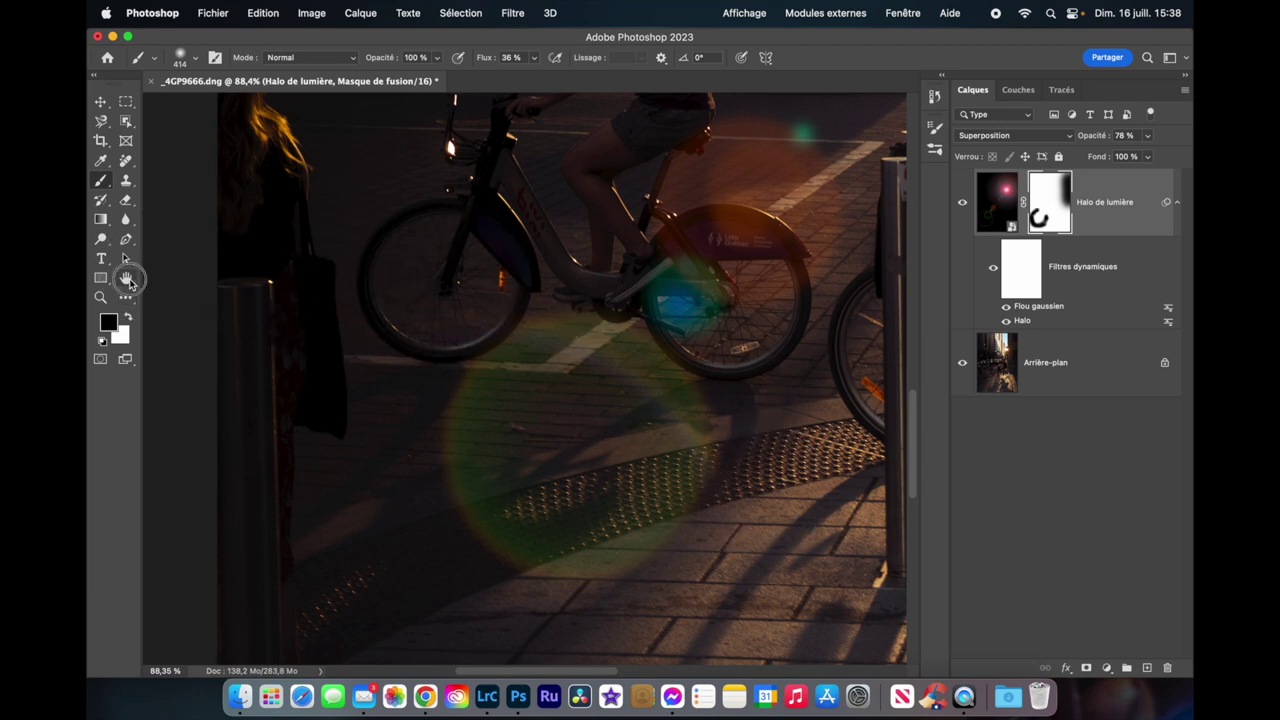
double_click(126, 279)
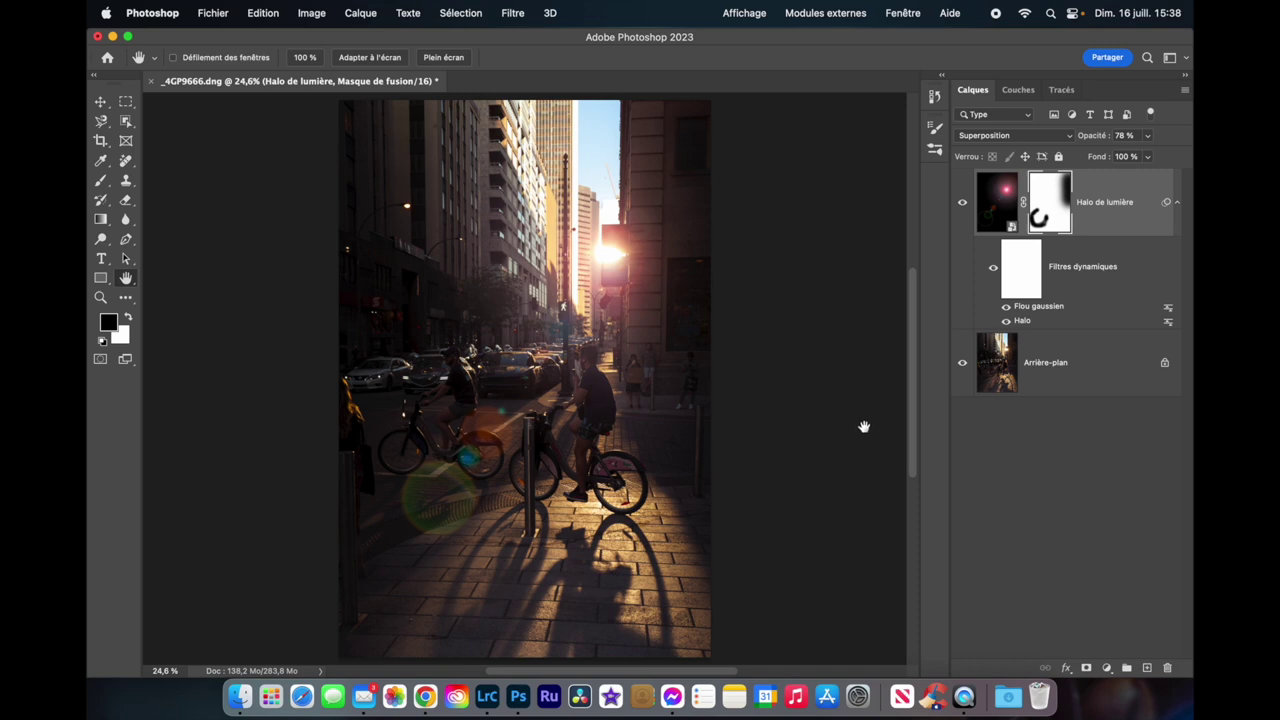
- Crop the photo to a portrait 4:5 (8:10) ratio, shifting the image up within the frame
left_click(100, 141)
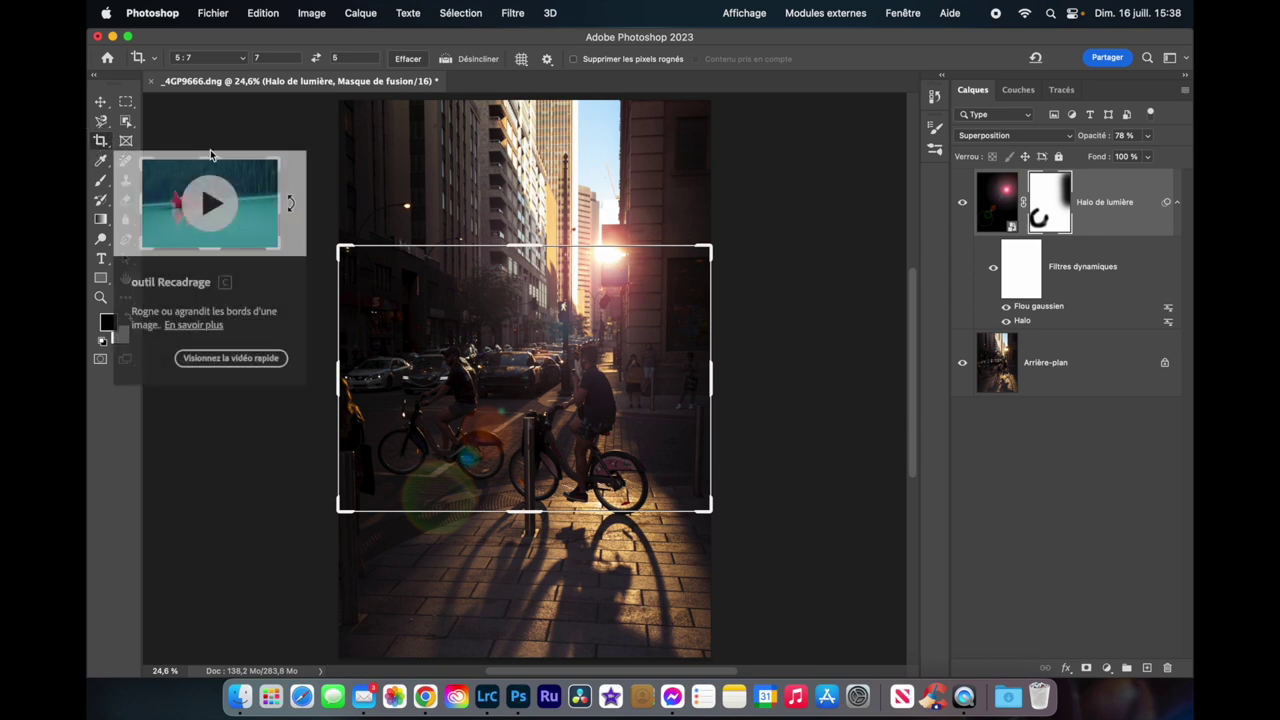
left_click(317, 60)
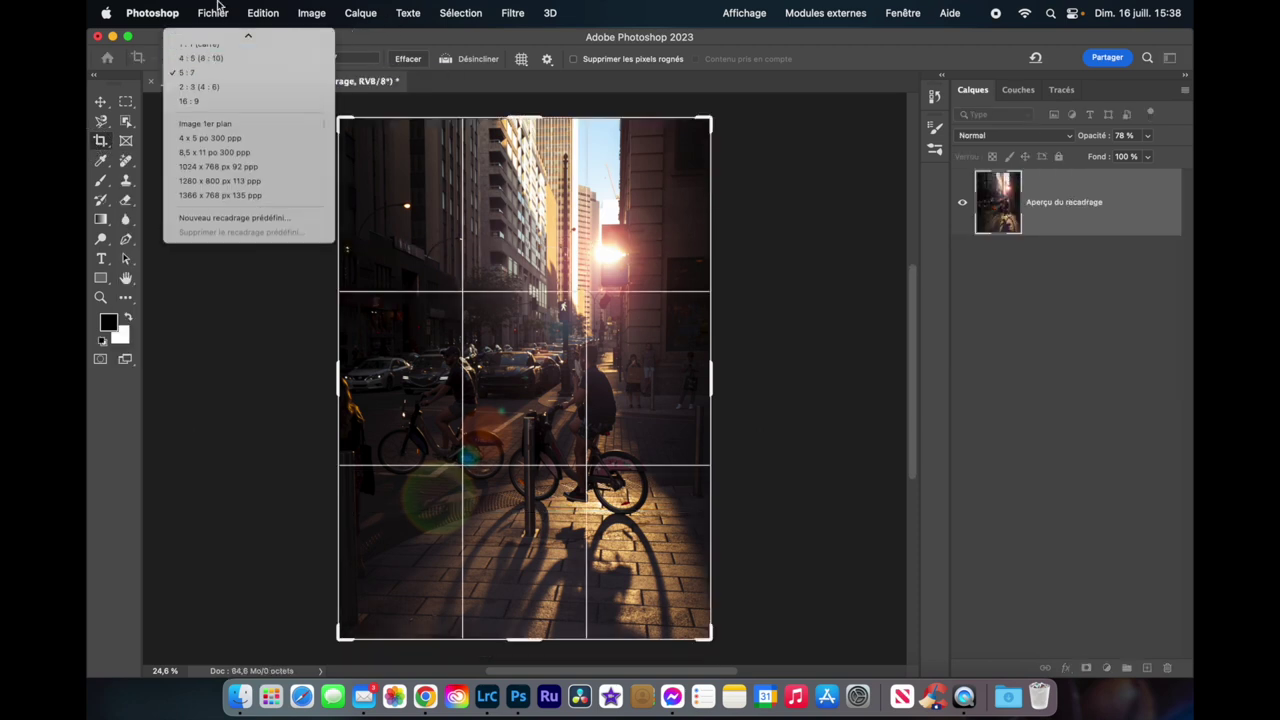
left_click(210, 104)
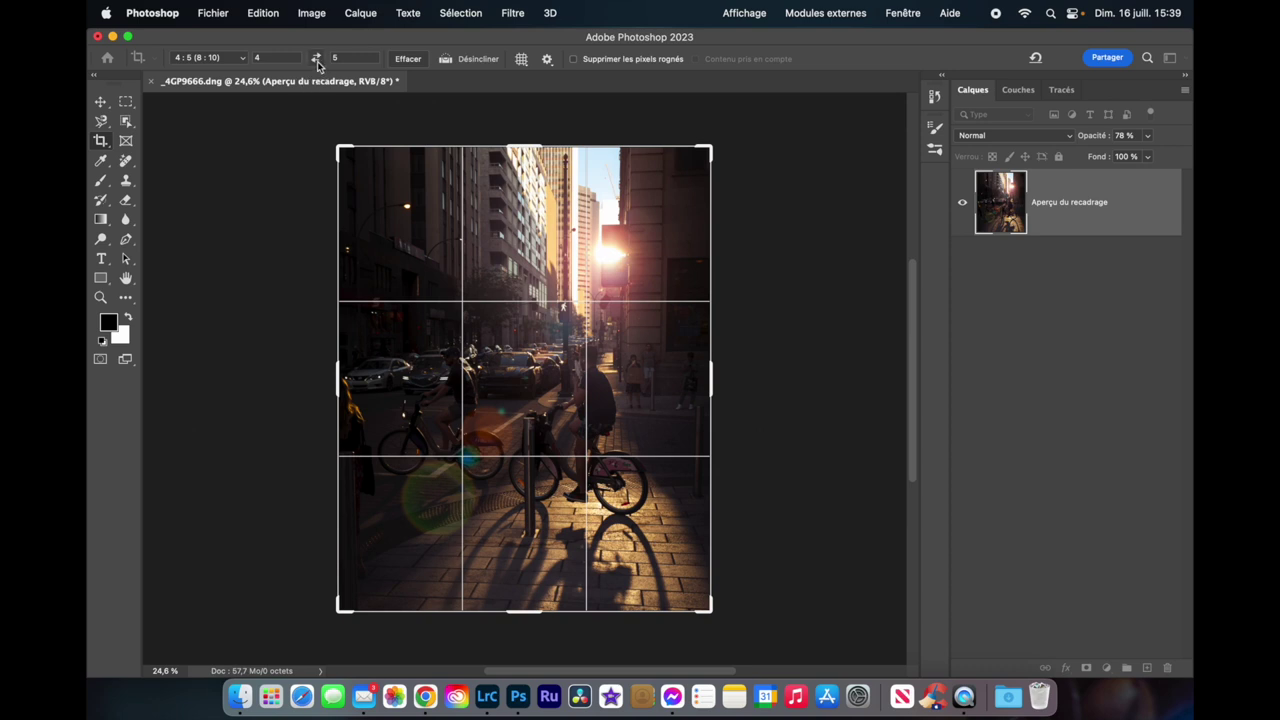
left_click(316, 59)
left_click(316, 59)
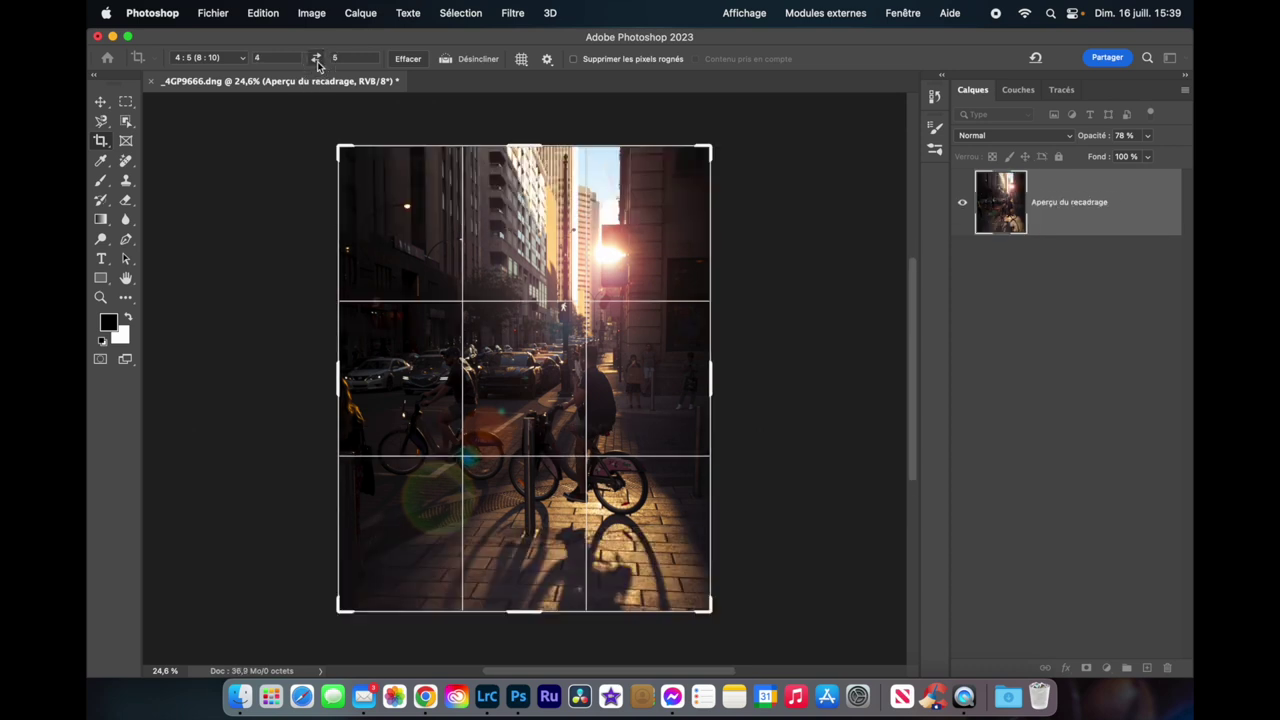
left_click(316, 59)
mouse_move(550, 392)
left_mouse_down()
mouse_move(545, 338)
mouse_move(550, 350)
left_mouse_up()
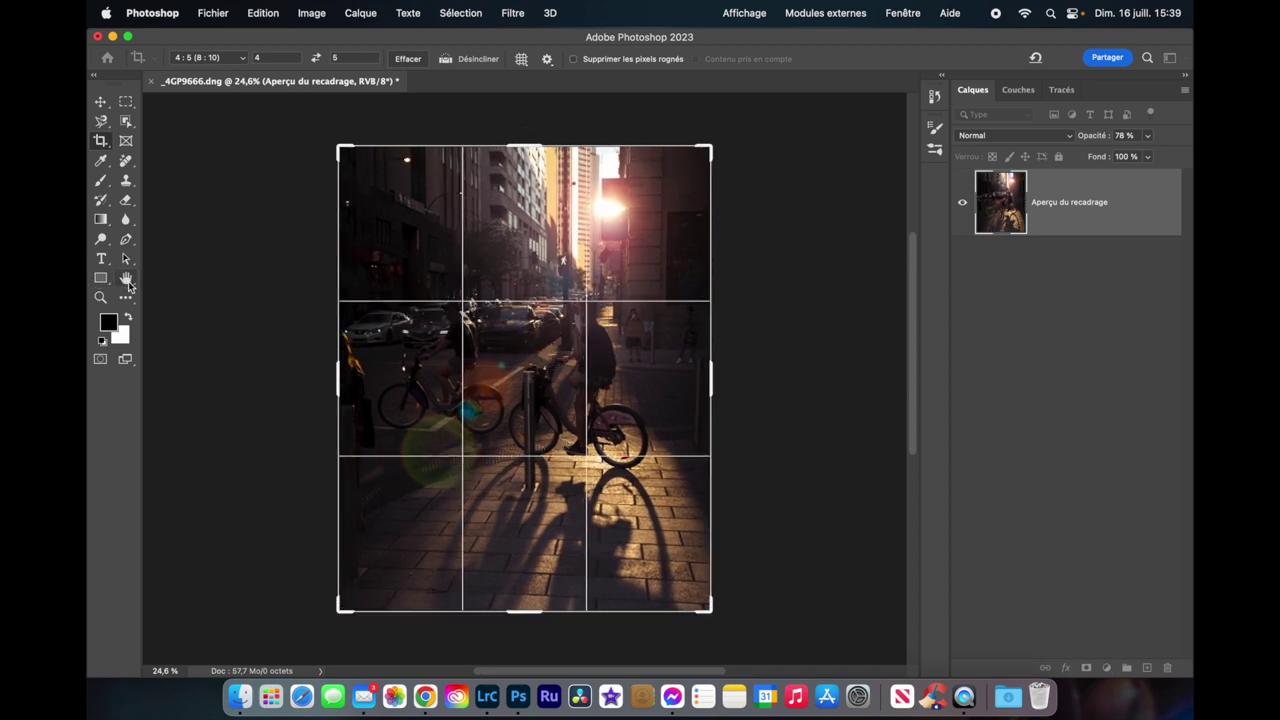
left_click(125, 278)
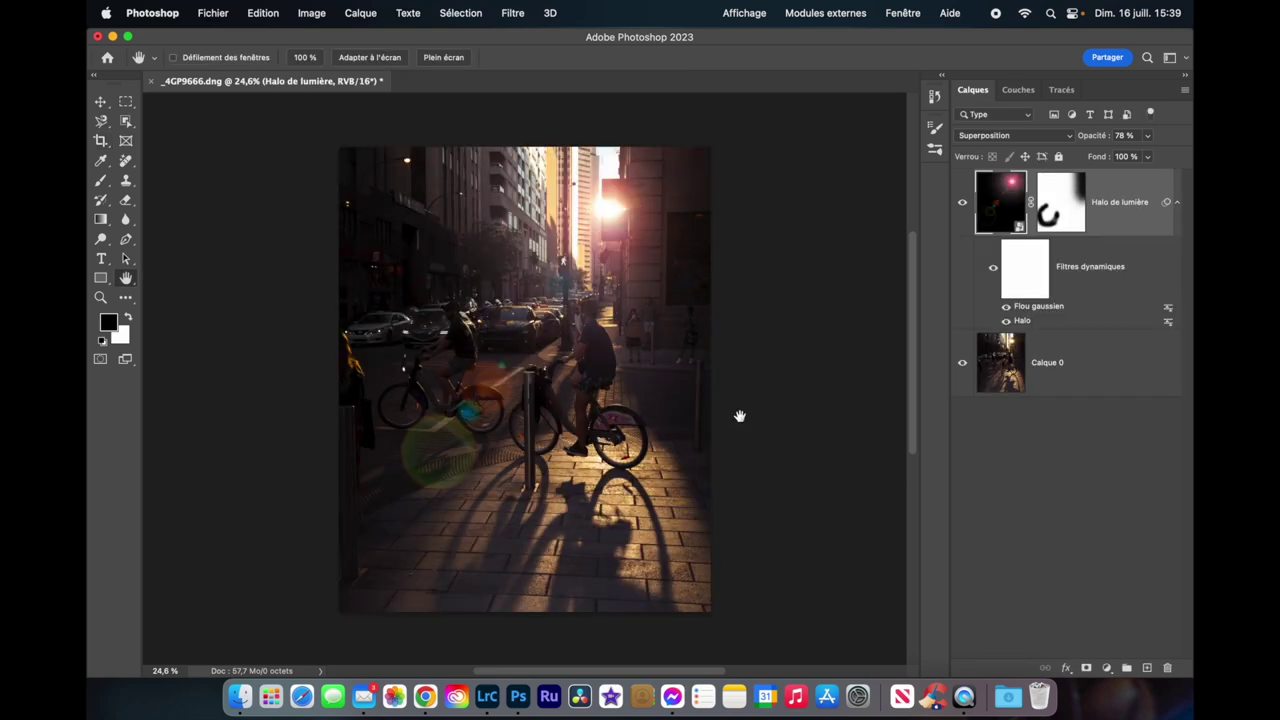